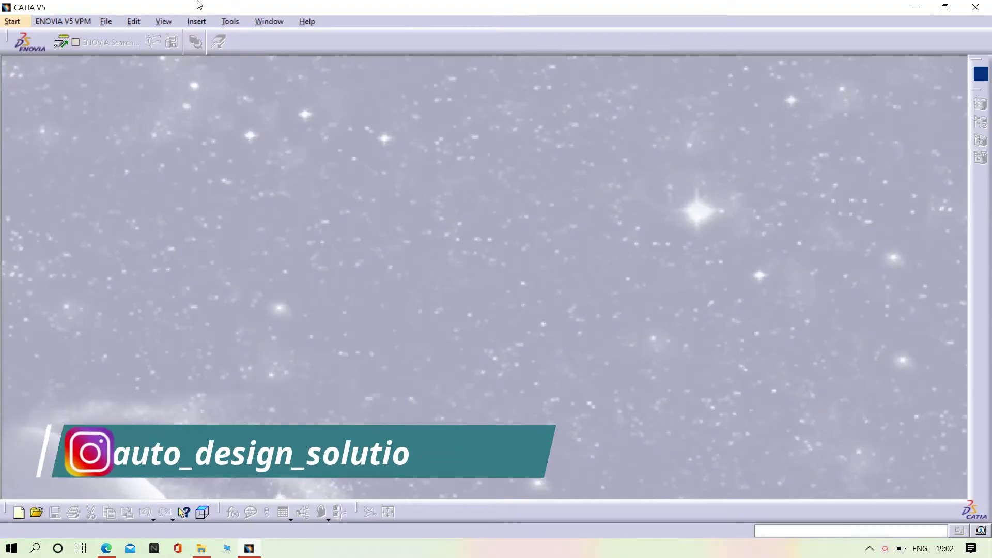
Step: Create a new assembly product in the mechanical design workbench for assemblies
left_click(12, 22)
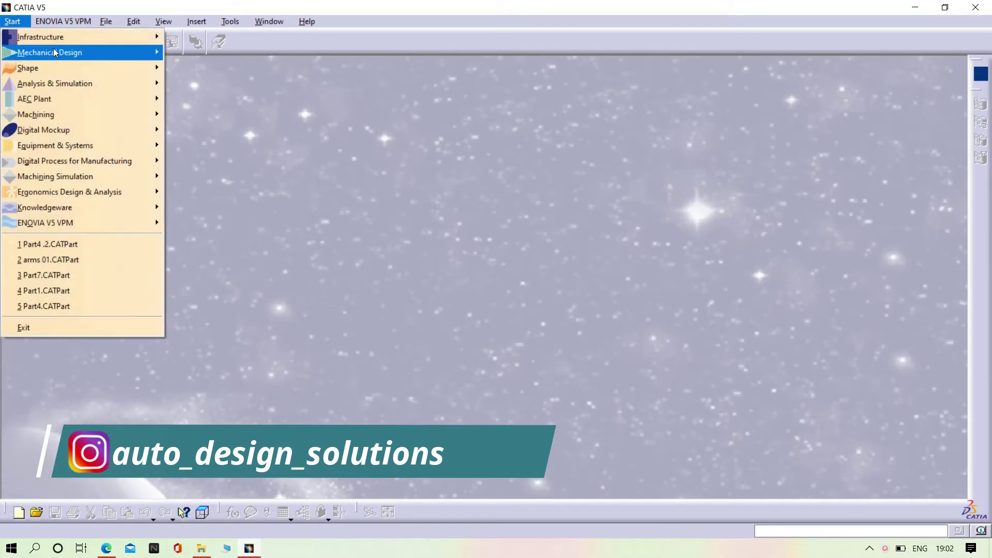
mouse_move(54, 47)
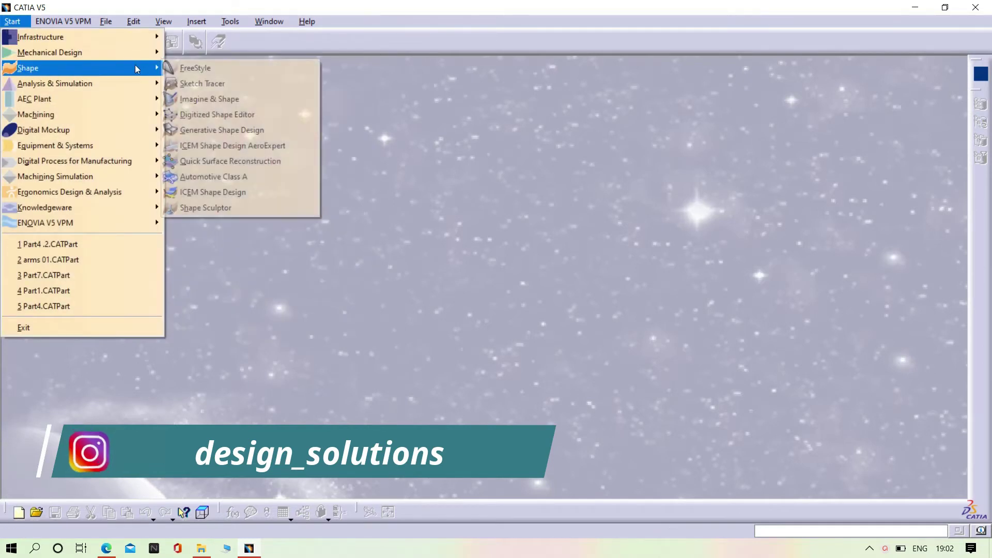
left_click(234, 68)
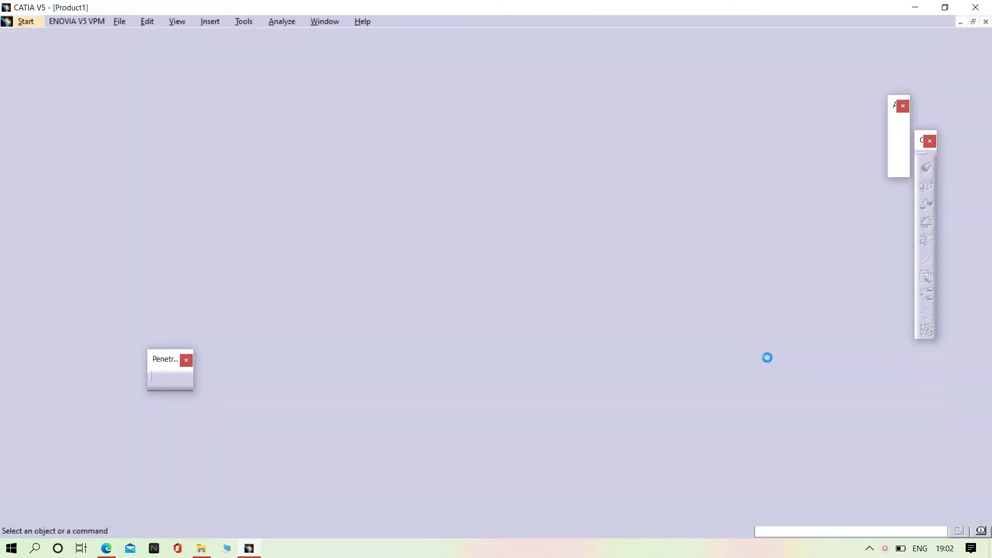
Step: Insert the existing components arm 01, balls and gear into Product1 together
right_click(56, 75)
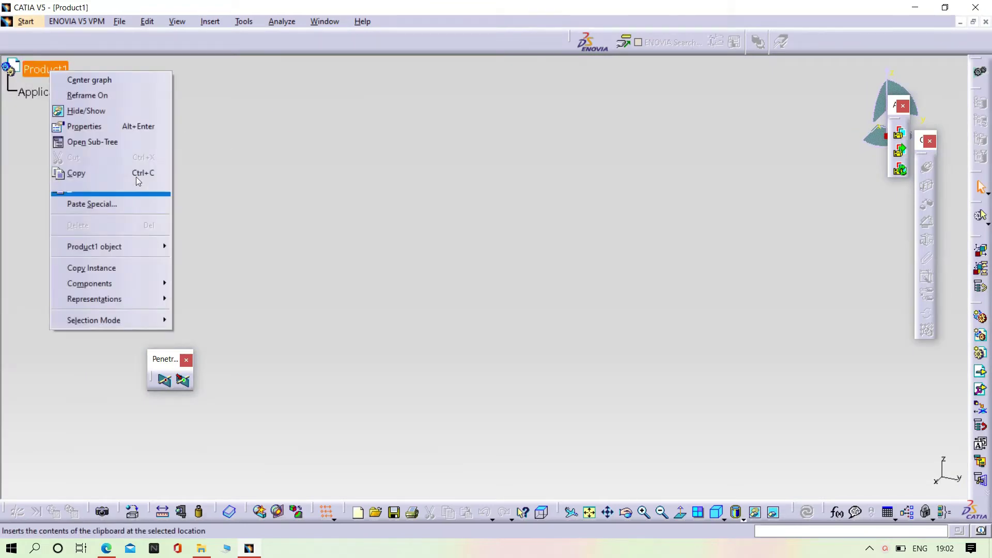
mouse_move(139, 284)
left_click(249, 349)
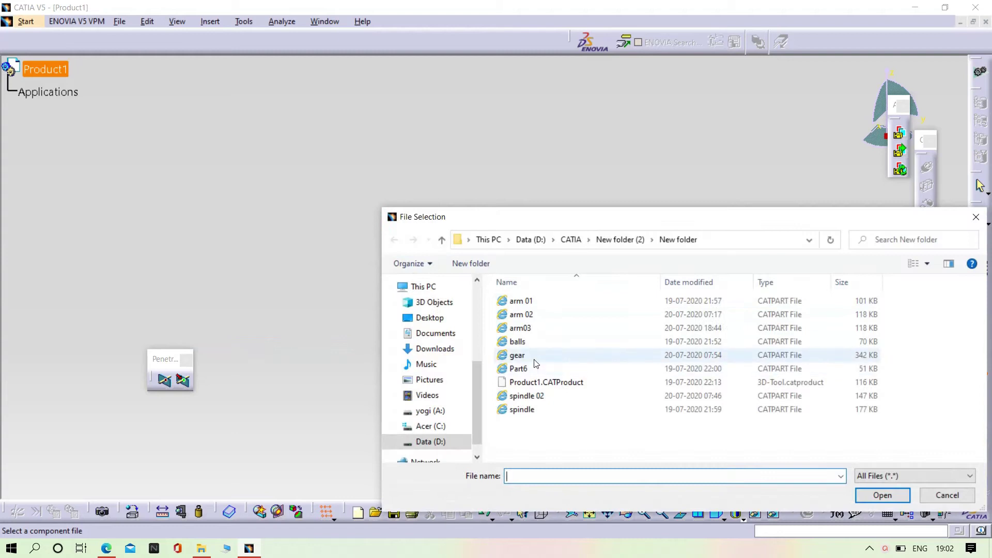
left_click(535, 360)
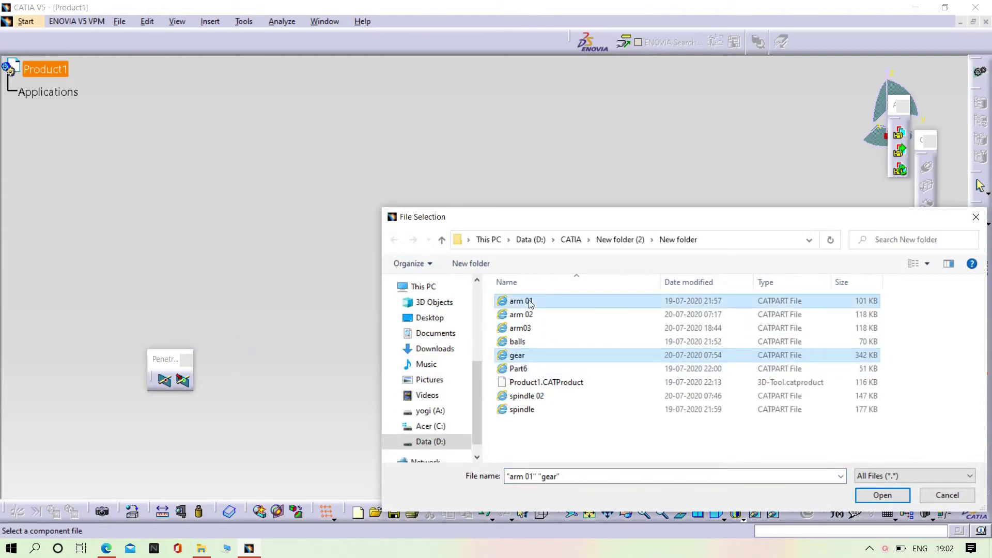
left_click(517, 341, "ctrl")
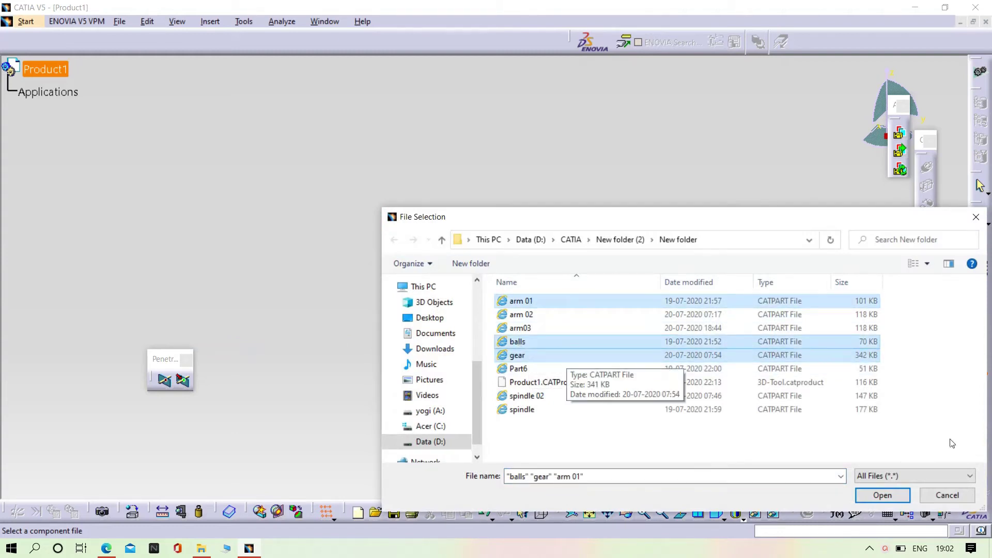
left_click(882, 496)
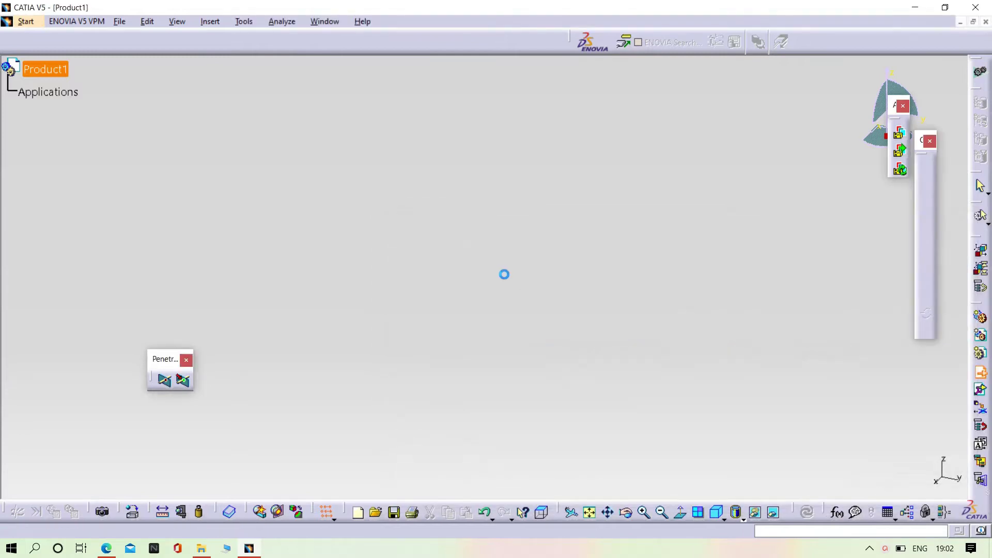
Step: Manipulate the green arm and the red ball along the X axis to shift them away from the gear wheel
middle_click_drag(434, 279, 616, 336)
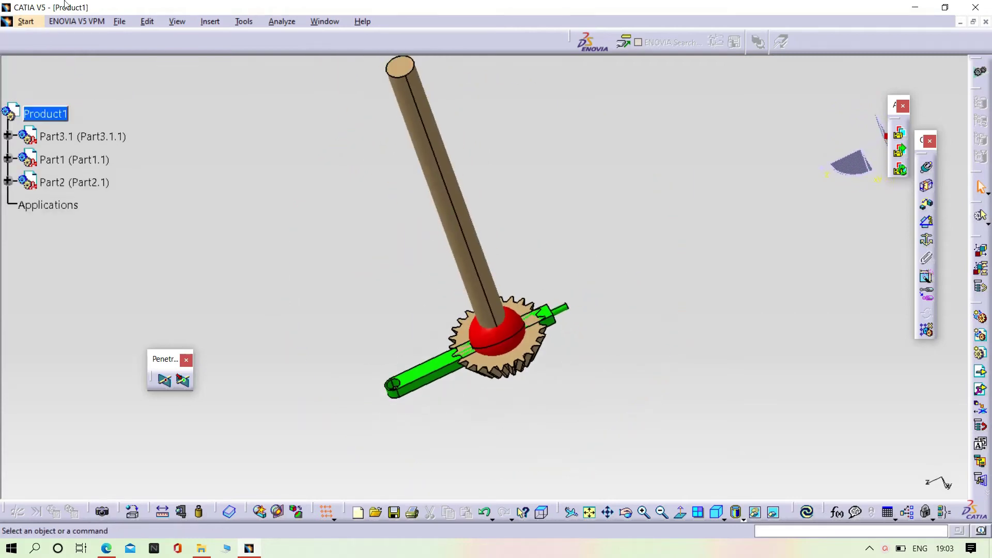
left_click(147, 21)
mouse_move(203, 170)
left_click(433, 172)
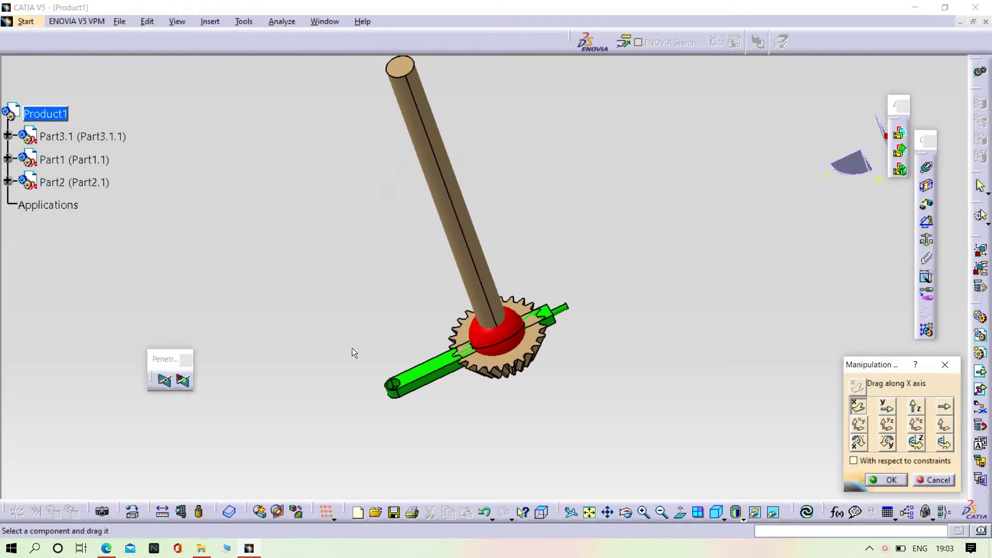
left_click_drag(424, 385, 362, 204)
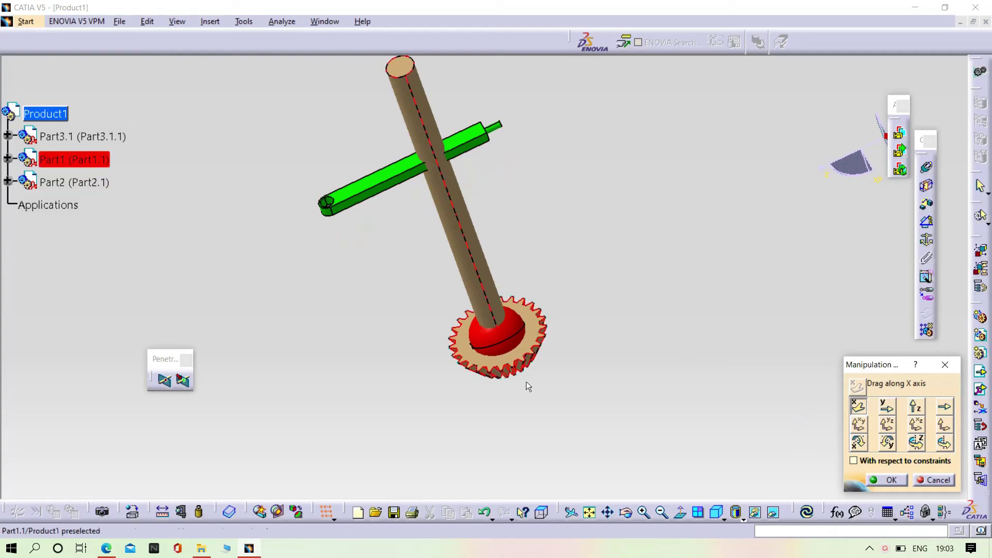
left_click_drag(491, 328, 359, 143)
Step: Rotate the red ball and the green arm around the Y axis until both stand clear of the gear shaft
middle_click_drag(507, 177, 565, 338)
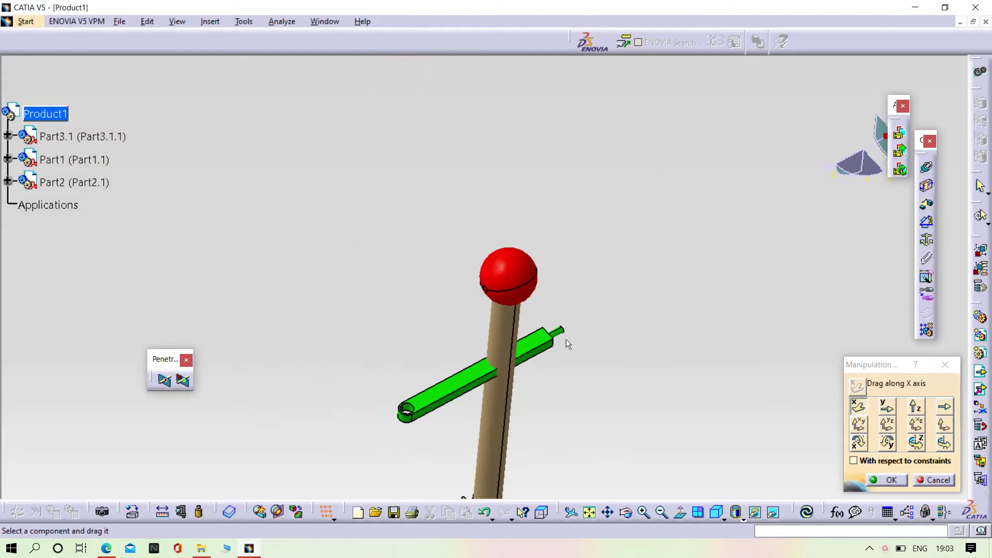
left_click(887, 442)
left_click_drag(509, 273, 801, 427)
middle_click_drag(695, 359, 661, 288)
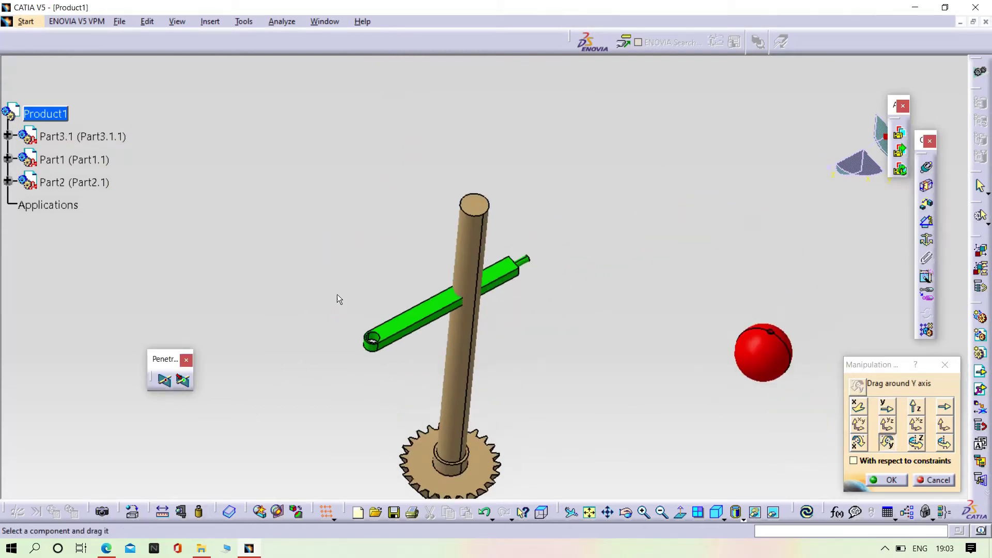
left_click_drag(388, 340, 687, 295)
middle_click_drag(597, 335, 559, 271)
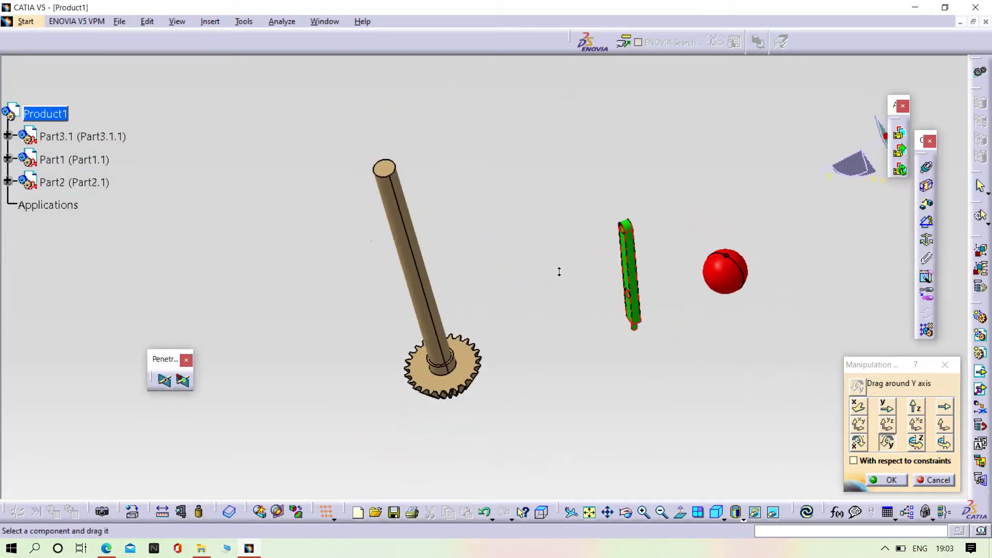
left_click(886, 481)
Step: Insert the existing component spindle 02 into Product1
right_click(49, 116)
mouse_move(116, 329)
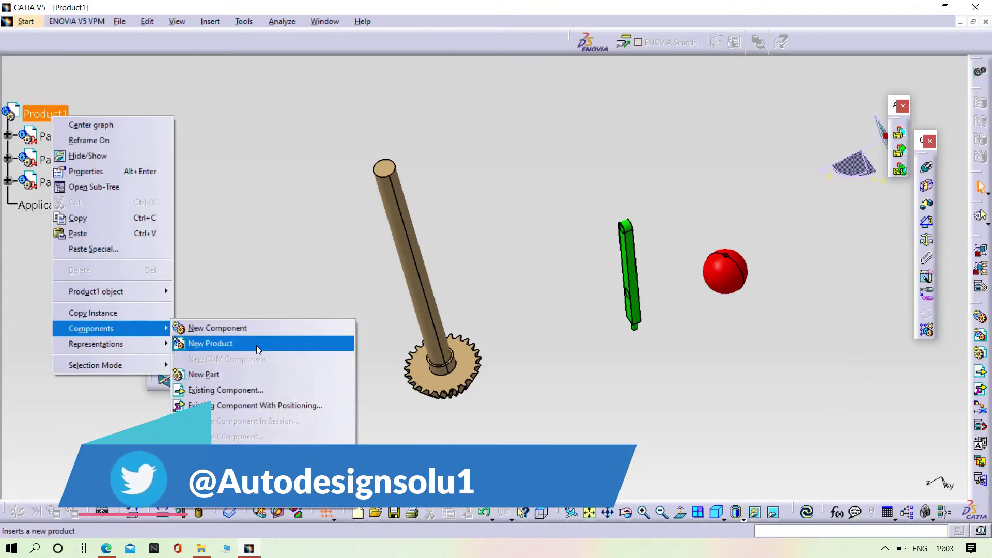
left_click(245, 390)
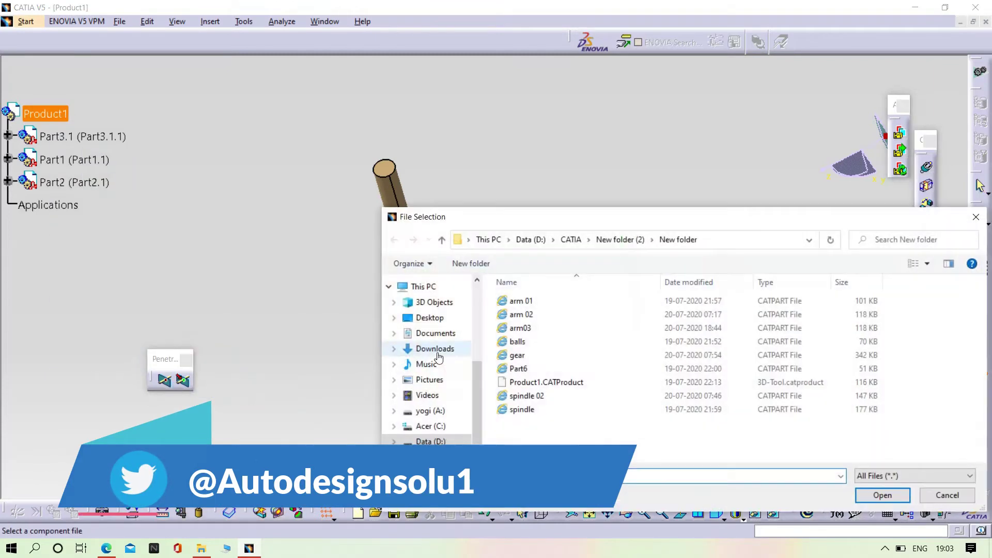
left_click(527, 397)
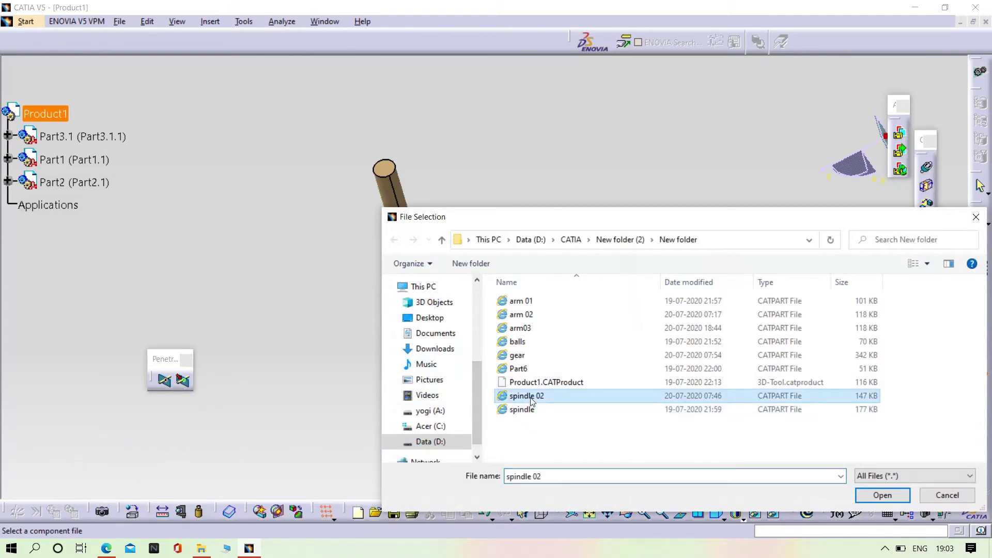
left_click(872, 494)
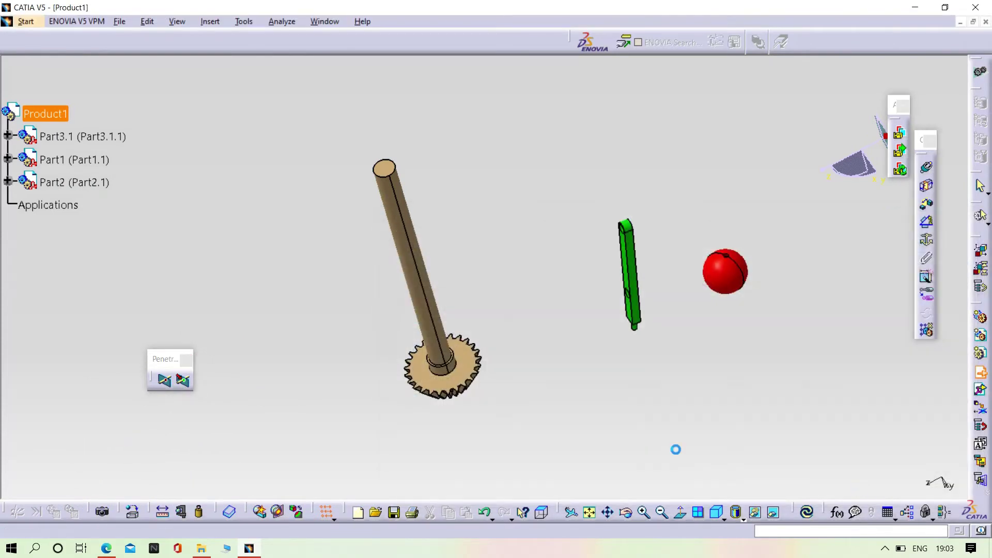
Step: Manipulate the spindle 02 collar around the Y axis to swing it off the gear and clear of the other parts
middle_click_drag(442, 338, 510, 199)
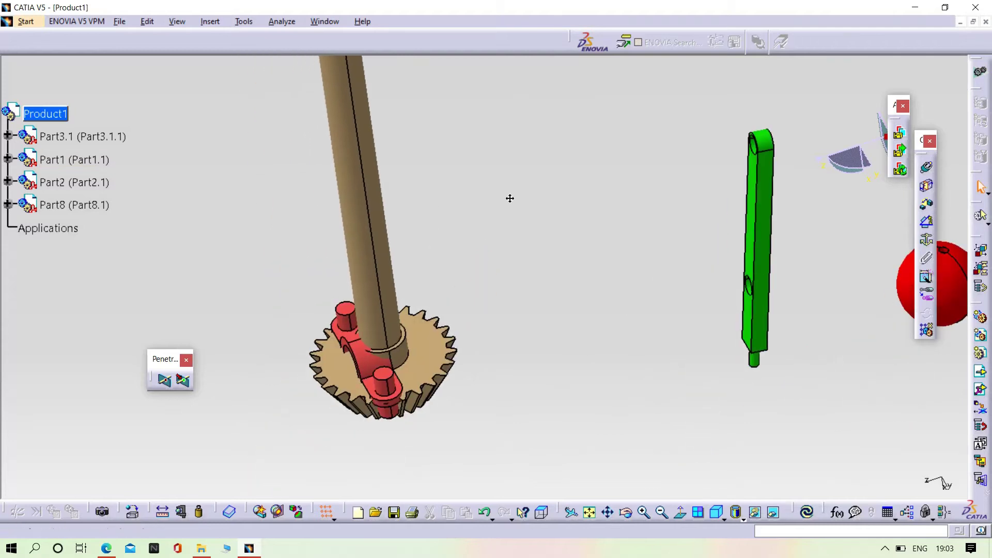
left_click(143, 22)
mouse_move(210, 174)
left_click(409, 170)
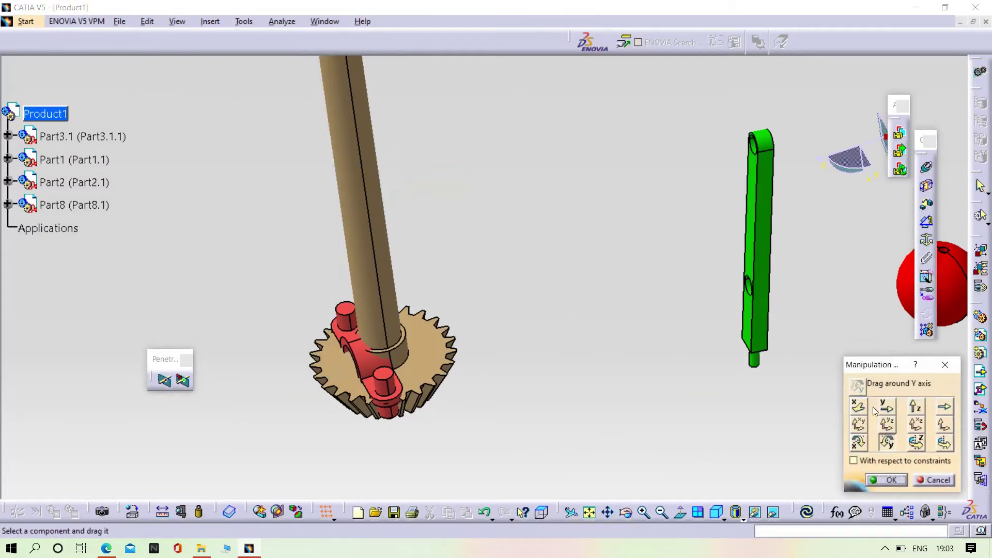
left_click_drag(376, 367, 355, 91)
middle_click_drag(387, 86, 433, 370)
left_click_drag(394, 369, 398, 131)
left_click_drag(335, 124, 750, 424)
middle_click_drag(519, 280, 242, 207)
left_click_drag(626, 167, 622, 178)
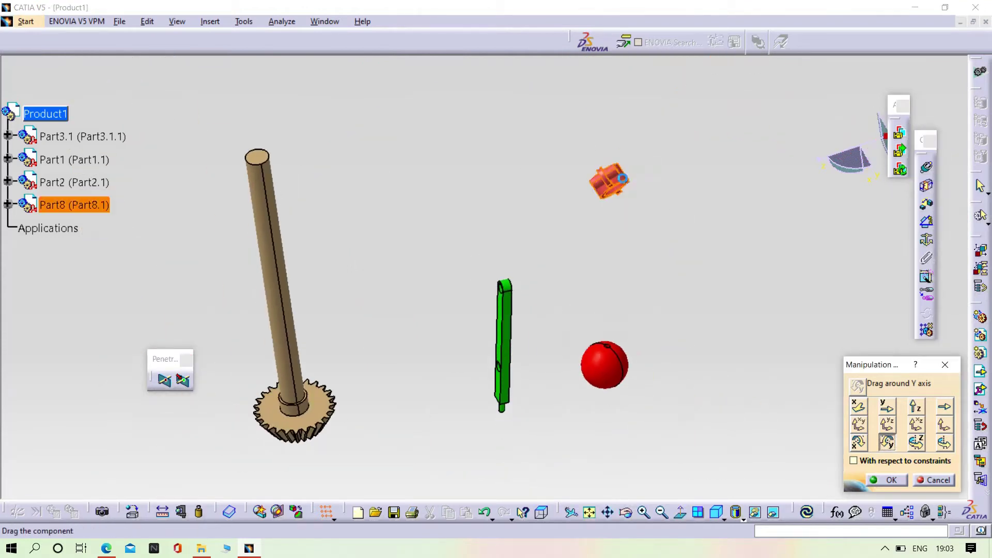
Step: Swing the spindle 02 collar further around the Y axis until it sits beyond the shaft's free end
left_click_drag(527, 420, 473, 458)
middle_click_drag(438, 283, 453, 393)
left_click(437, 88)
left_click_drag(465, 370, 337, 94)
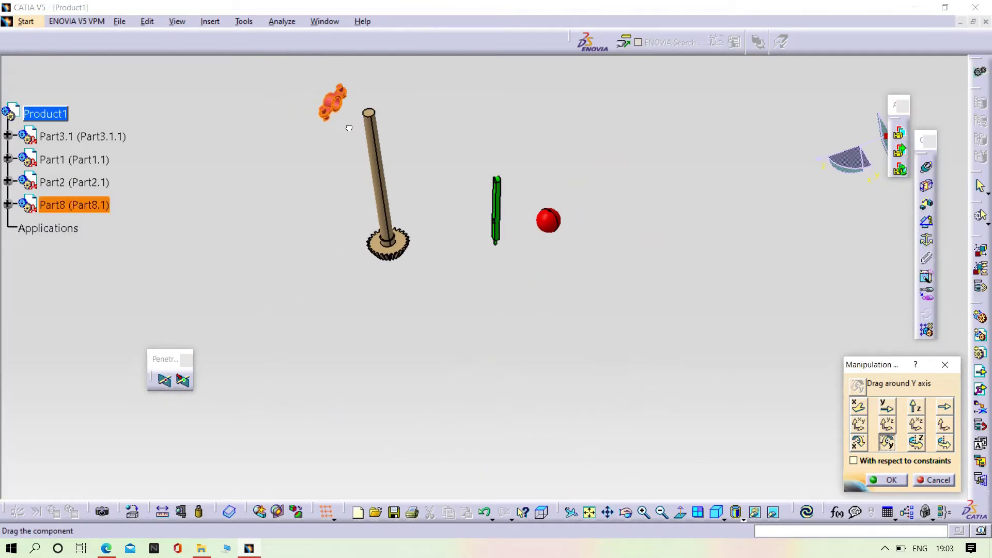
middle_click_drag(394, 120, 529, 357)
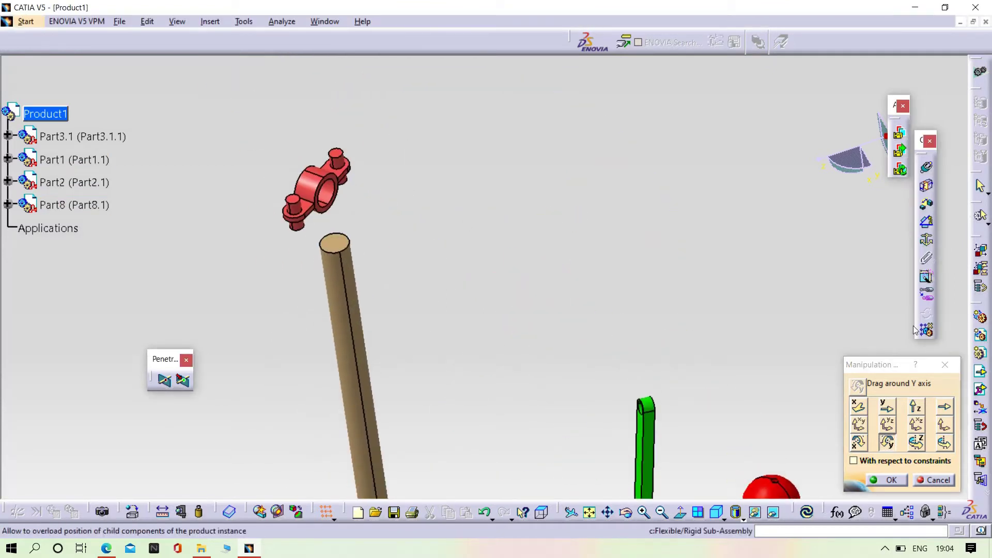
Step: Rotate the spindle 02 collar around the Z axis to the open area below the gear and finish the manipulation
left_click(912, 442)
left_click_drag(335, 178, 425, 420)
middle_click_drag(432, 429, 341, 138)
left_click_drag(342, 138, 393, 435)
middle_click_drag(467, 415, 458, 363)
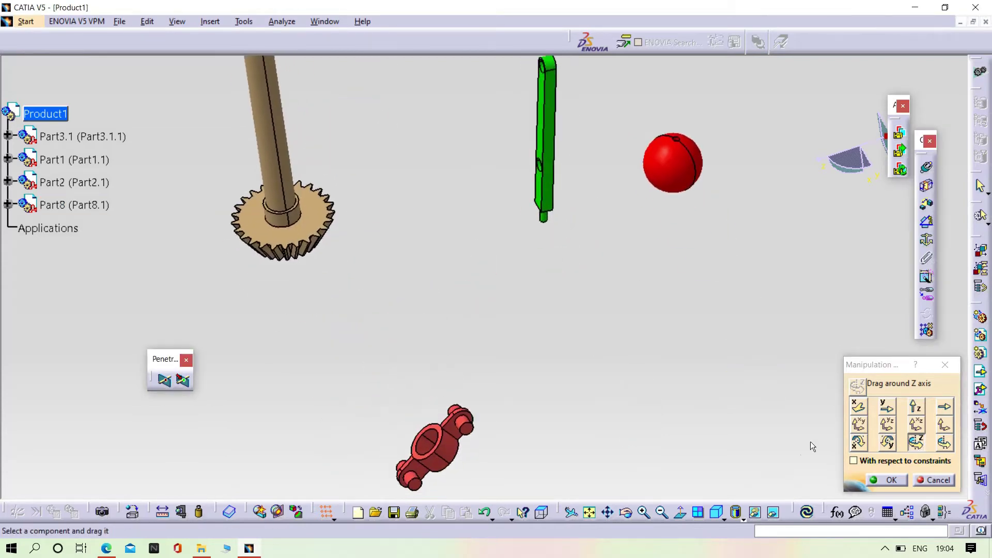
left_click(891, 480)
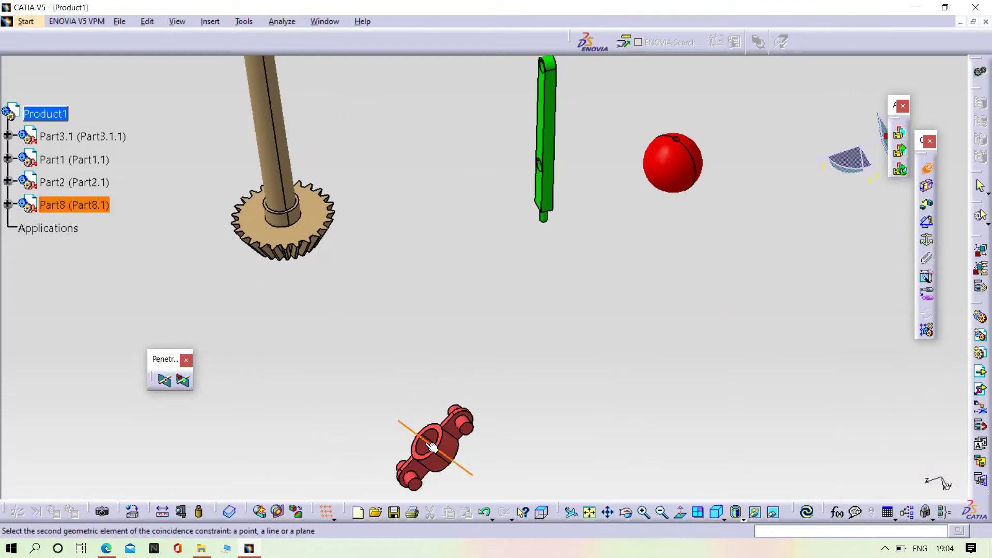
Step: Make the spindle 02 collar's bore axis coincident with the gear shaft's axis and update the assembly
middle_click_drag(369, 291, 458, 513)
left_click(336, 201)
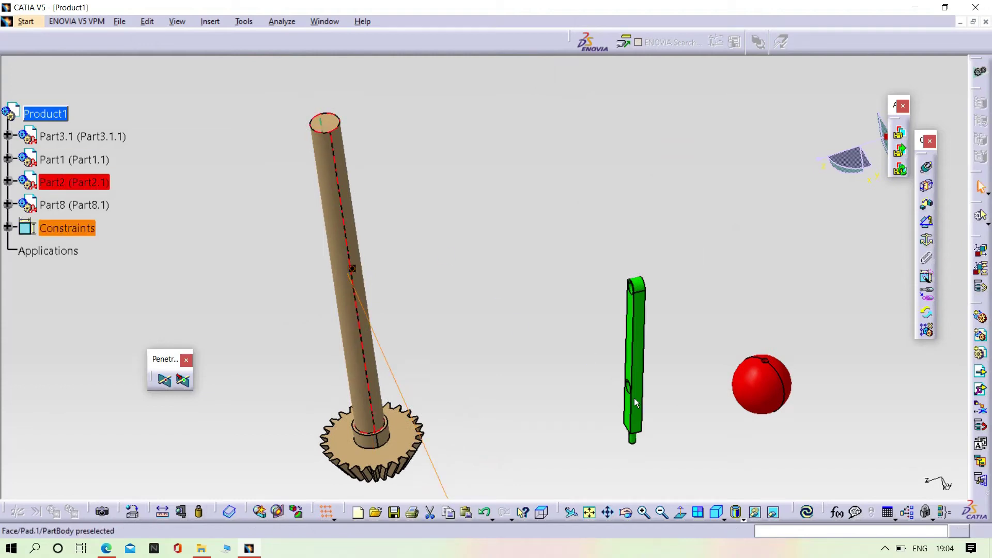
left_click(807, 513)
Step: Place the collar's top face flush with the shaft's end face using an offset constraint, and update the assembly
middle_click_drag(503, 354, 473, 219)
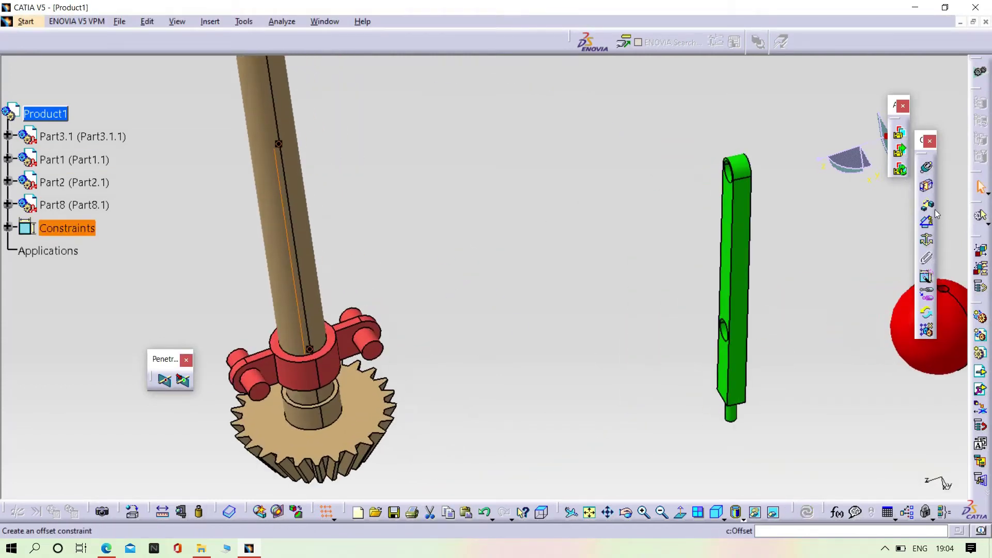
left_click(299, 360)
left_click(293, 362)
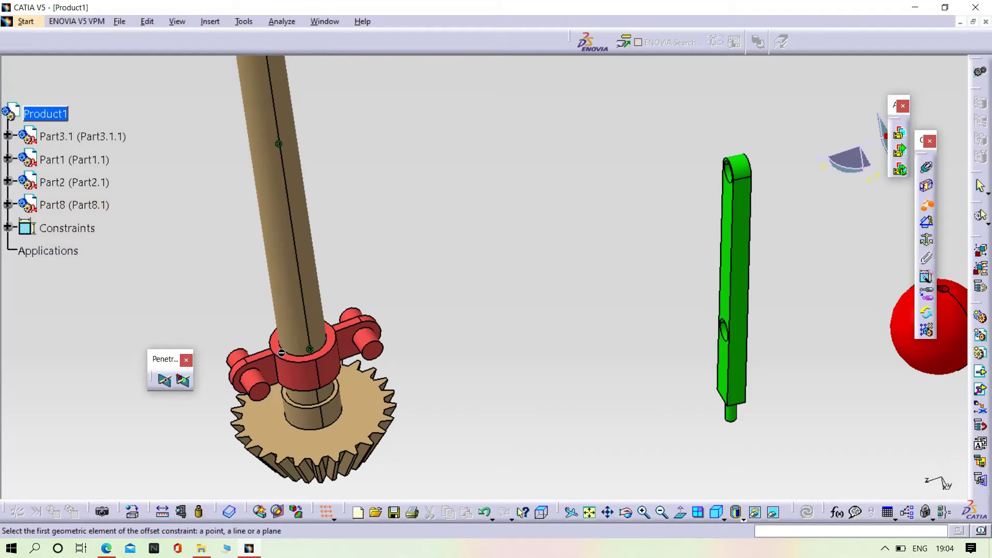
middle_click_drag(310, 390, 640, 233)
scroll(501, 322, "up", 2)
left_click(449, 334)
middle_click_drag(449, 333, 597, 425)
left_click(483, 321)
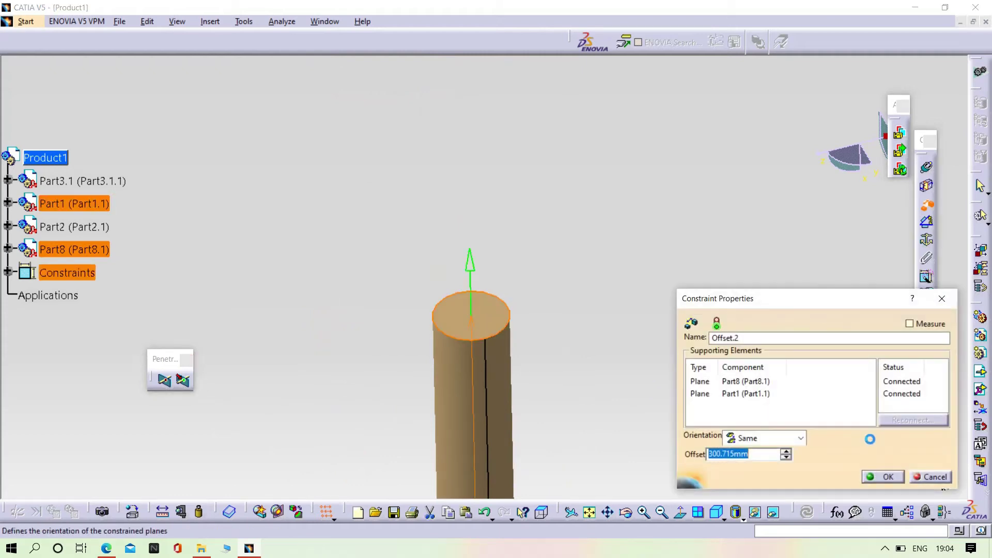
key("Return")
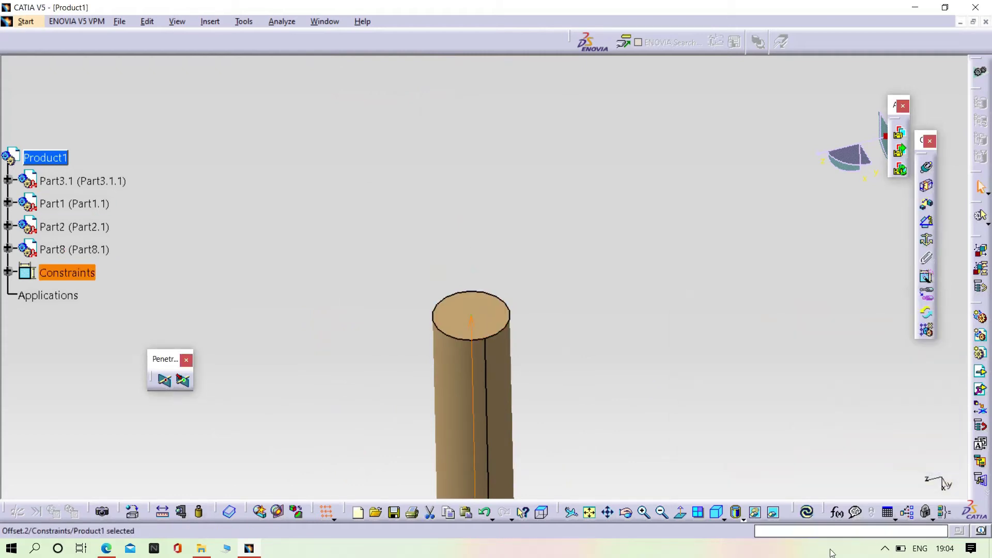
left_click(810, 513)
Step: Make the axis of the green arm's upper hole coincident with the axis of a pin on the collar
mouse_move(568, 257)
middle_mouse_down()
mouse_move(620, 374)
mouse_move(574, 308)
mouse_move(566, 265)
middle_mouse_up()
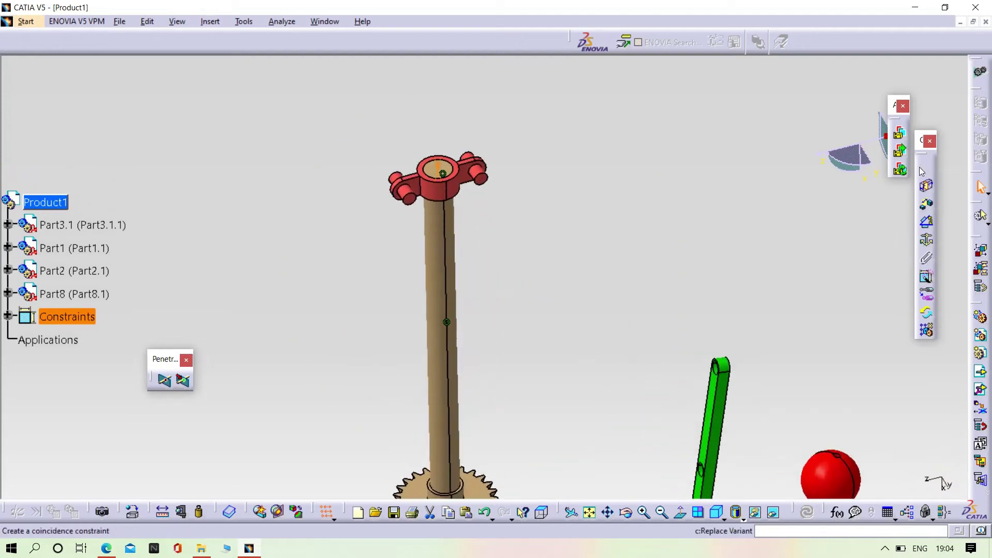
middle_click_drag(667, 387, 360, 284)
left_click(622, 247)
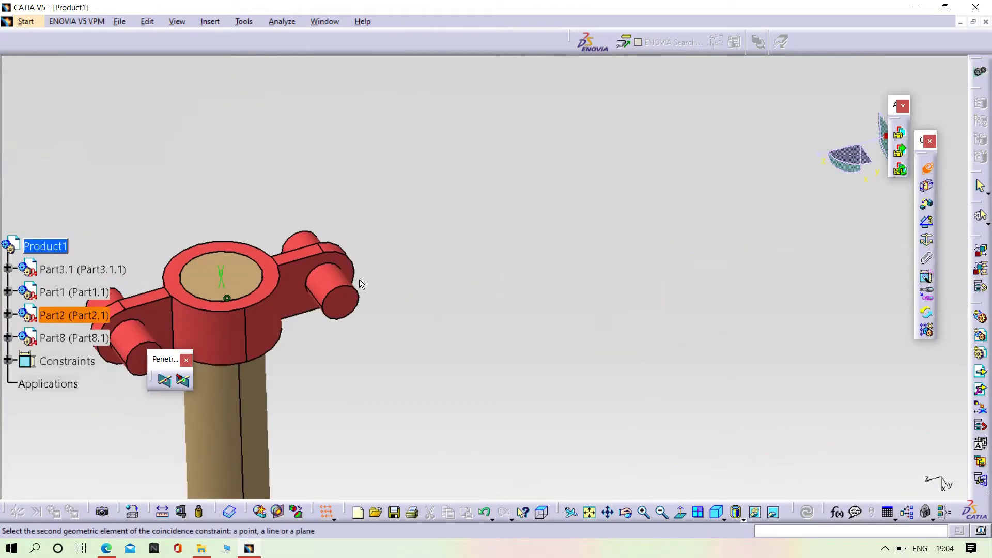
left_click(334, 277)
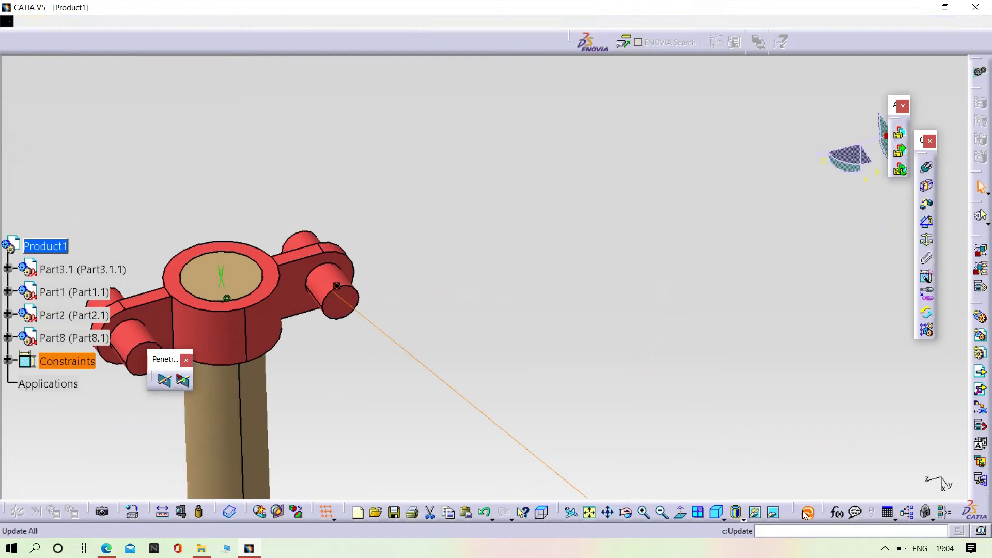
Step: Constrain the green arm's outer face to the collar pin's end face with a 0 mm offset, and update the assembly
middle_click_drag(554, 316, 564, 205)
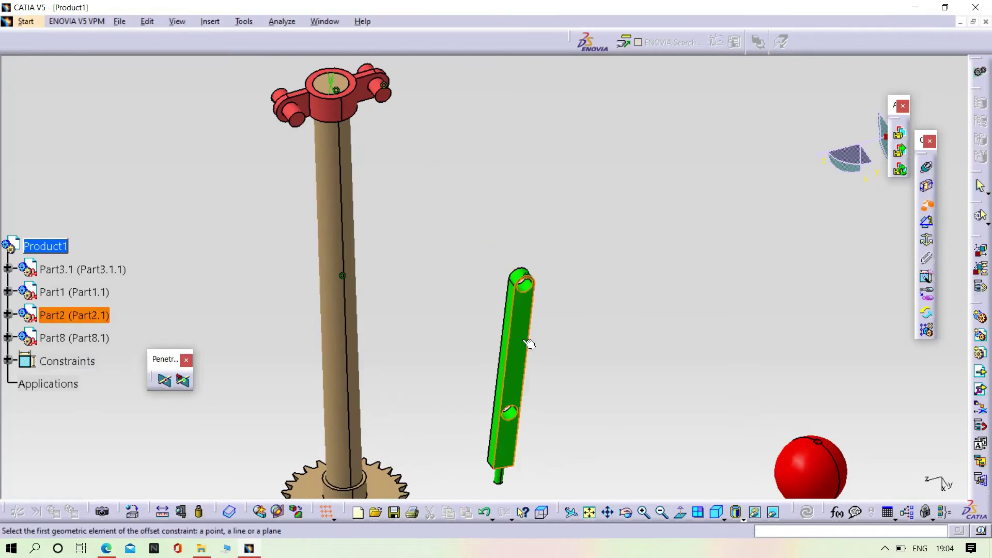
left_click(389, 99)
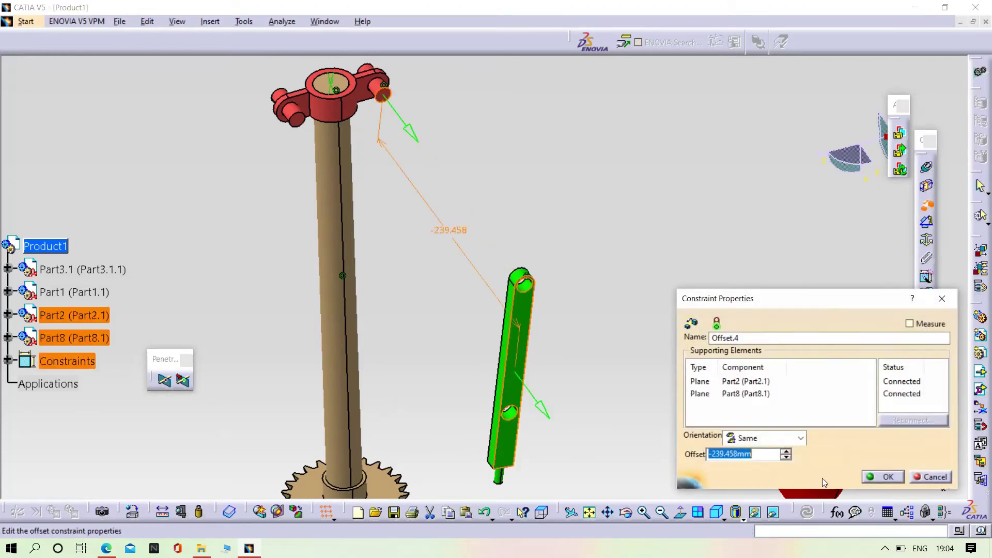
key("BackSpace")
type("0")
left_click(878, 478)
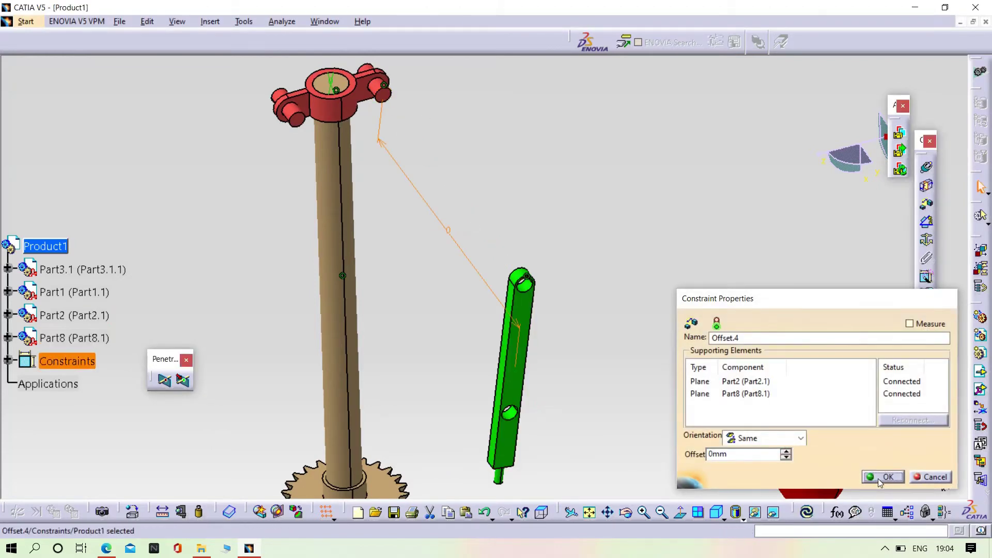
left_click(806, 511)
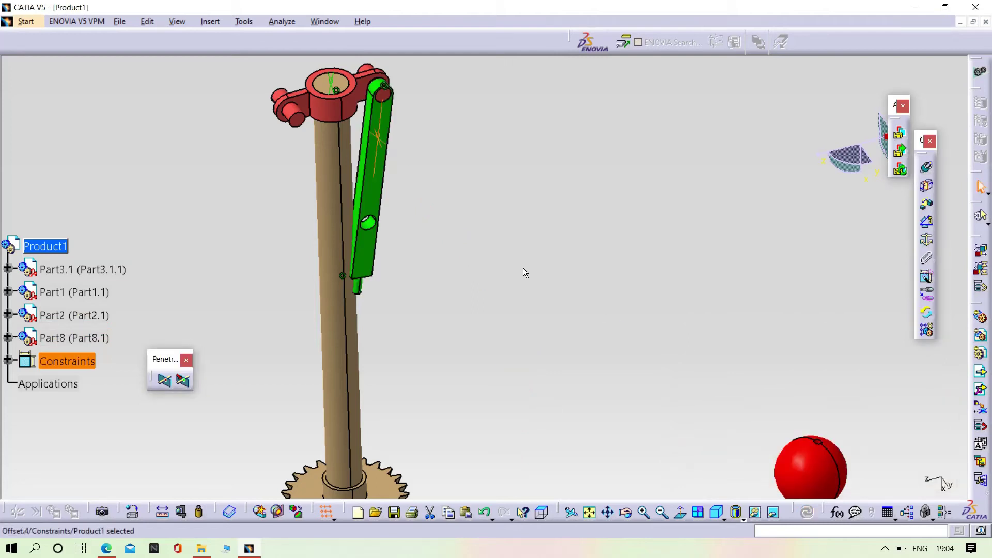
Step: Swing the green arm slightly away from the shaft by rotating it around the collar pin's axis, and finish the manipulation
middle_click_drag(499, 245, 527, 284)
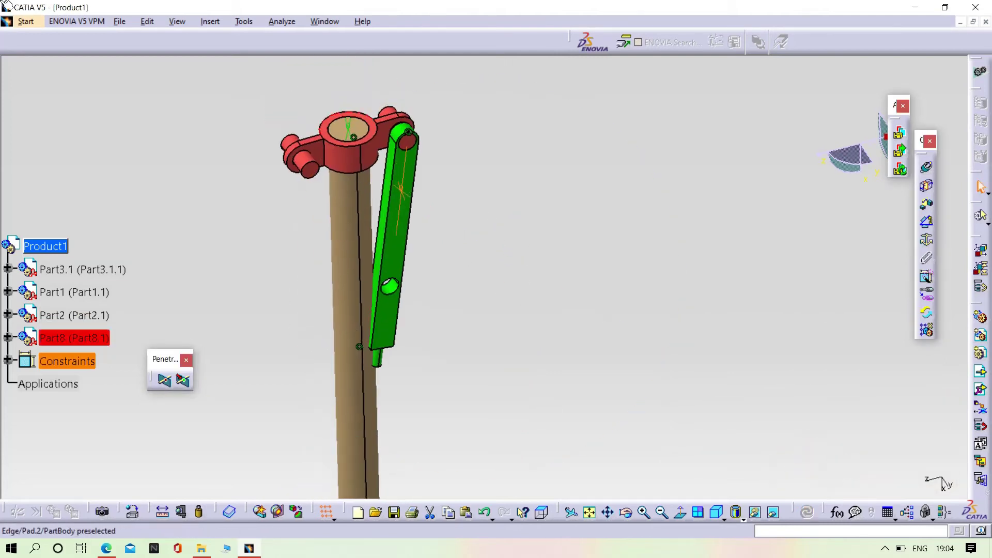
left_click(147, 21)
mouse_move(188, 176)
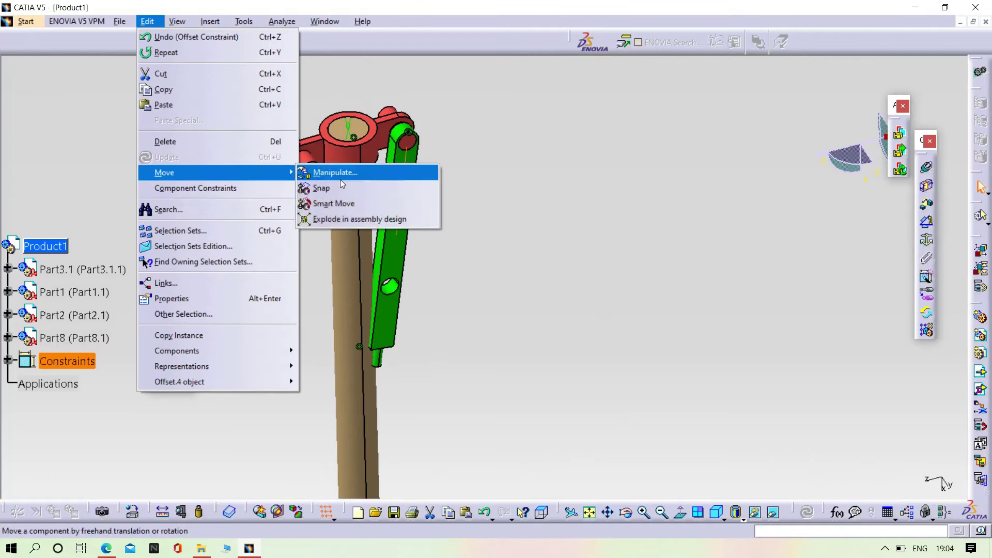
left_click(341, 171)
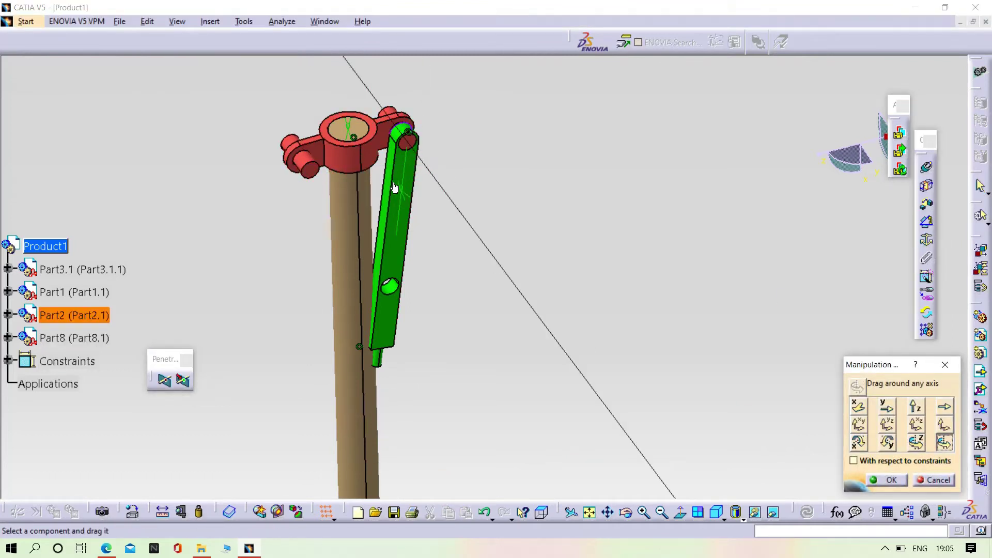
left_click_drag(394, 187, 411, 174)
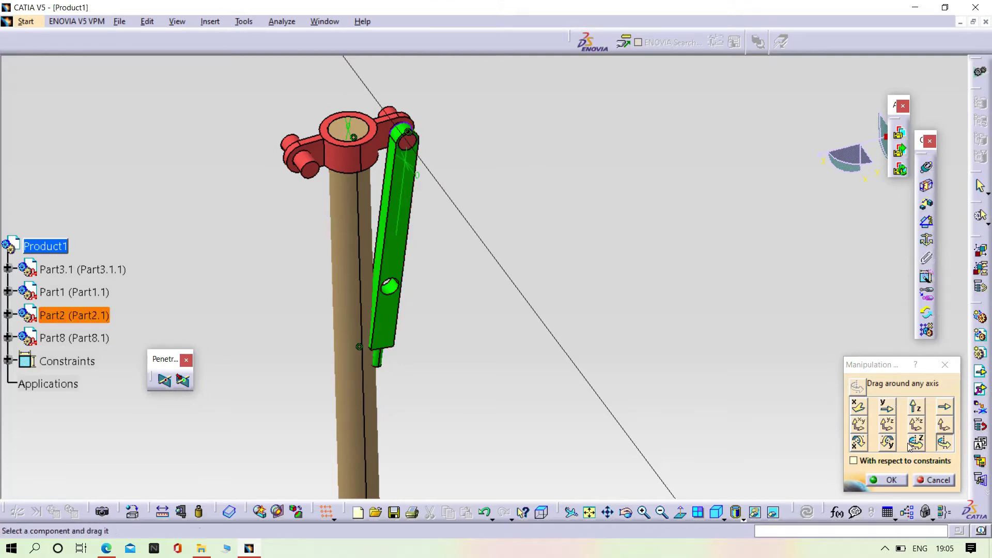
left_click(913, 444)
left_click(406, 147)
left_click(399, 148)
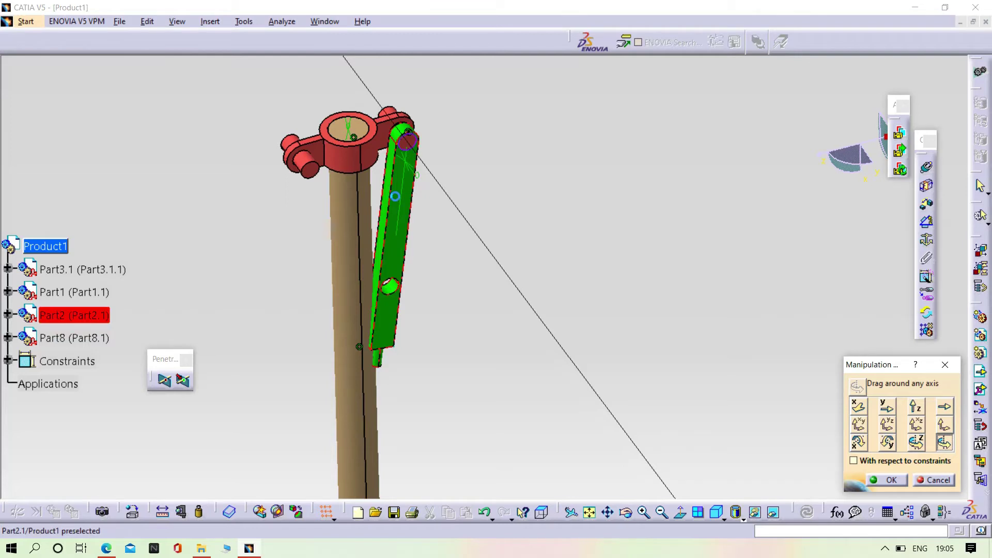
left_click_drag(394, 196, 404, 199)
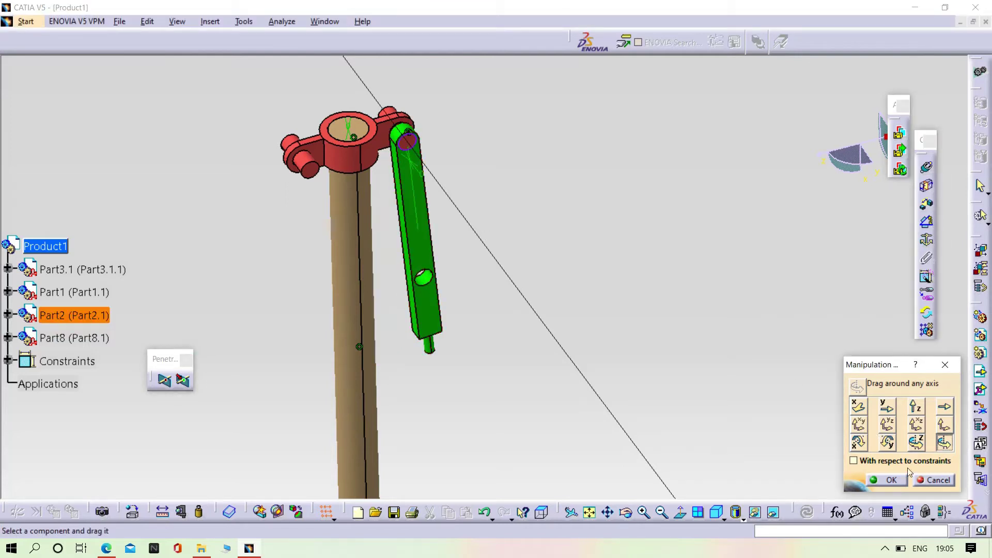
left_click(899, 482)
Step: Make the axis of the small pin at the green arm's lower end coincident with the axis of the red ball's hole
middle_click_drag(784, 405, 438, 107)
left_click(336, 205)
scroll(337, 206, "down", 2)
middle_click_drag(687, 335, 729, 233)
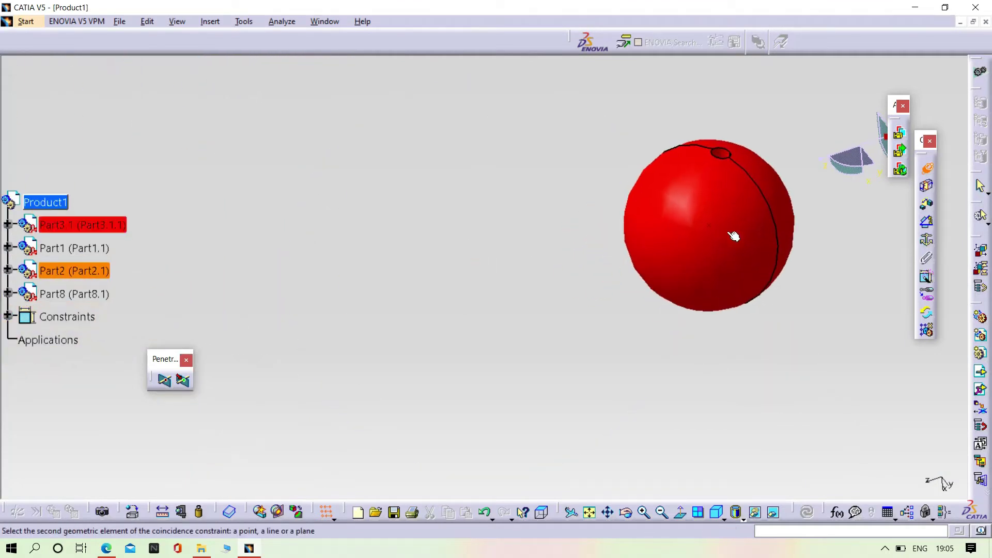
left_click(725, 154)
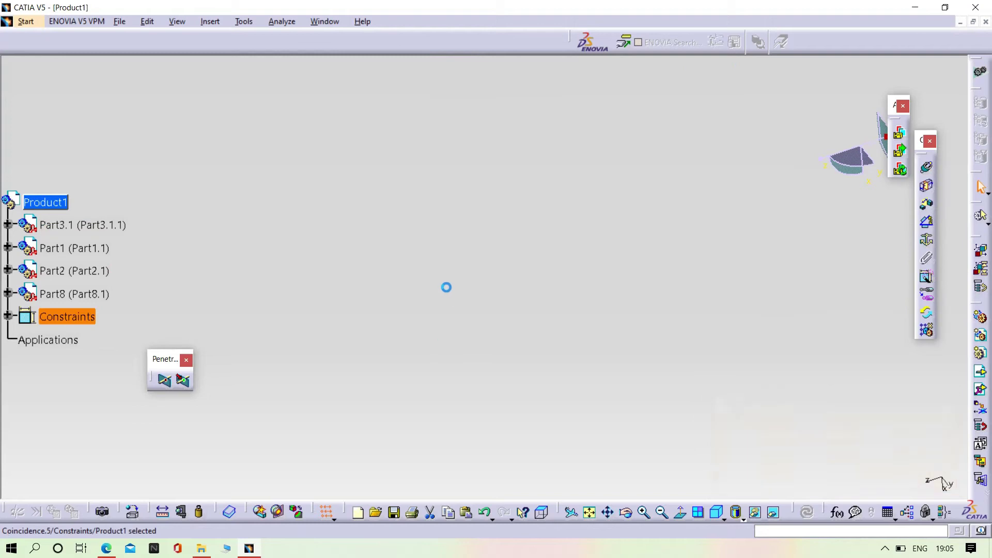
Step: Offset the flat face in the ball's hole by 0 mm from the end face of the arm's lower pin, and update the assembly
middle_click_drag(445, 288, 525, 416, "ctrl")
middle_click_drag(421, 203, 464, 129)
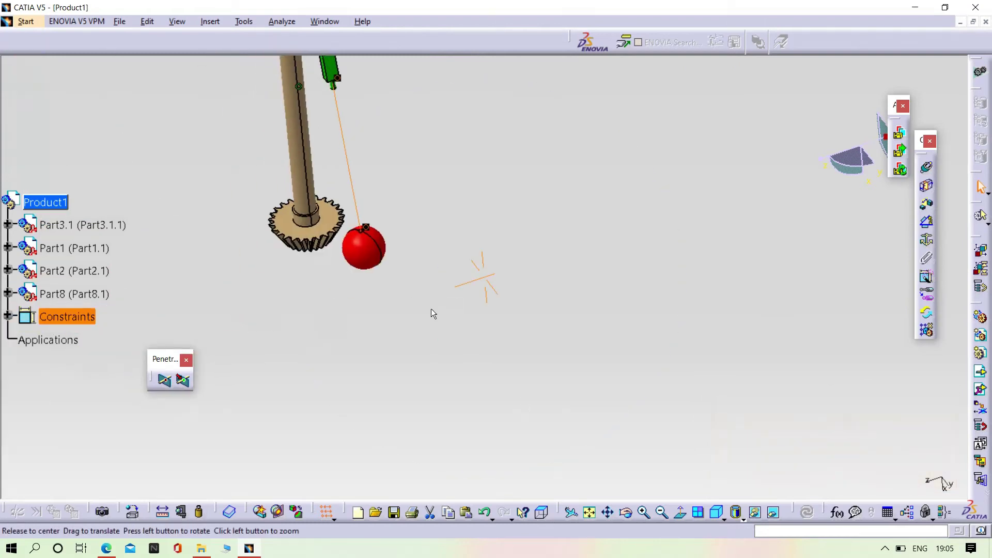
middle_click_drag(431, 310, 429, 168, "ctrl")
middle_click_drag(324, 167, 874, 326)
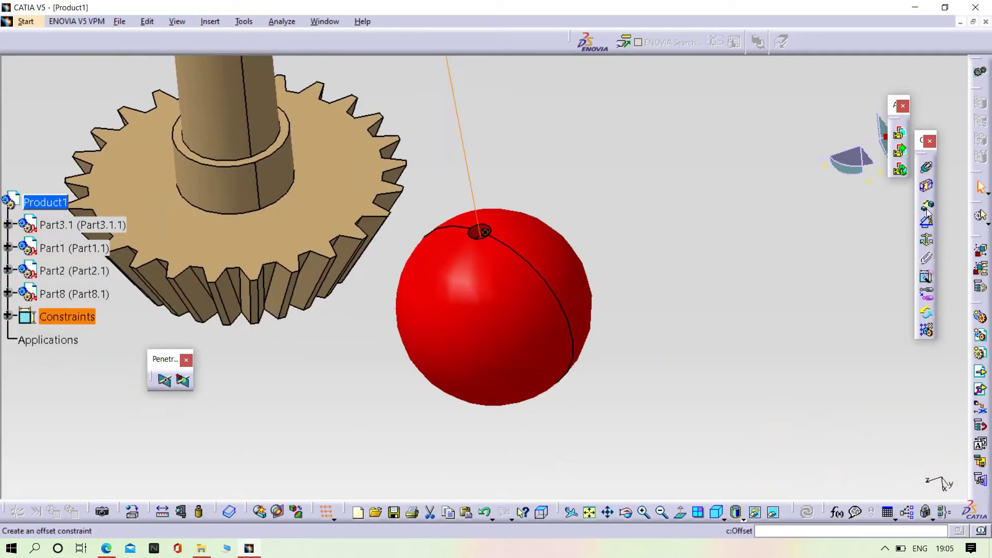
middle_click_drag(608, 230, 572, 260)
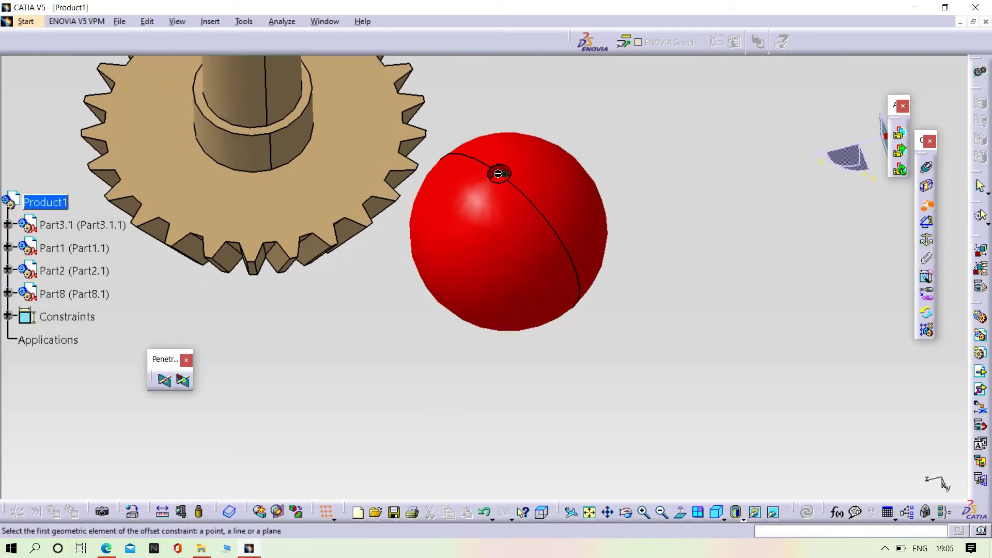
middle_click_drag(557, 145, 554, 460)
middle_click_drag(472, 104, 289, 207)
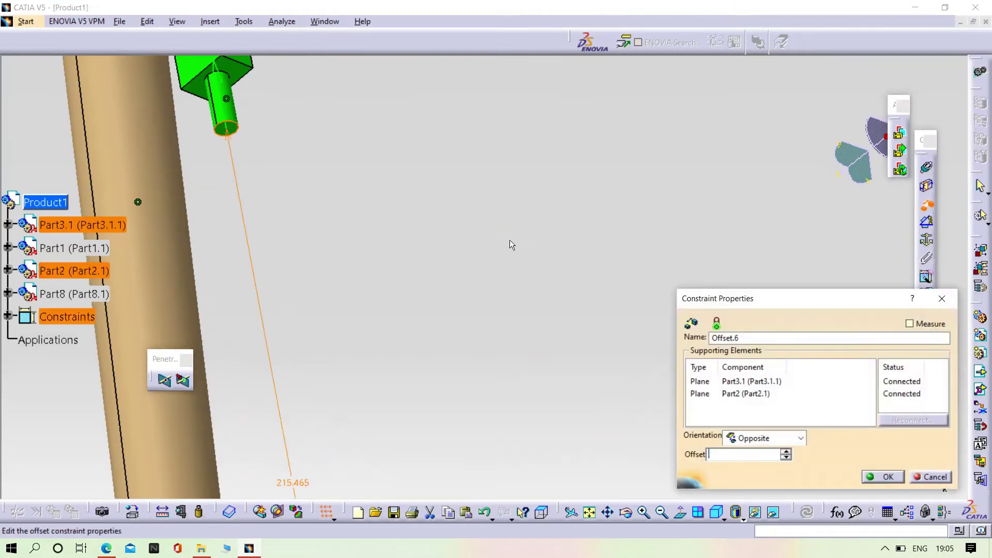
type("0")
key("Return")
left_click(807, 513)
Step: Insert the existing components arm 01 and balls into Product1 as a second arm and ball
middle_click_drag(352, 250, 275, 242)
middle_click_drag(485, 337, 465, 342)
middle_click_drag(703, 226, 699, 199)
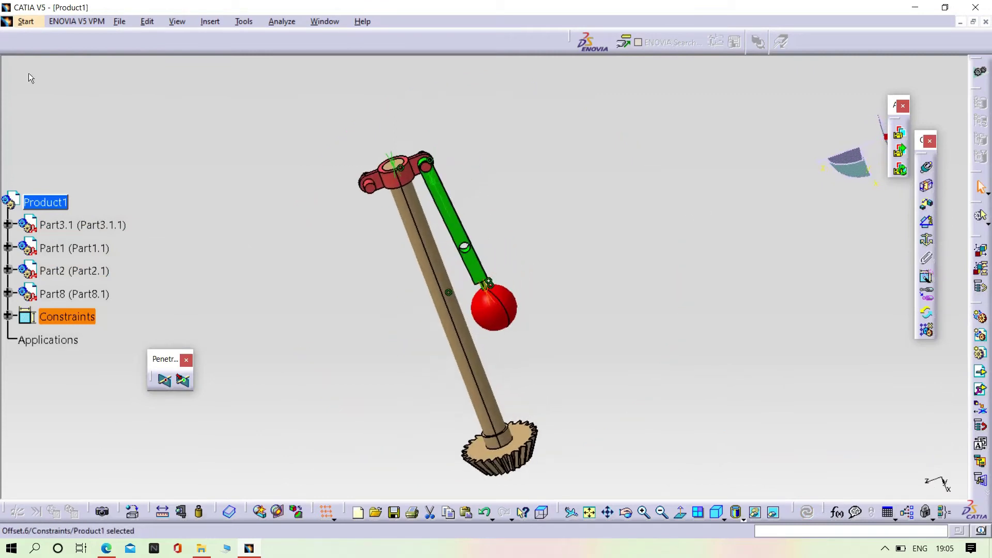
right_click(46, 205)
mouse_move(104, 414)
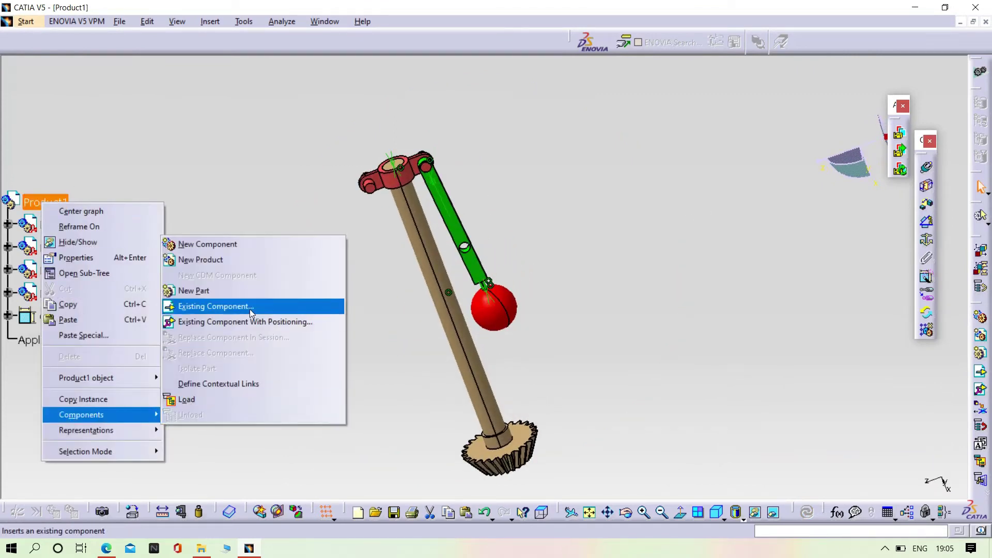
left_click(222, 306)
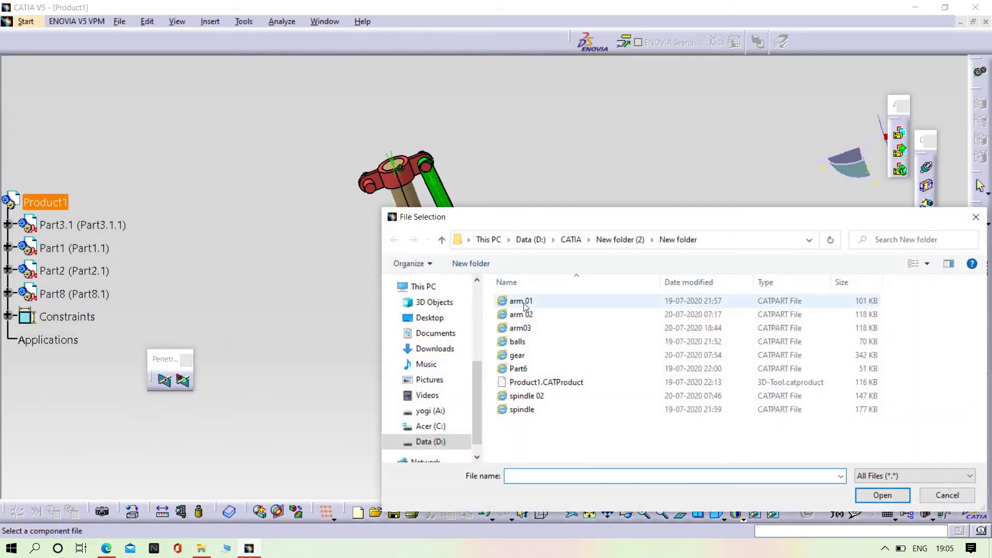
left_click(523, 305)
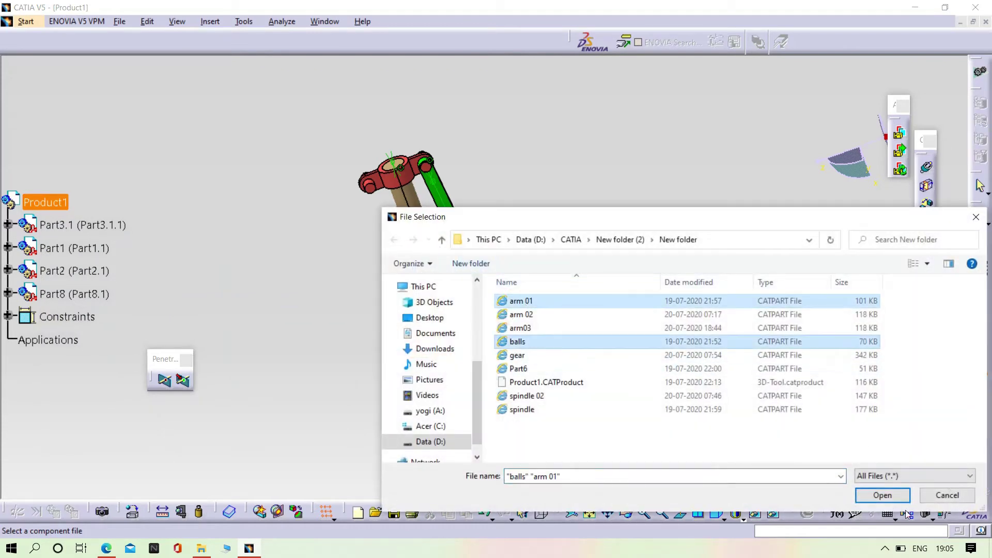
left_click(881, 495)
Step: Move the second ball and second arm along the X axis from the gear to above the collar
middle_click_drag(665, 401, 234, 57, "ctrl")
left_click(216, 22)
left_click(154, 21)
left_click(148, 21)
mouse_move(197, 176)
left_click(345, 172)
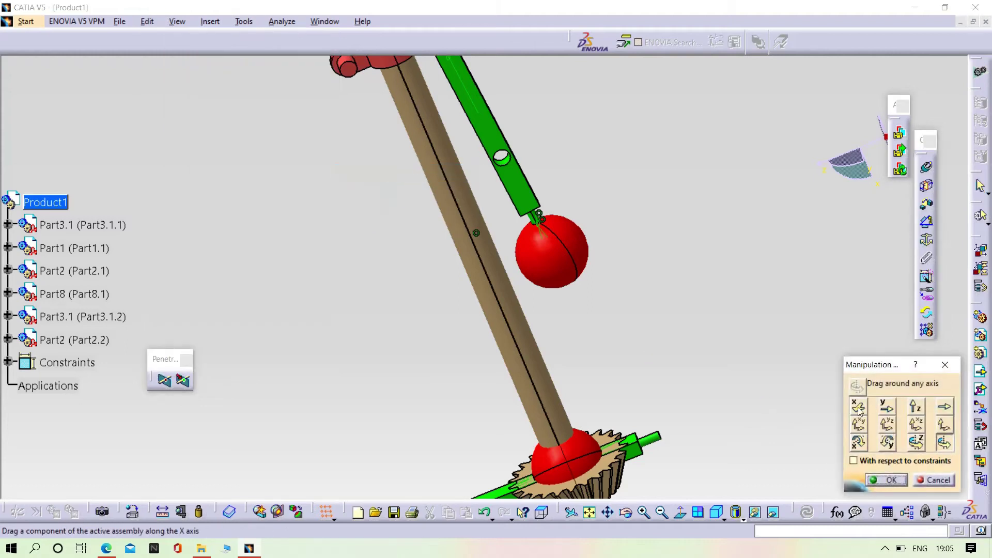
left_click_drag(654, 447, 422, 101)
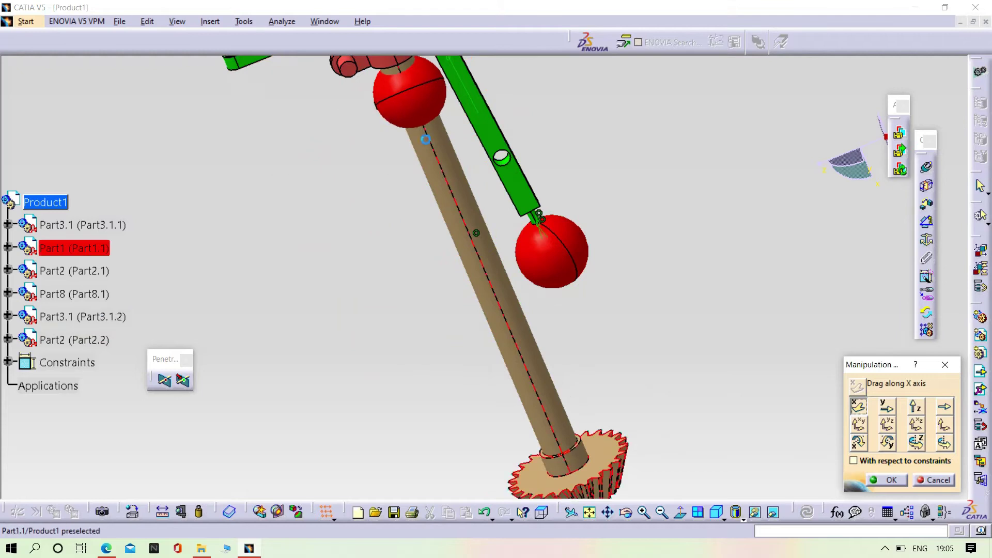
middle_click_drag(435, 134, 448, 335)
left_click_drag(431, 307, 375, 174)
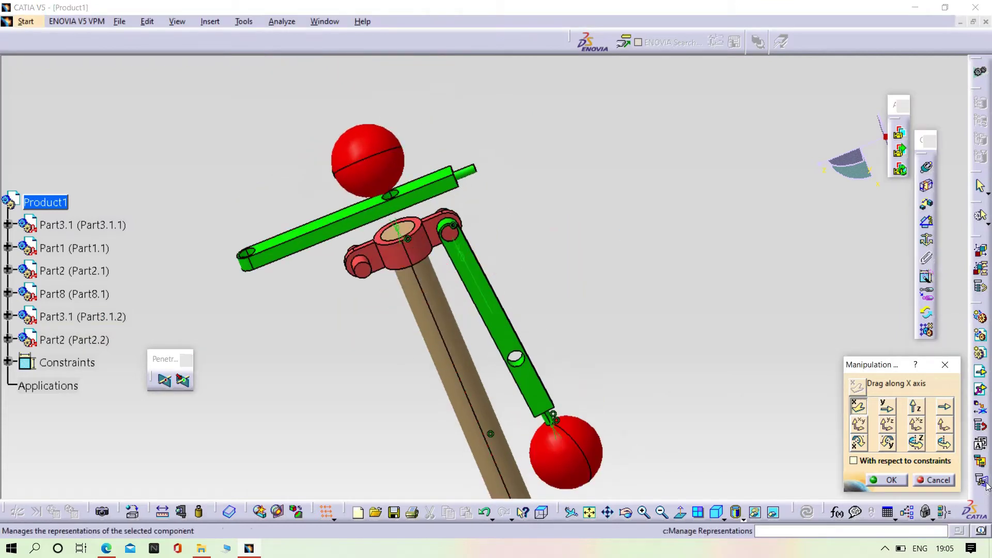
Step: Rotate the second ball and second arm around the Y axis into the open area beside the mechanism, and finish the manipulation
left_click(887, 442)
left_click_drag(357, 164, 902, 478)
scroll(766, 385, "down", 2)
middle_click_drag(766, 383, 180, 324)
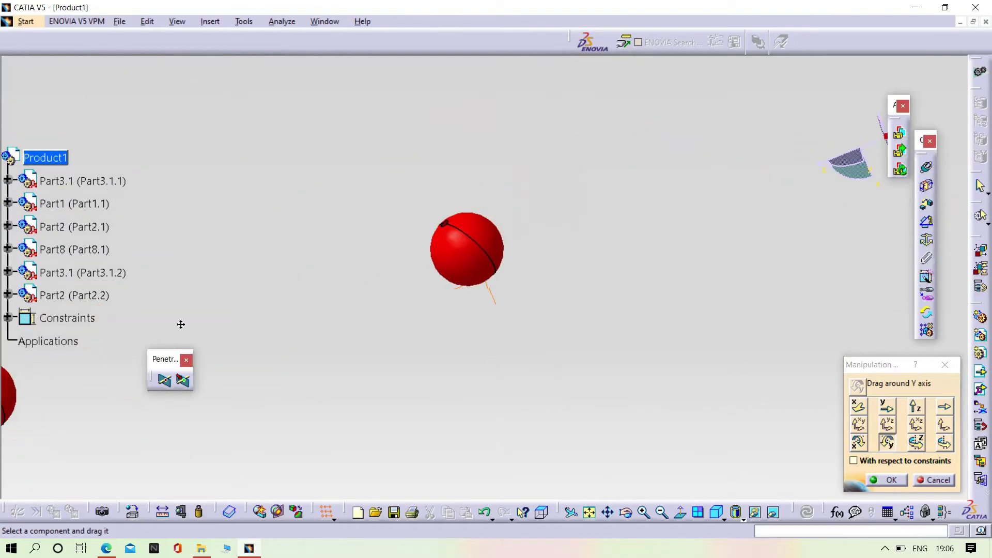
left_click_drag(474, 243, 385, 376)
middle_click_drag(288, 338, 240, 48)
left_click_drag(341, 144, 506, 371)
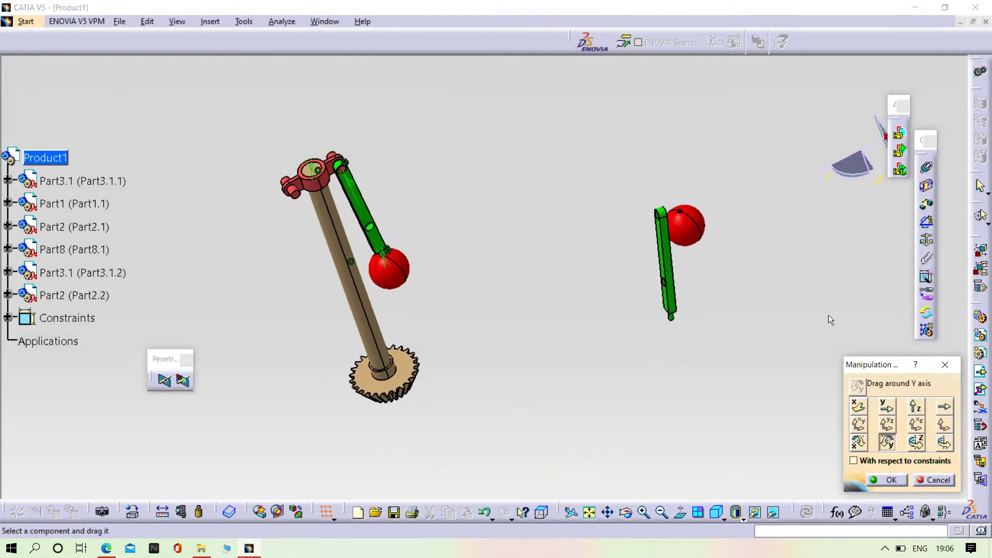
left_click(892, 479)
Step: Make the axis of the second arm's upper hole coincident with the axis of the collar's opposite pin, and update the assembly
middle_click_drag(538, 330, 504, 363)
left_click(923, 169)
middle_click_drag(636, 305, 563, 167)
middle_click_drag(562, 166, 403, 281)
left_click(593, 253)
middle_click_drag(500, 272, 642, 242)
left_click(648, 281)
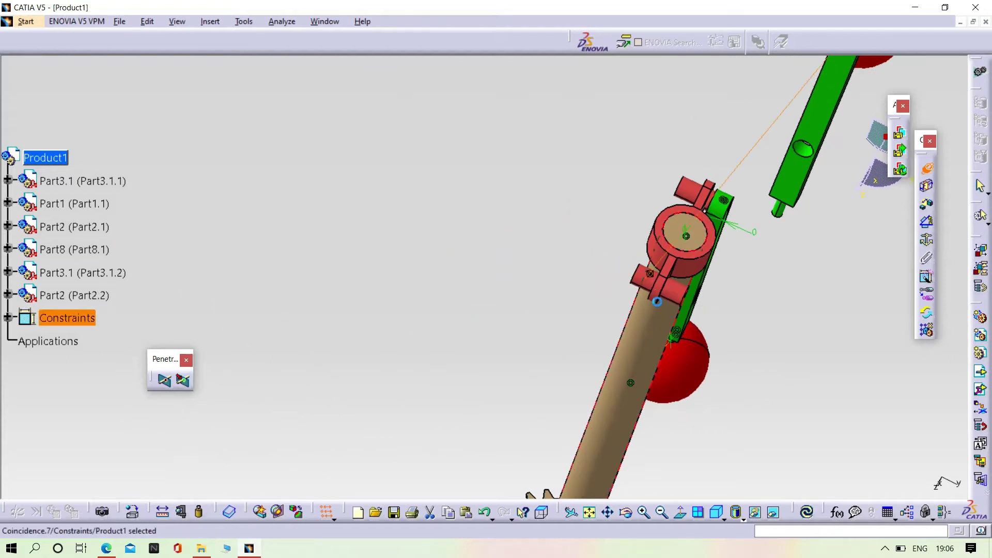
left_click(807, 512)
Step: Constrain the second arm's outer face to the opposite collar pin's end face with a 0 mm offset, and update the assembly
middle_click_drag(725, 365, 371, 165)
middle_click_drag(702, 306, 678, 284)
left_click(926, 206)
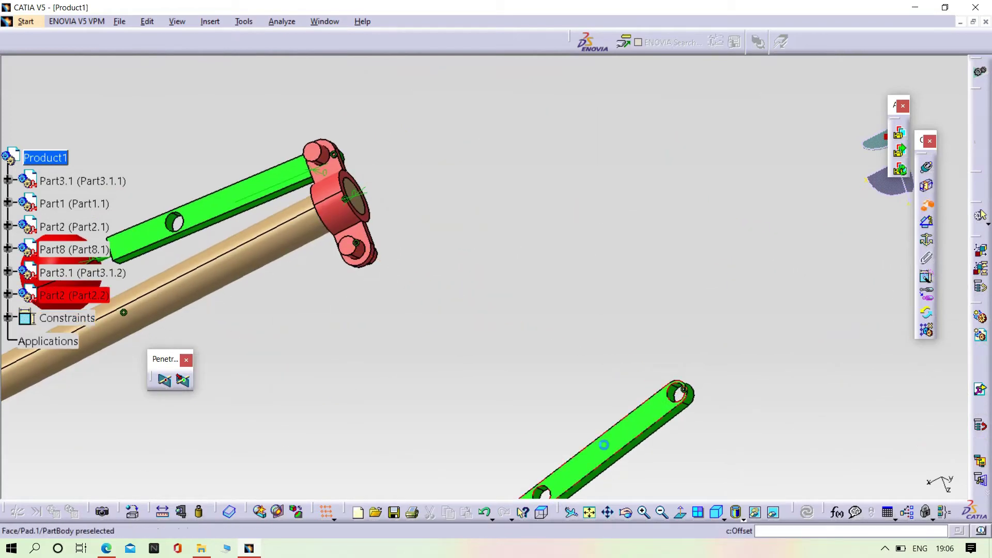
left_click(619, 444)
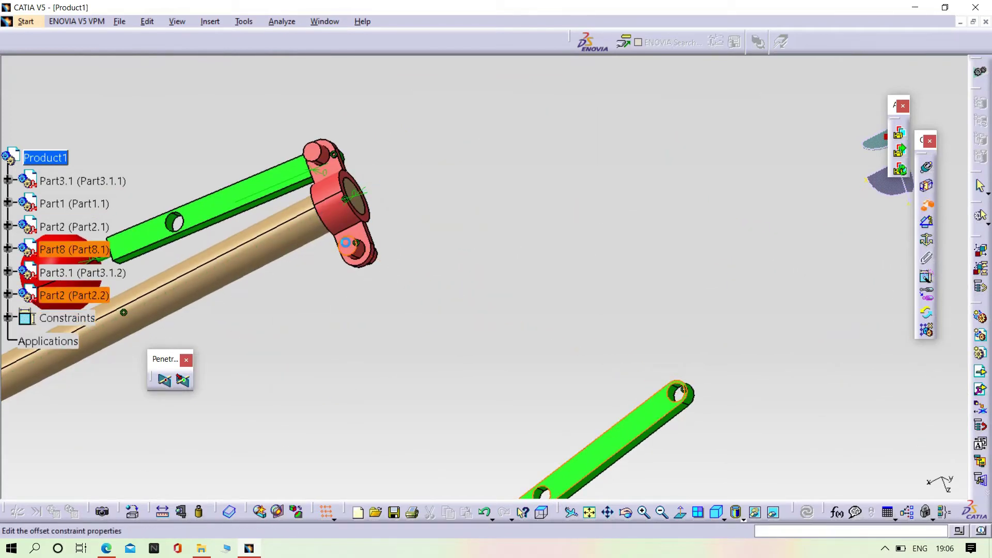
left_click(346, 242)
type("0")
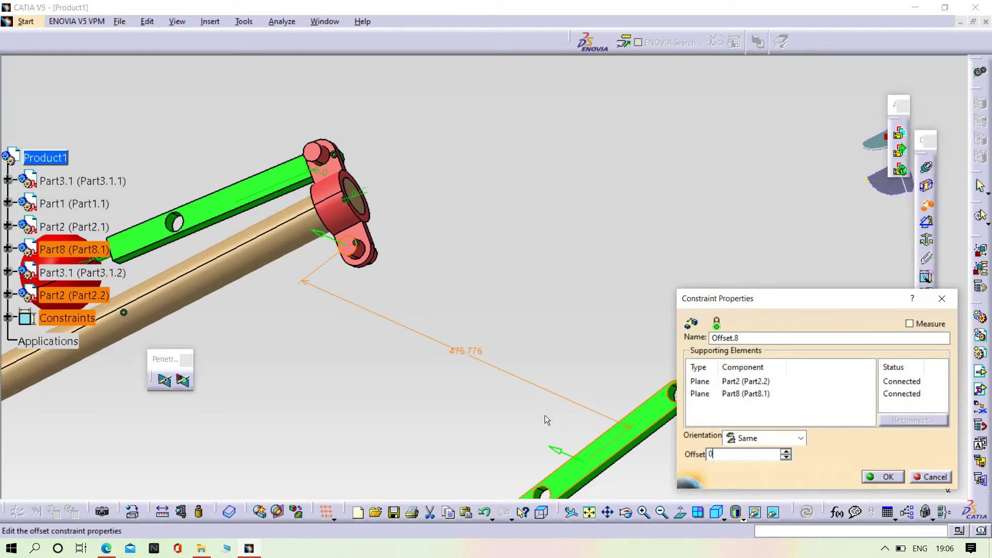
key("Return")
left_click(807, 515)
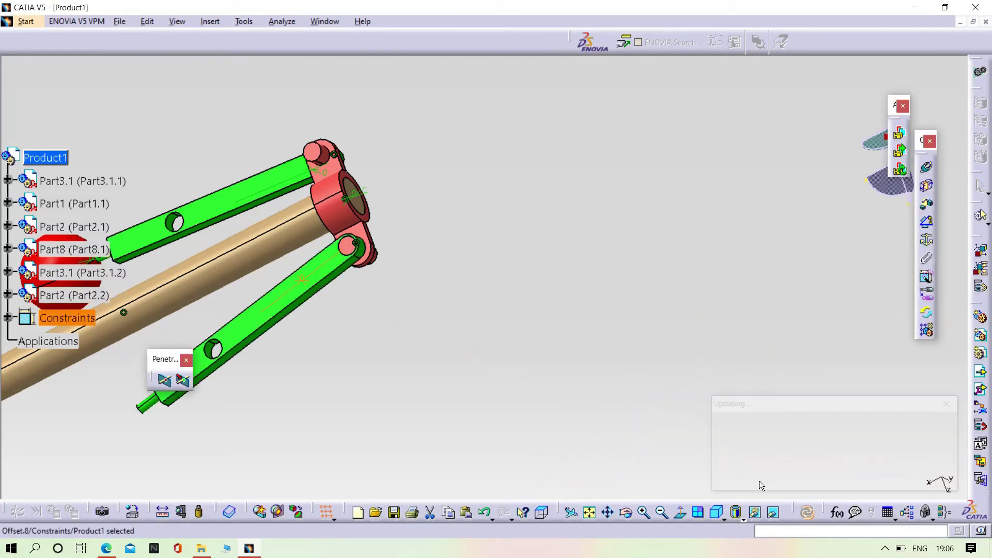
Step: Make the axis of the second arm's lower pin coincident with the axis of the second ball's hole
middle_click_drag(470, 309, 592, 233)
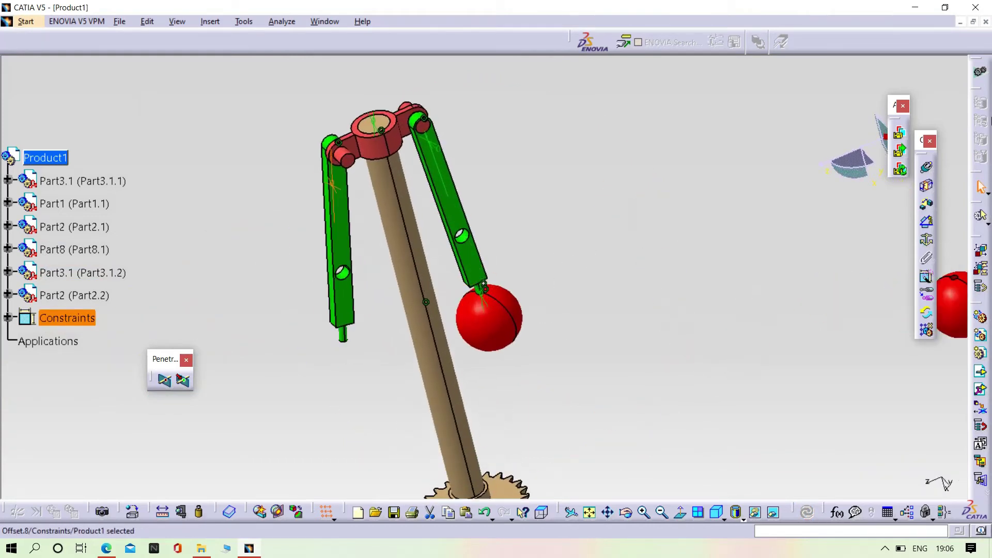
left_click(926, 167)
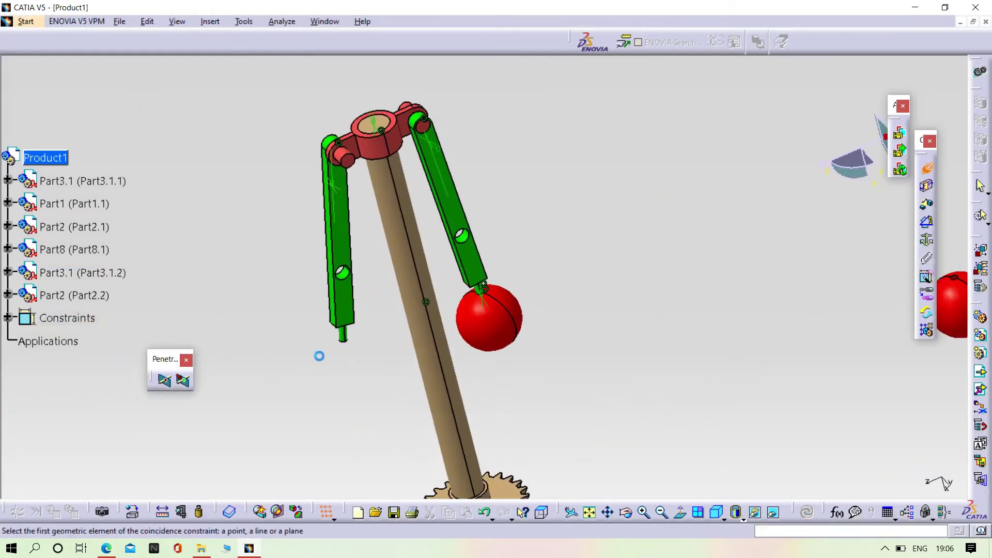
middle_click_drag(613, 349, 177, 277)
middle_click_drag(561, 281, 589, 512)
middle_click_drag(589, 433, 647, 243)
left_click(473, 255)
left_click(531, 267)
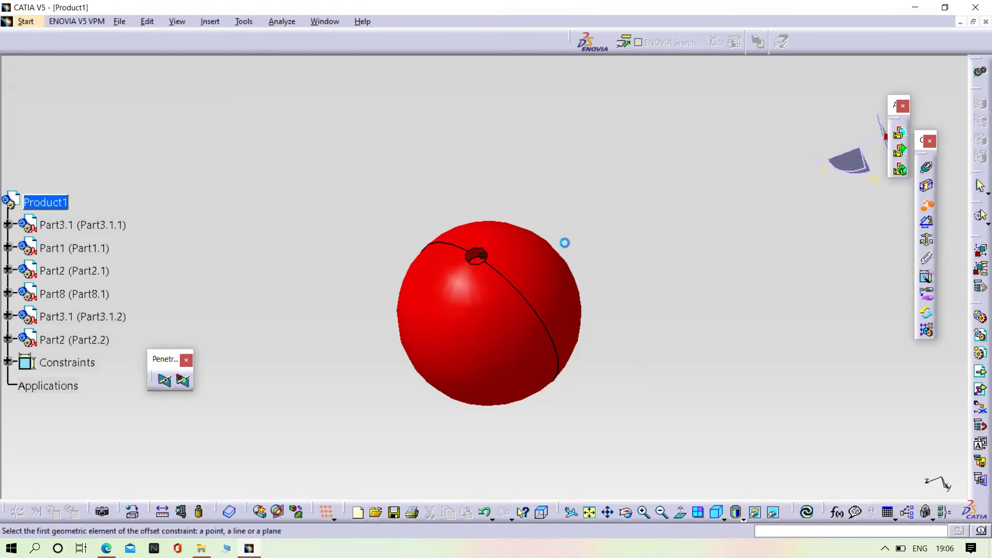
Step: Add an offset constraint between the second ball's hole face and the end face of the second arm's lower pin, and update the assembly
left_click(477, 259)
middle_click_drag(388, 216, 618, 312)
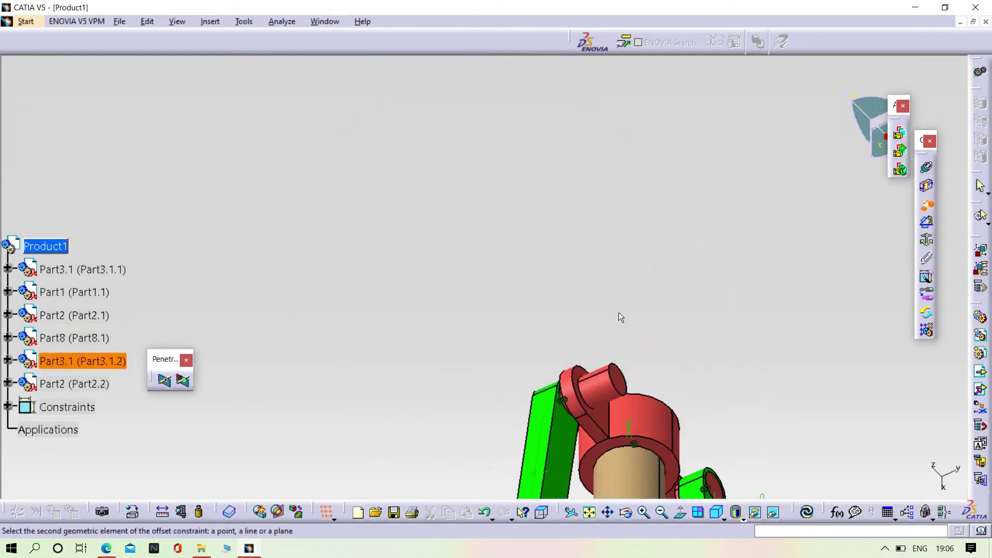
middle_click_drag(532, 427, 506, 138)
left_click(486, 409)
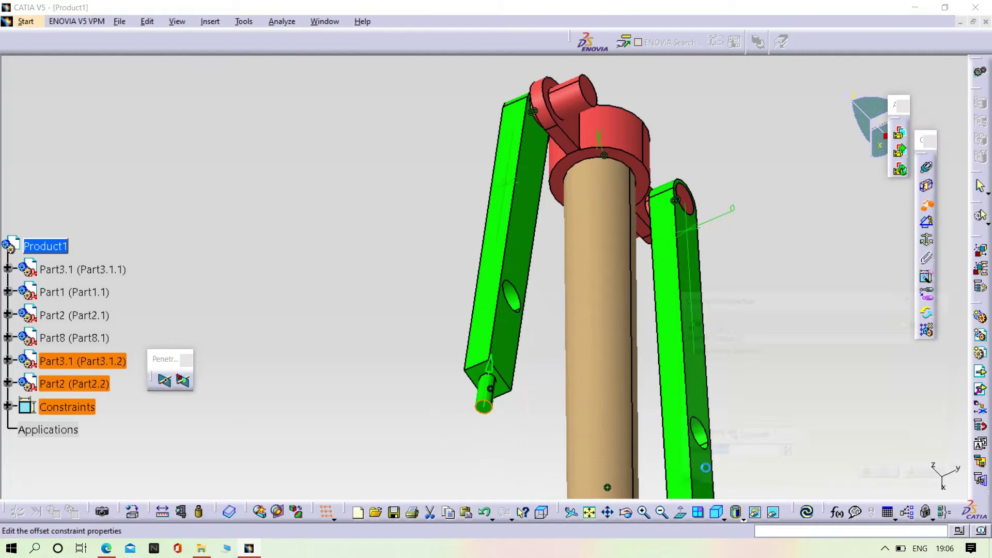
key("Return")
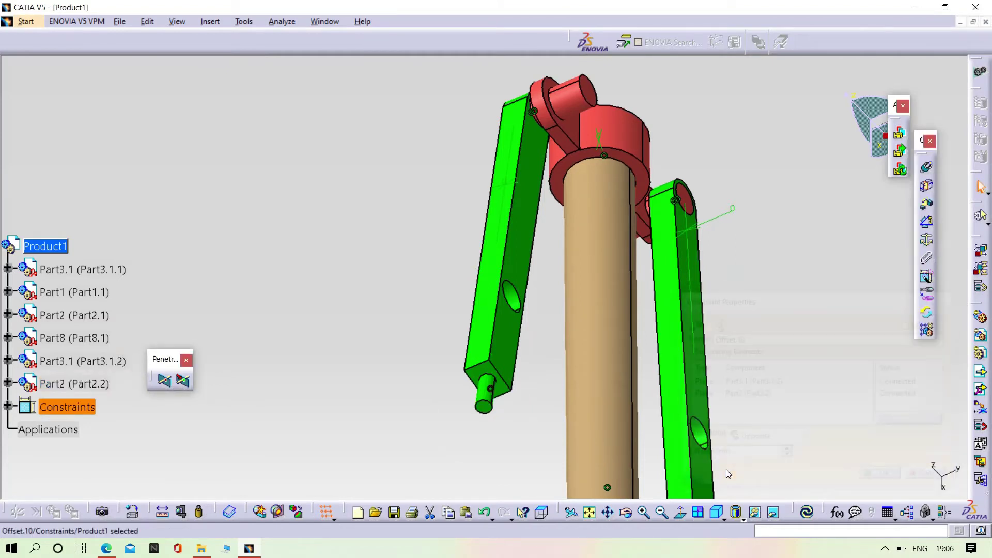
left_click(808, 514)
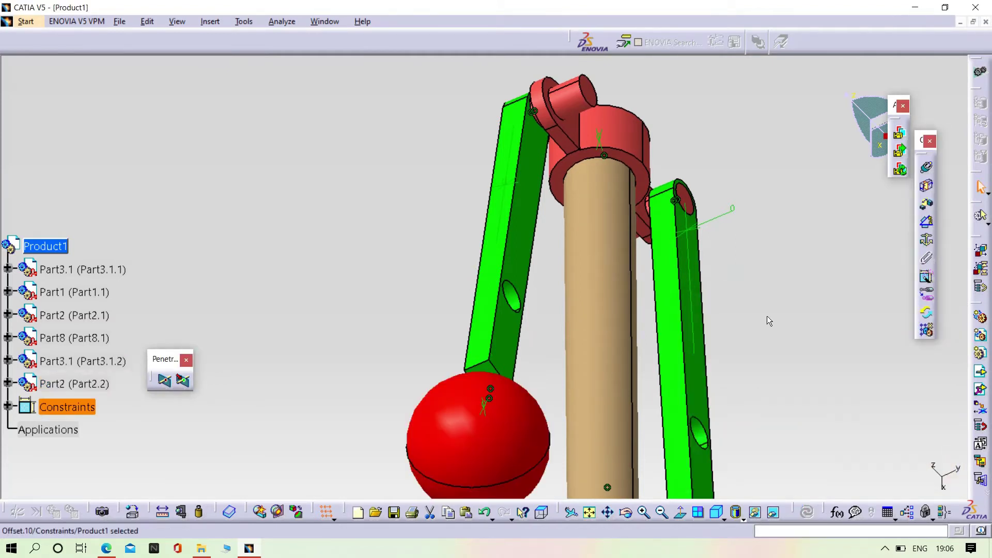
scroll(703, 284, "up", 1)
middle_click_drag(810, 233, 699, 199)
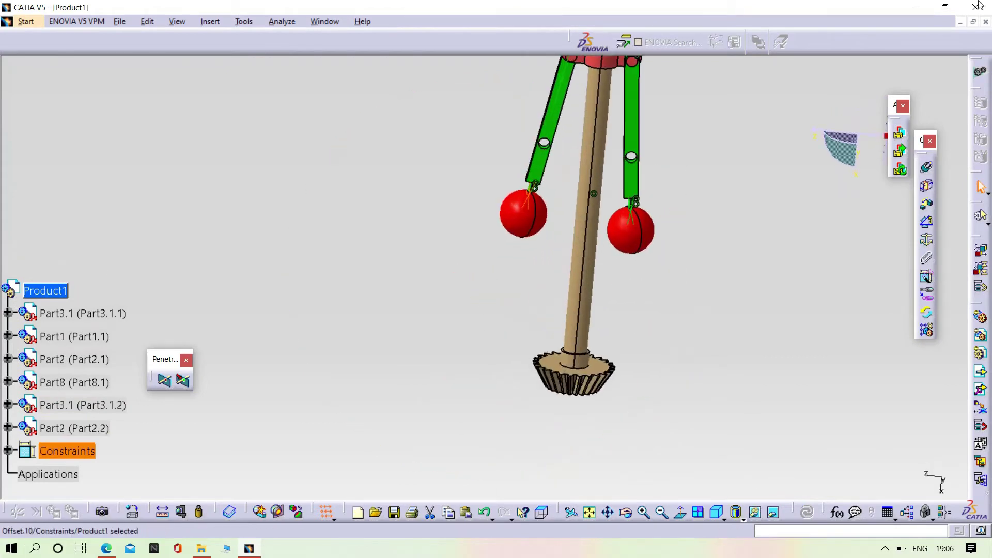
Step: Insert the existing component file "spindle" into Product1
right_click(67, 244)
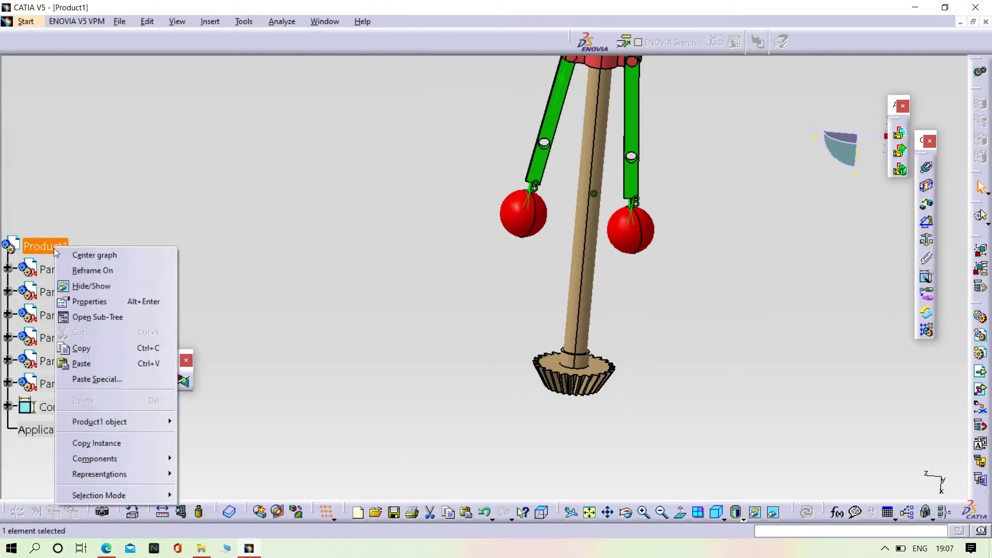
mouse_move(92, 458)
left_click(284, 350)
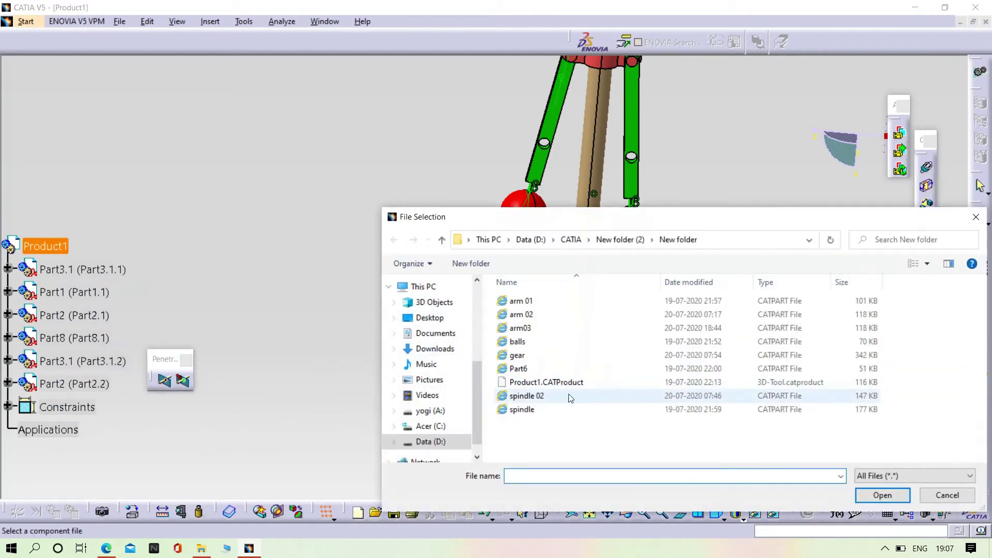
left_click(541, 410)
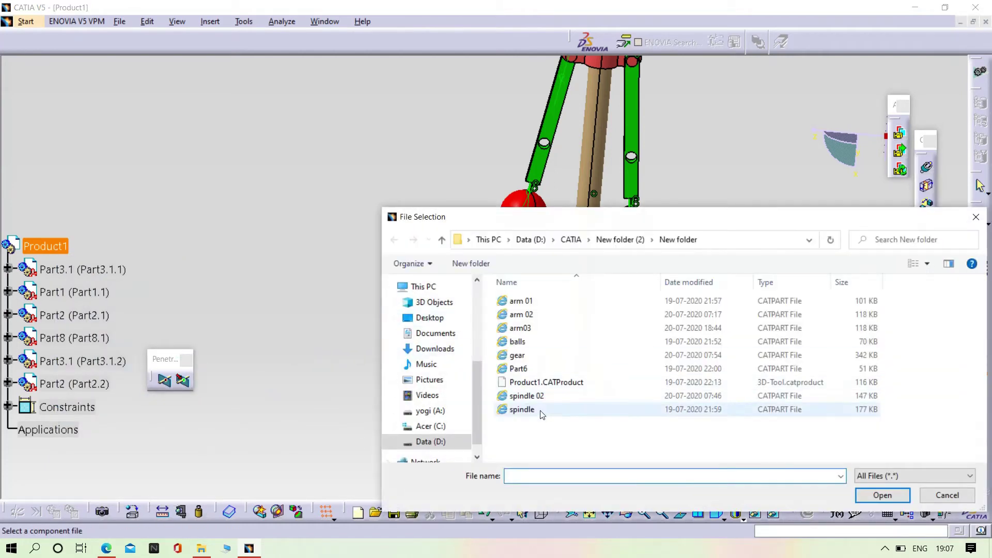
left_click(872, 496)
mouse_move(692, 225)
middle_mouse_down()
mouse_move(644, 275)
mouse_move(659, 225)
mouse_move(690, 215)
middle_mouse_up()
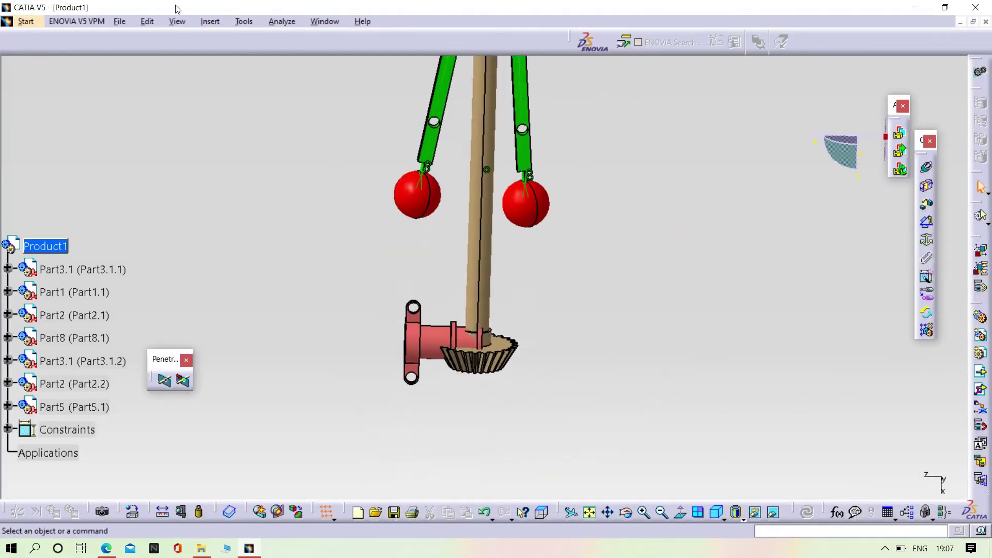
Step: Rotate the spindle around the Y axis until it stands nearly upright at the gear shaft with its lugs on top, and finish the manipulation
left_click(147, 21)
mouse_move(207, 170)
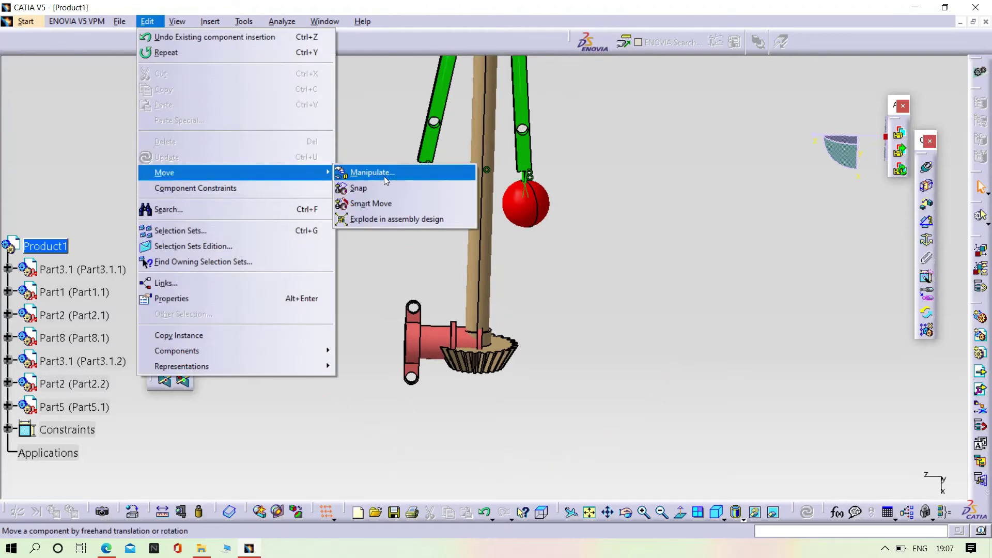
left_click(368, 172)
left_click(886, 442)
left_click_drag(428, 335, 483, 264)
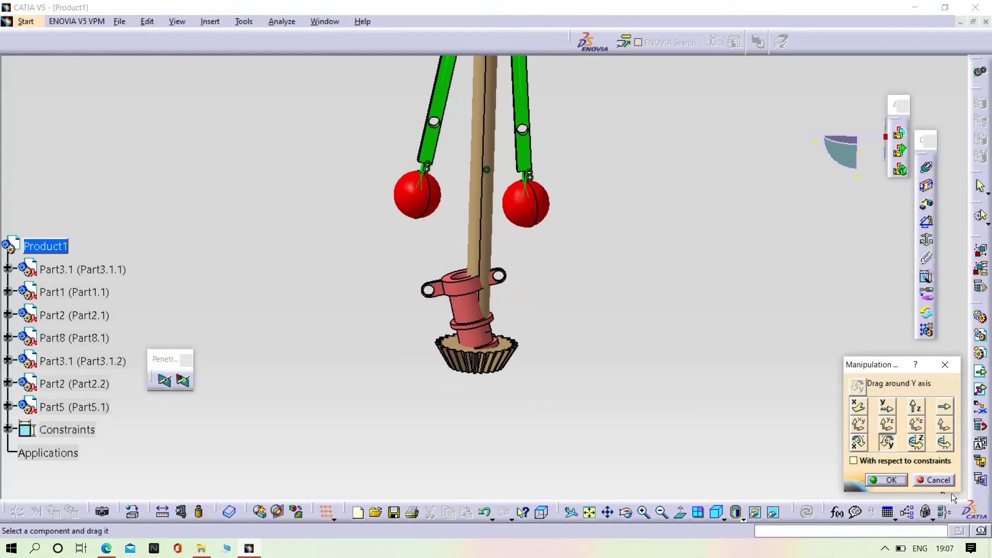
middle_click_drag(674, 373, 745, 459)
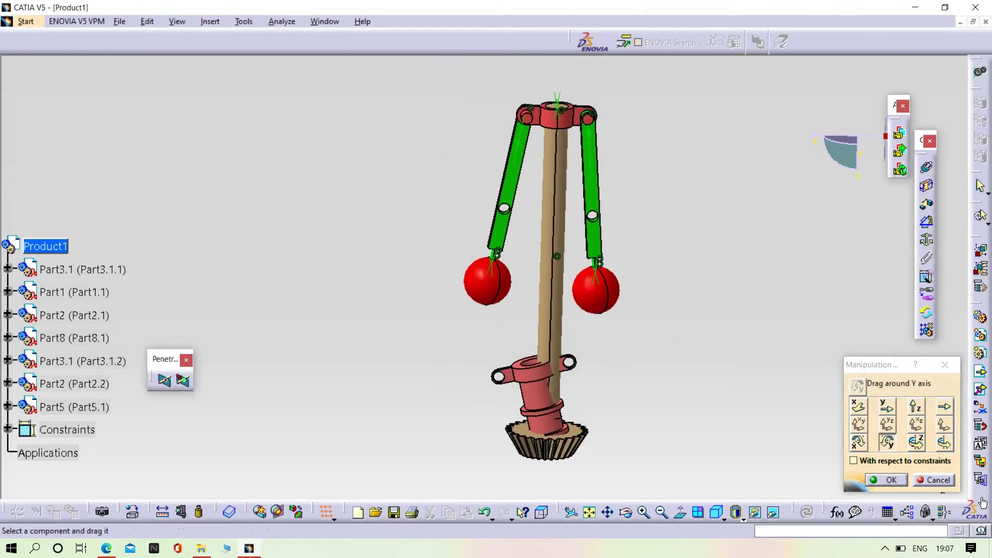
left_click(882, 479)
Step: Make the spindle's bore axis coincident with the gear shaft's axis, and update the assembly
middle_click_drag(657, 413, 649, 253)
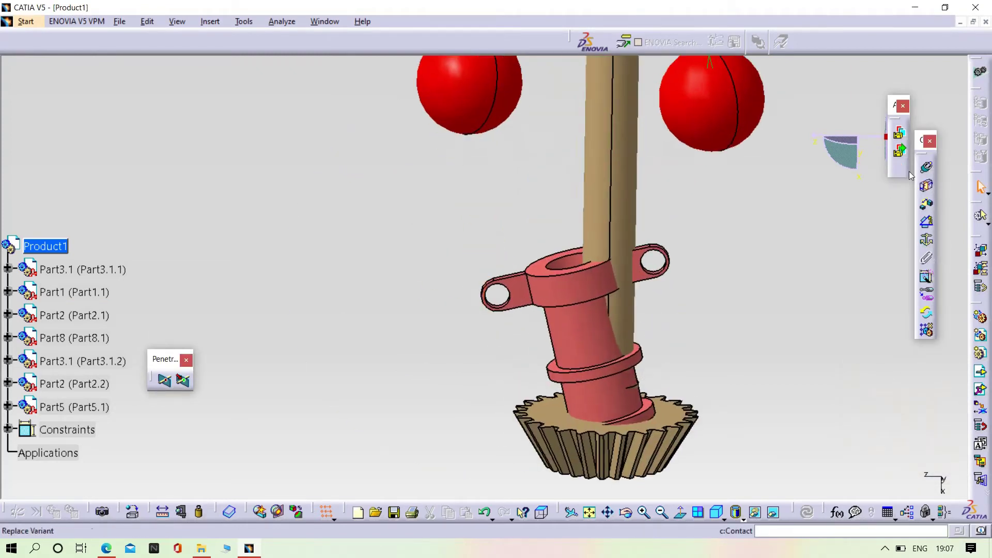
left_click(927, 170)
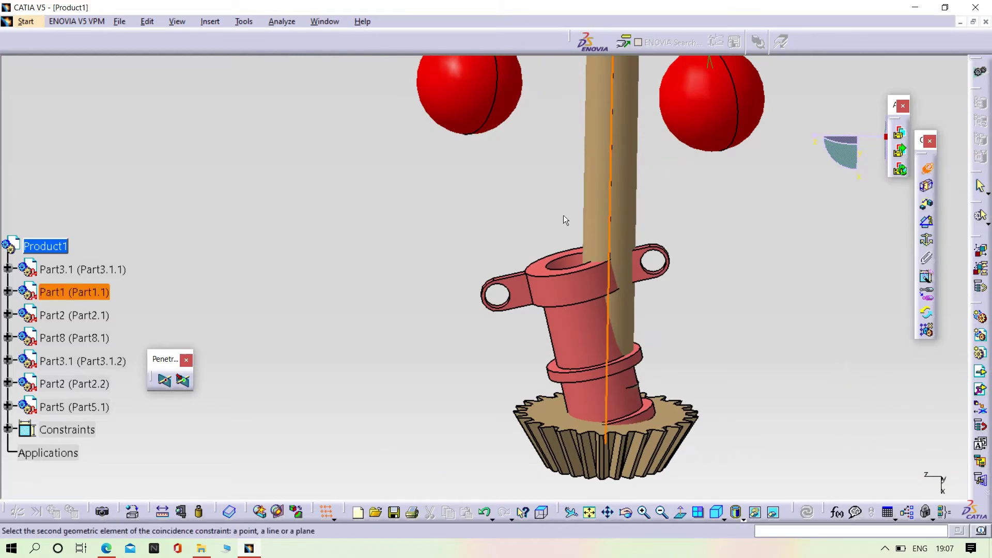
left_click(572, 264)
left_click(806, 511)
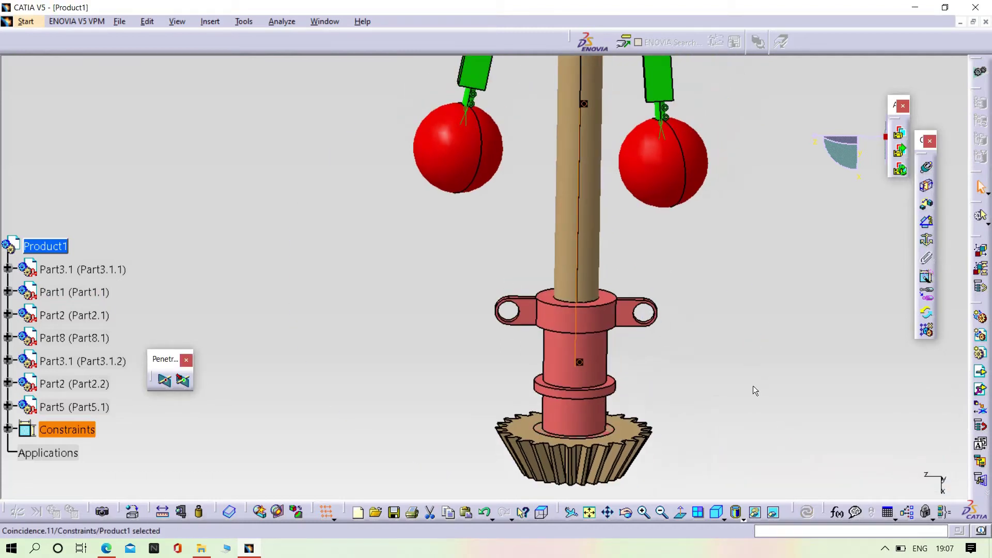
Step: Move the spindle up along the shaft, away from the gear to just below the balls, and finish the manipulation
left_click(149, 21)
mouse_move(206, 172)
left_click(326, 170)
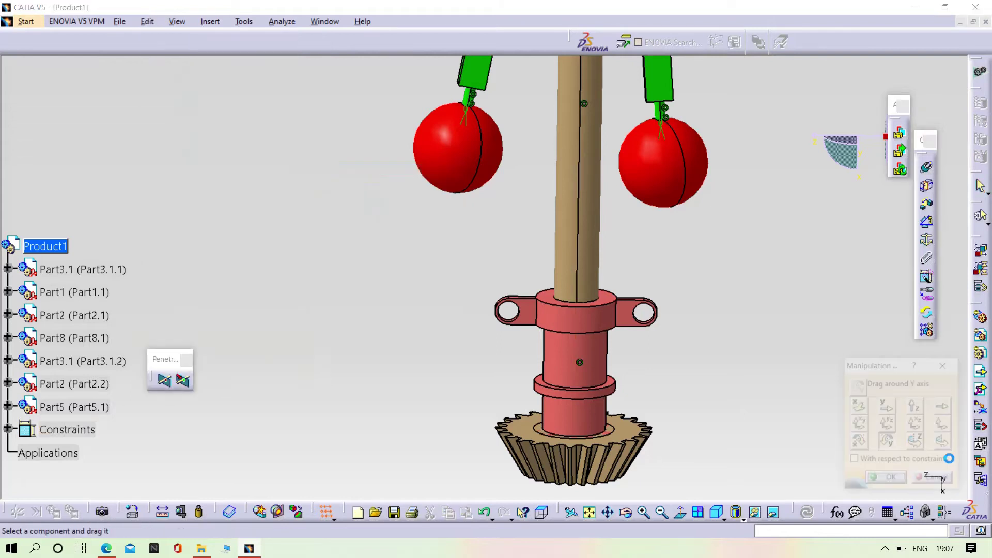
left_click_drag(562, 326, 569, 217)
middle_click_drag(606, 279, 654, 459, "ctrl")
left_click(886, 480)
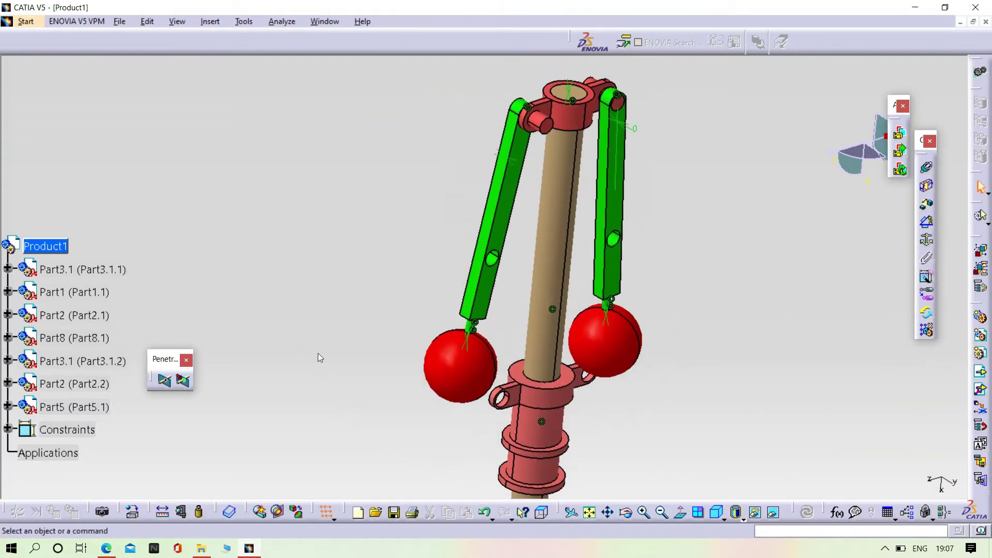
left_click(141, 23)
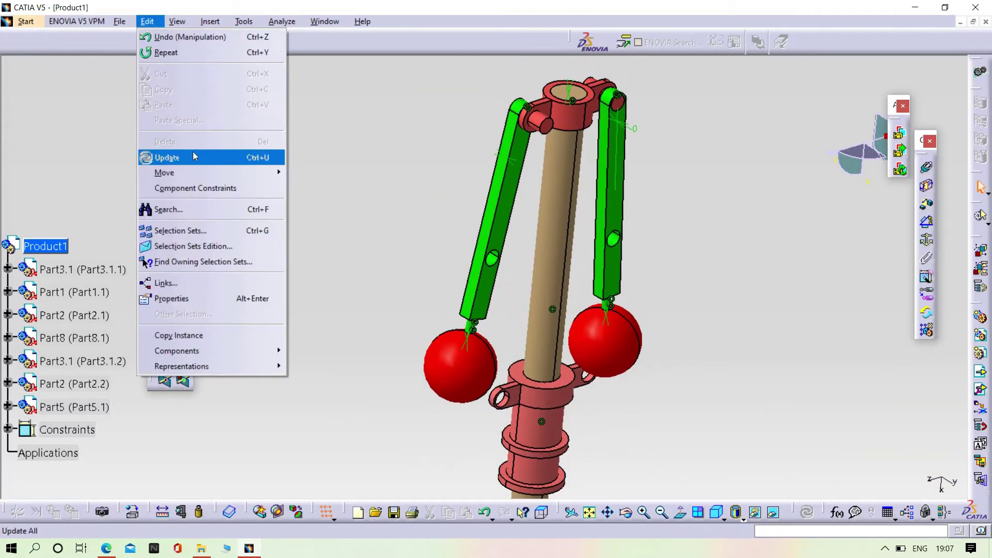
mouse_move(192, 174)
left_click(315, 171)
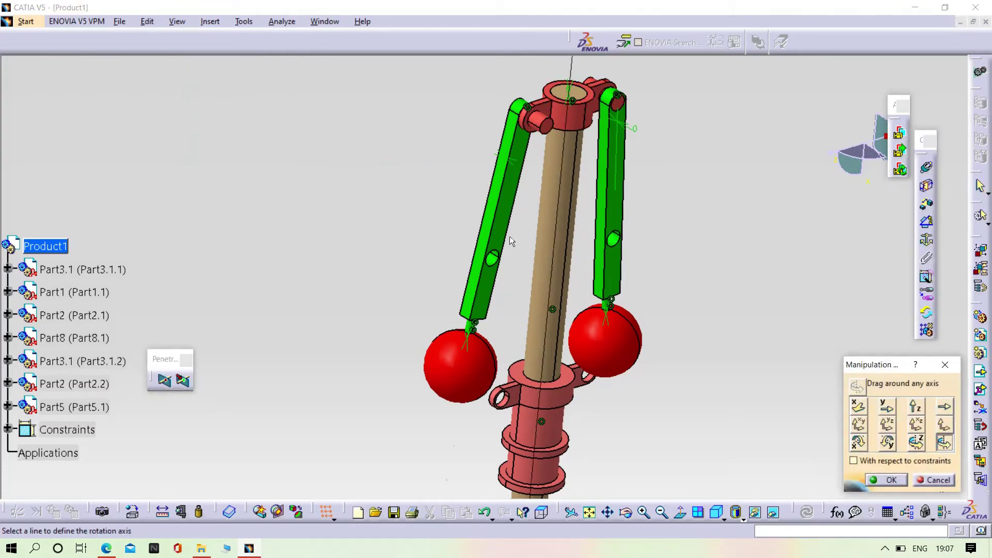
left_click(537, 118)
mouse_move(506, 221)
left_mouse_down()
mouse_move(462, 219)
mouse_move(493, 221)
left_mouse_up()
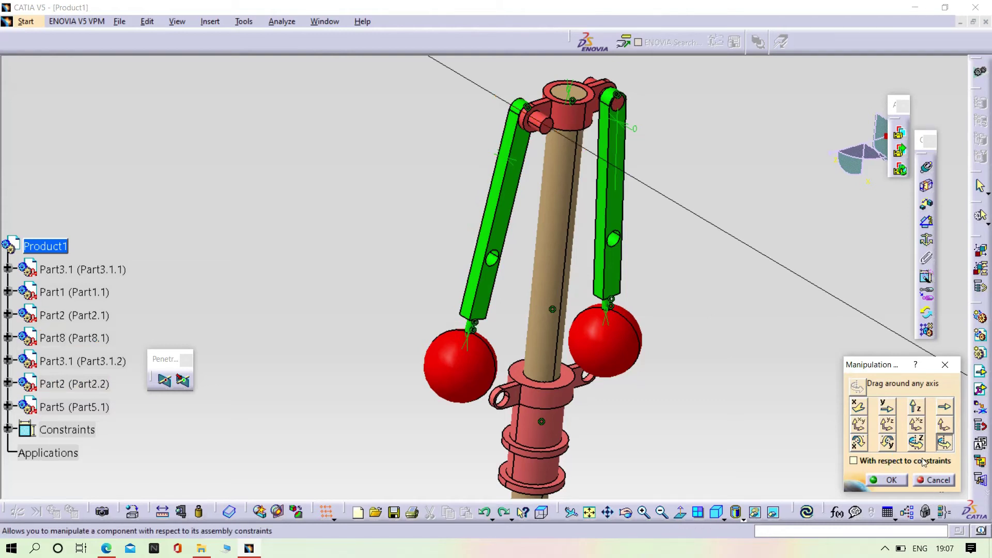
key("Escape")
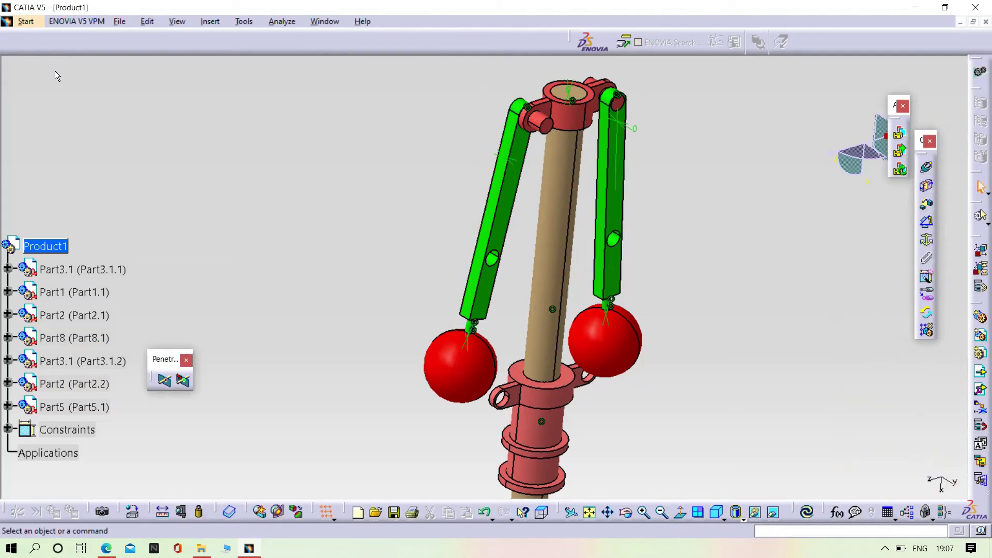
Step: Try to swing the first arm about the collar pin's axis with respect to constraints, and accept the manipulation
left_click(150, 22)
mouse_move(199, 172)
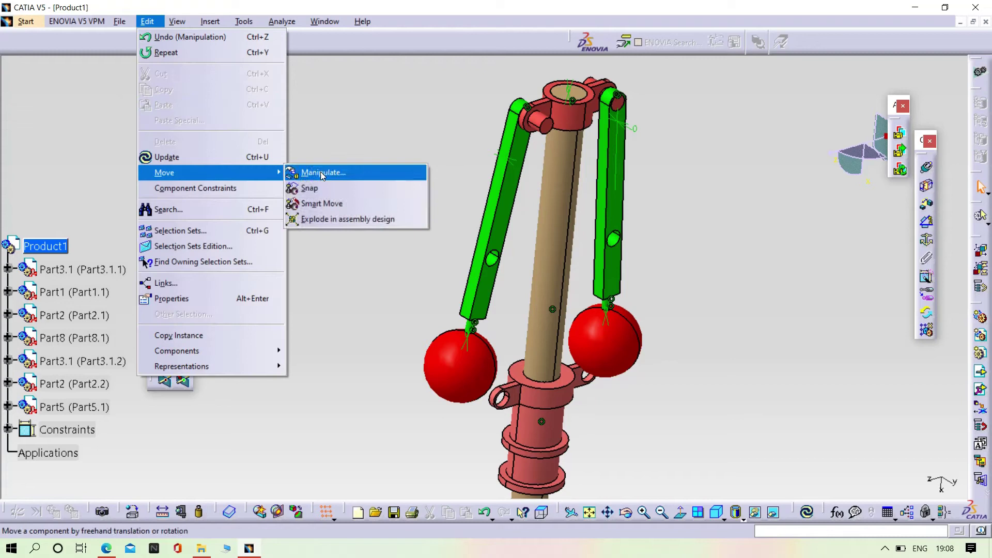
left_click(326, 171)
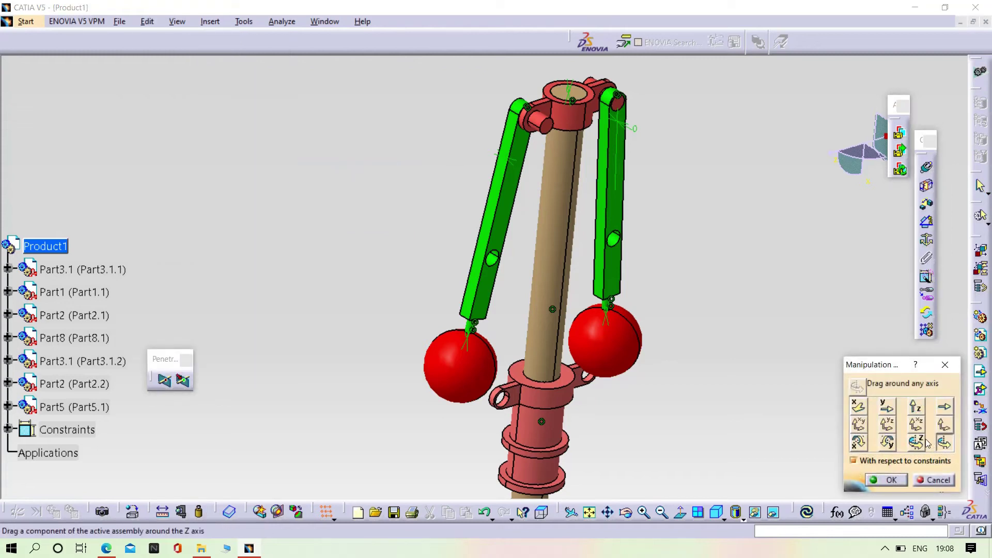
left_click_drag(509, 209, 518, 271)
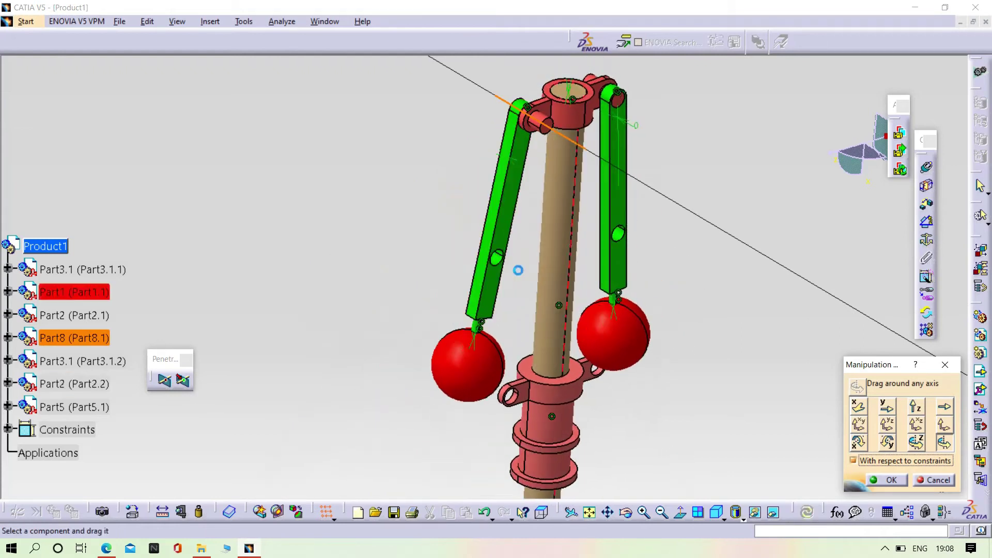
left_click(889, 480)
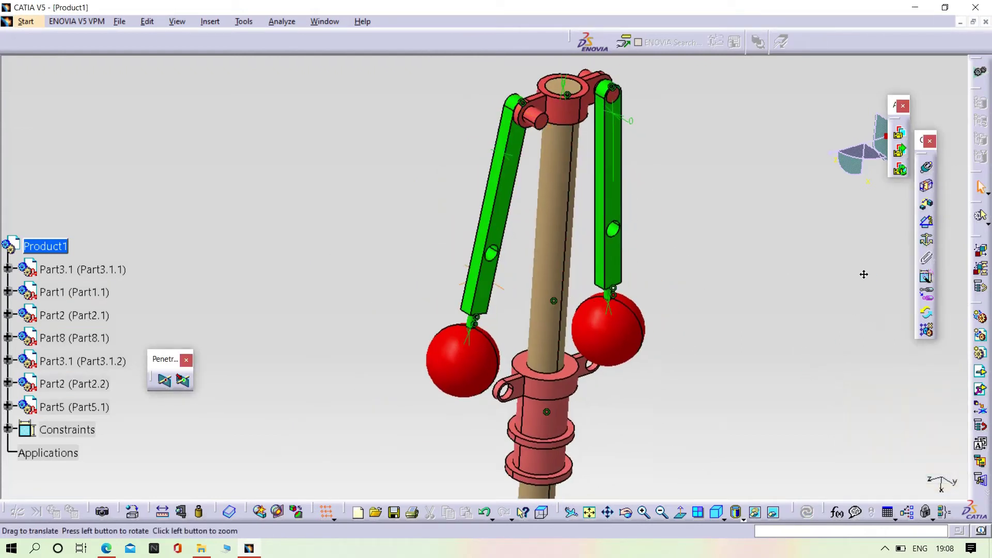
Step: Insert the existing component file "arm 02" into Product1
right_click(58, 252)
mouse_move(122, 458)
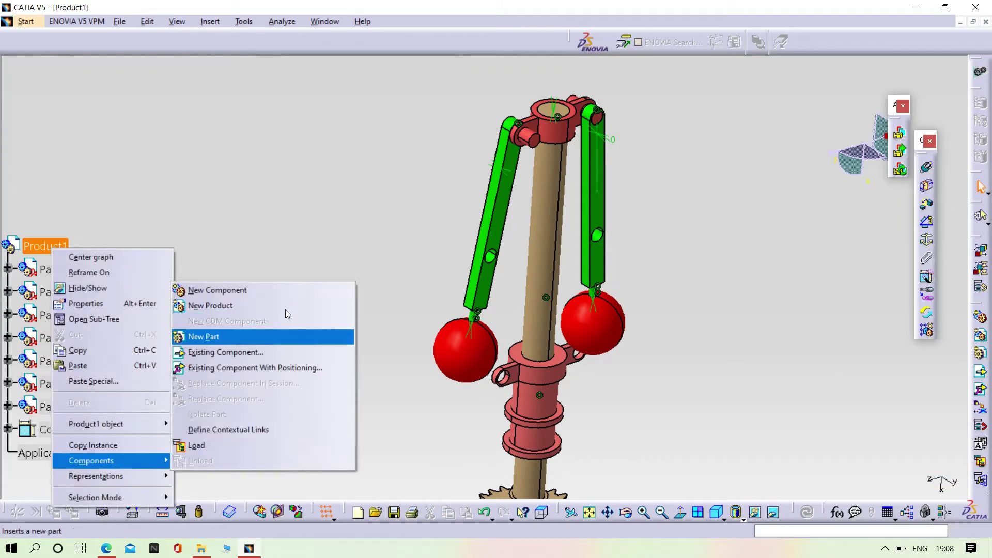
left_click(251, 353)
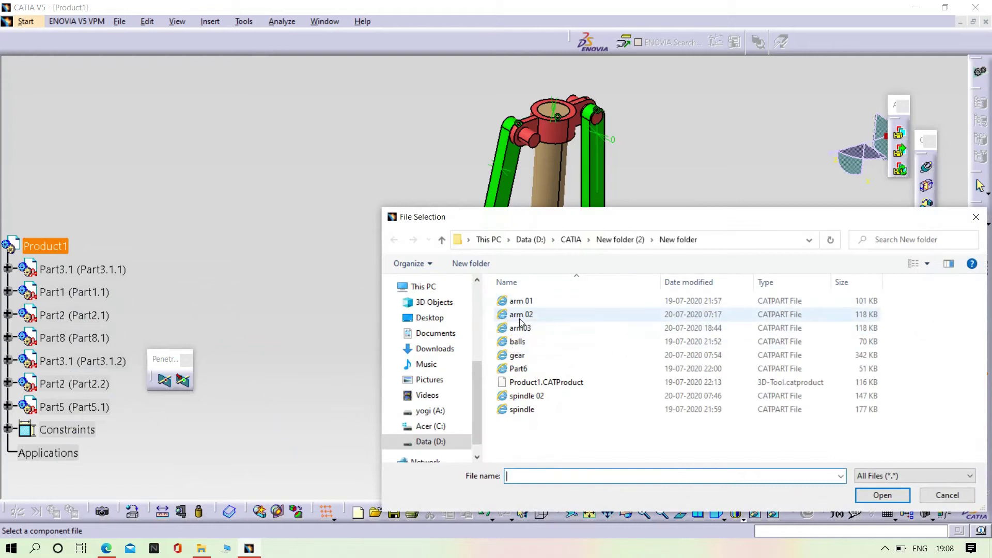
left_click(520, 316)
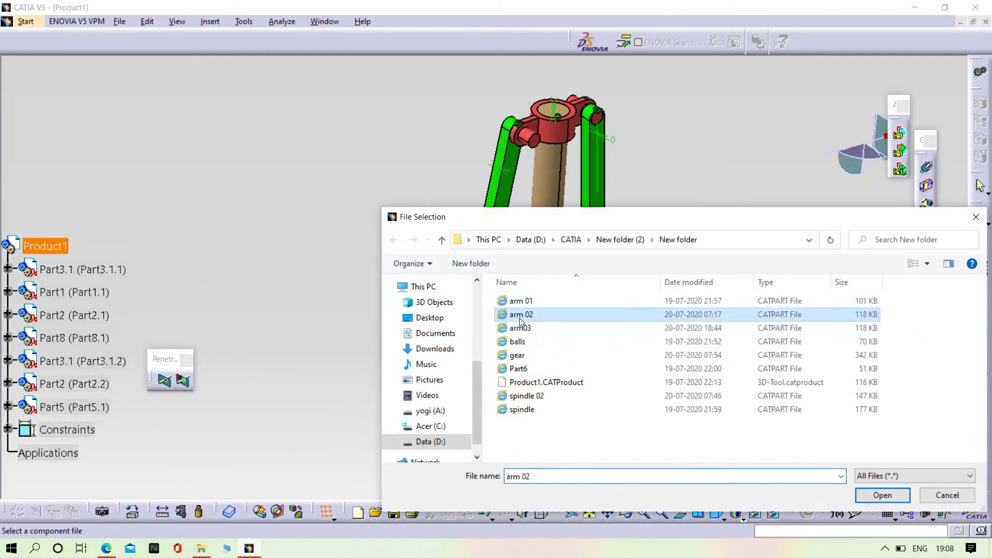
left_click(881, 494)
middle_click_drag(735, 392, 677, 215)
Step: Rotate arm 02 around the Y and X axes until its bar stands upright beside the shaft above the gear
left_click(171, 22)
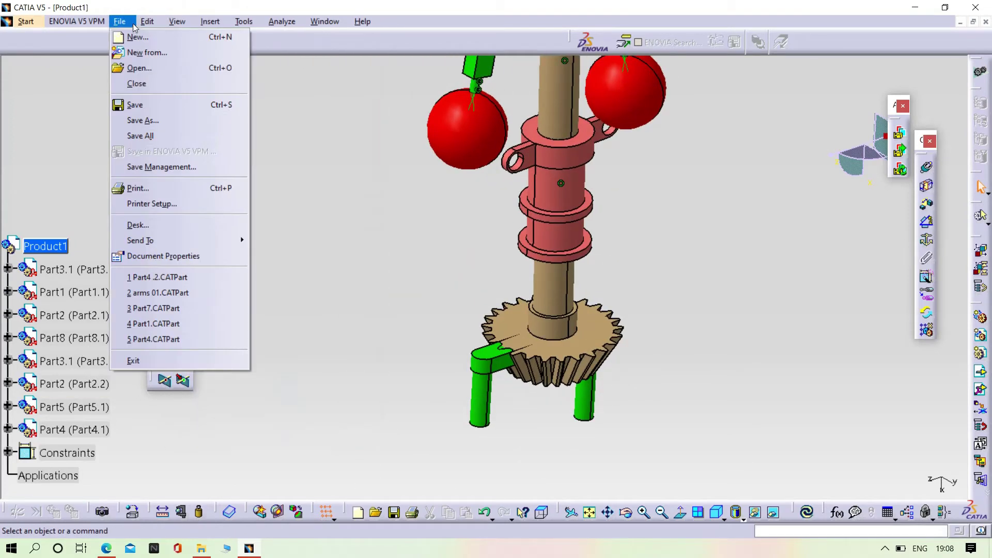
left_click(149, 22)
left_click(147, 24)
mouse_move(199, 173)
left_click(364, 170)
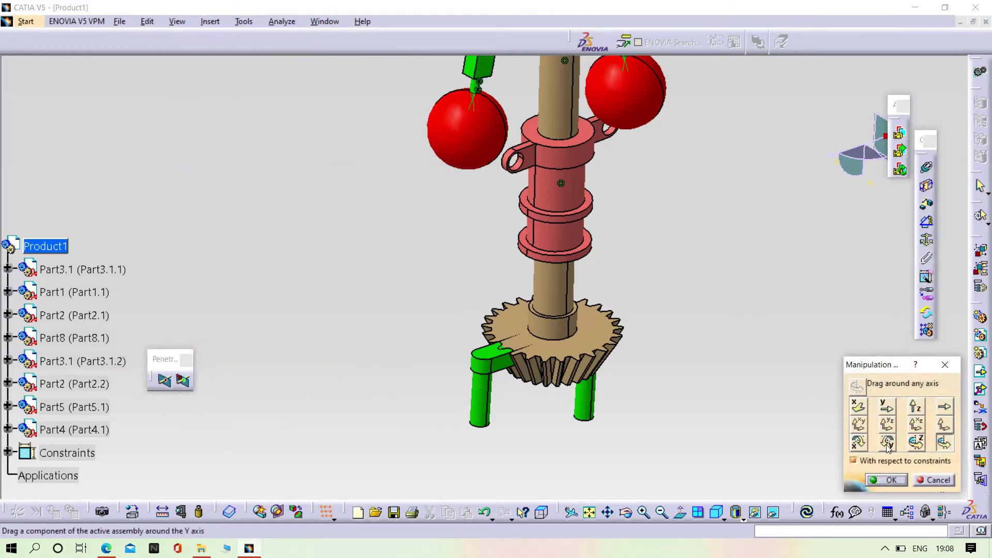
left_click(887, 443)
left_click_drag(583, 402, 350, 237)
left_click(859, 447)
left_click(858, 443)
scroll(660, 246, "up", 1)
middle_click_drag(660, 245, 733, 335)
middle_click_drag(656, 338, 824, 242)
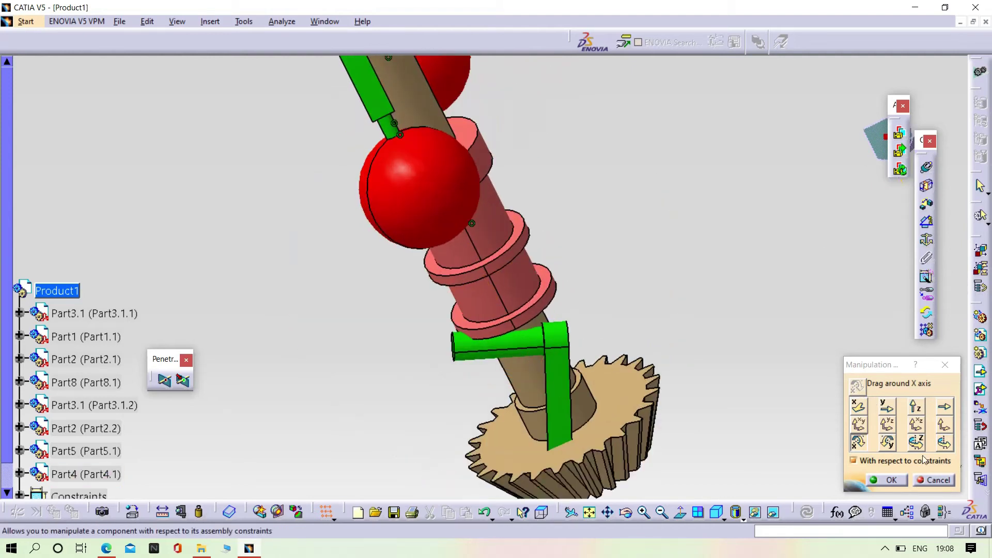
Step: Make the axis of arm 02's pin coincident with the axis of the spindle's lug hole, and update the assembly
left_click(494, 356)
middle_click_drag(622, 228, 613, 426)
left_click(480, 416)
middle_click_drag(559, 414, 456, 318)
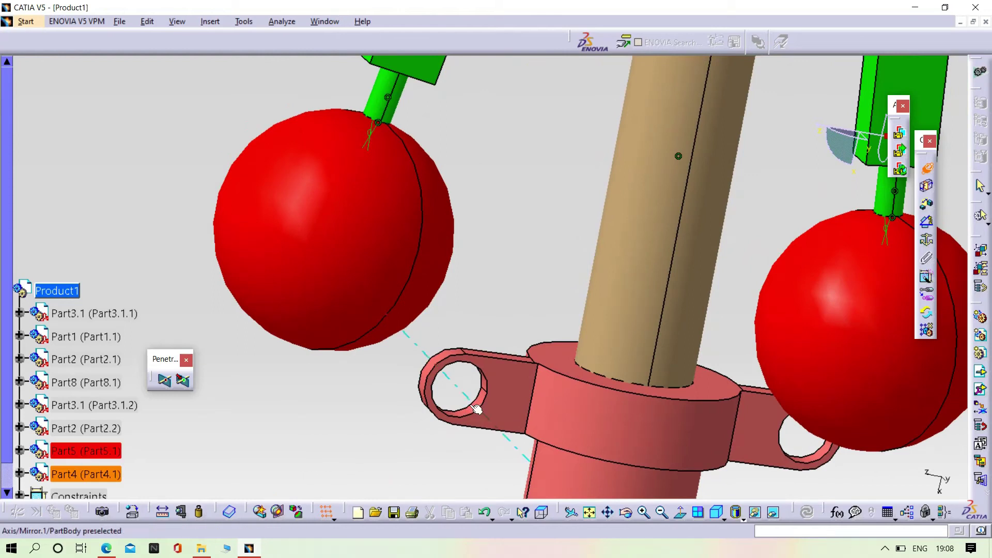
left_click(472, 411)
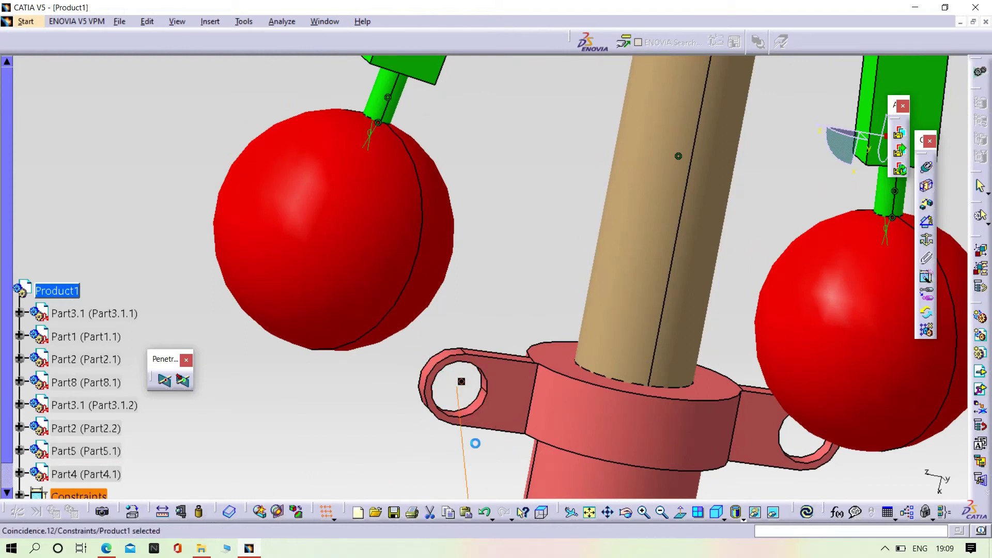
left_click(807, 513)
Step: Swing arm 02 around the axis of its pin in the spindle lug until its bar points upward and away from the shaft
middle_click_drag(416, 327, 410, 380)
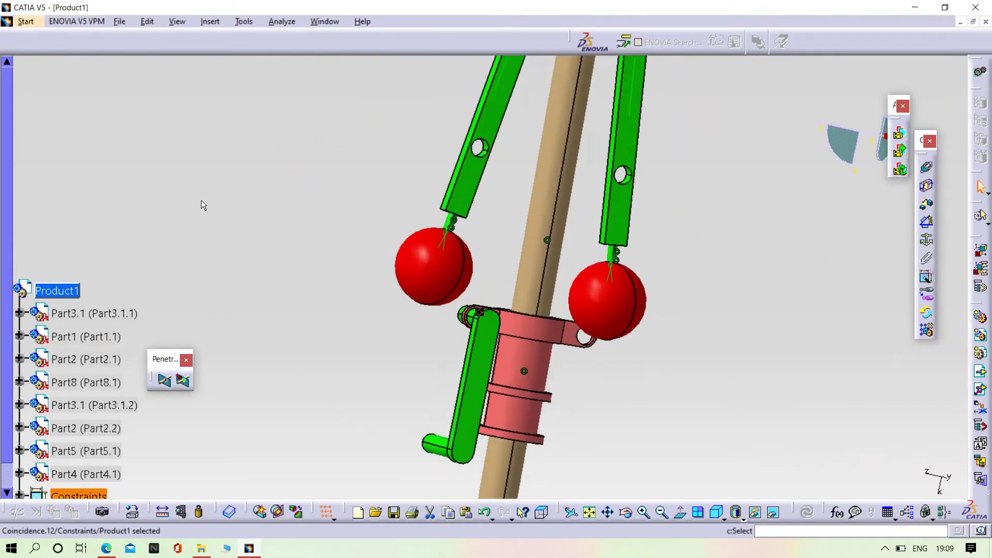
left_click(147, 21)
mouse_move(300, 173)
left_click(381, 175)
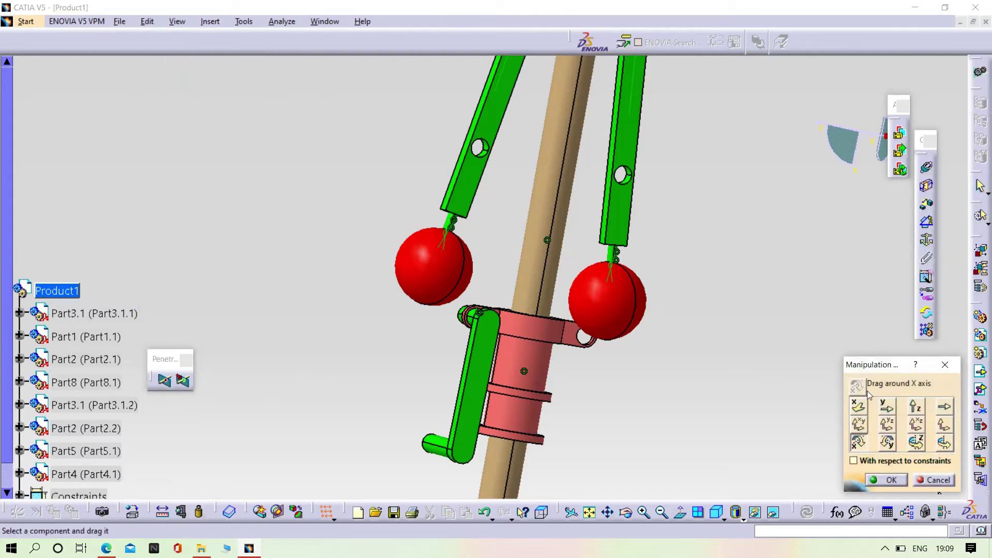
middle_click_drag(493, 351, 609, 335)
left_click_drag(503, 317, 503, 222)
middle_click_drag(661, 344, 458, 293)
left_click(885, 479)
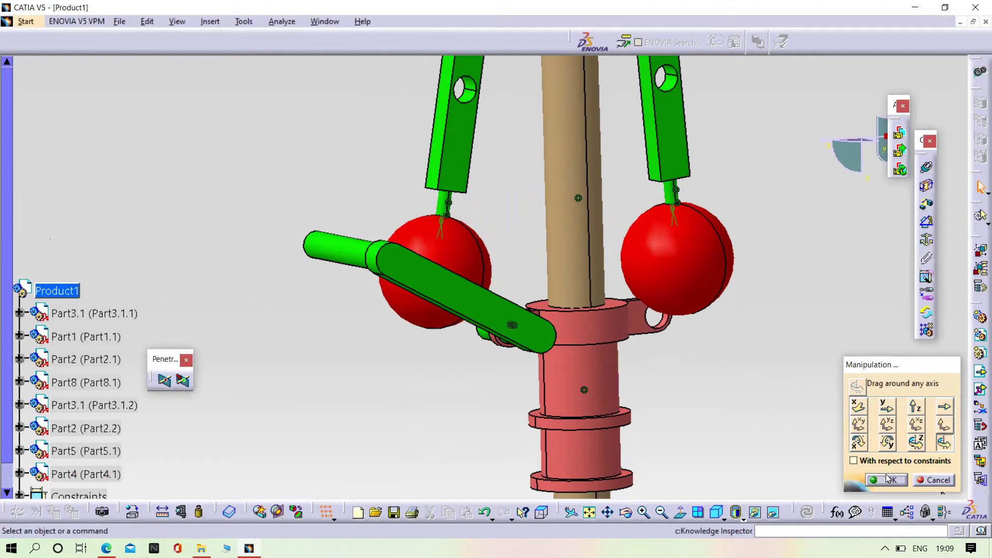
Step: Make the axis of arm 02's free pin coincident with the axis of the ball arm's hole, and update the assembly
left_click(349, 246)
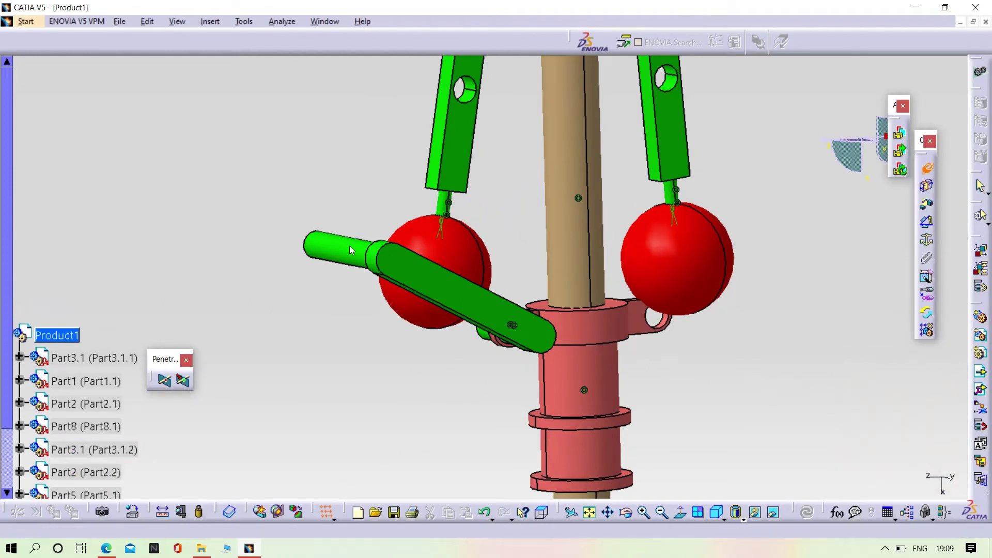
left_click(478, 95)
left_click(808, 512)
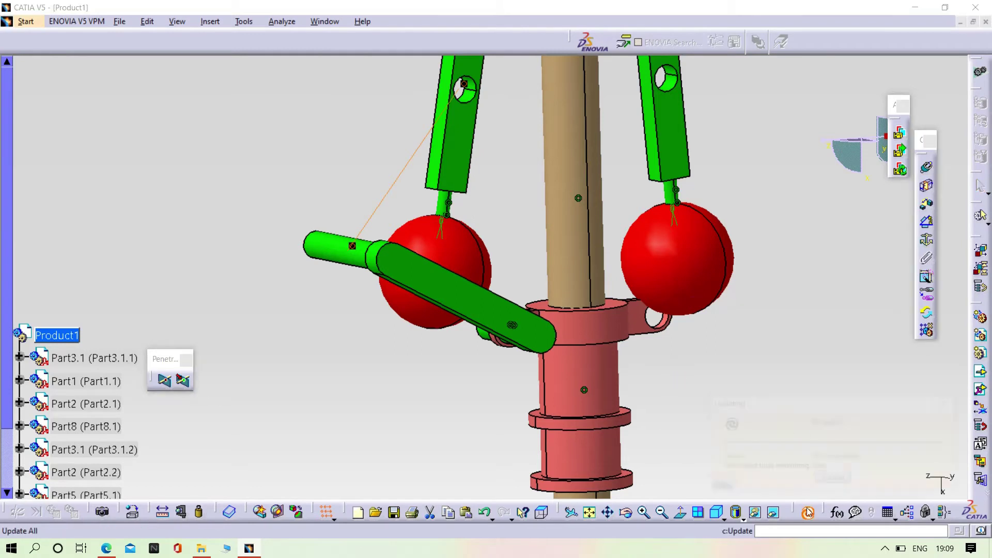
Step: Add an offset constraint of 0 between the end face of arm 02's lower pin and the spindle lug face, and undo its update
middle_click_drag(695, 247, 684, 349, "ctrl")
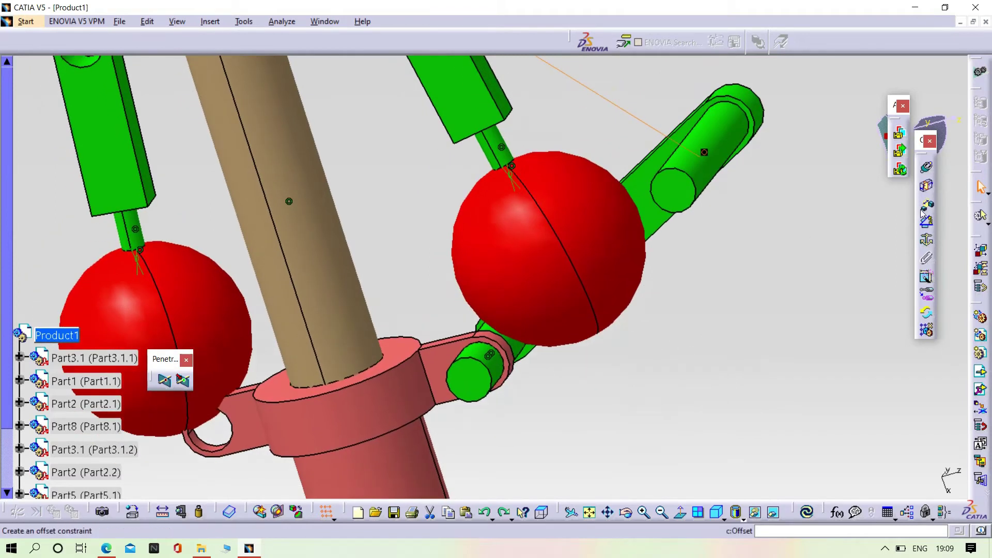
left_click(472, 387)
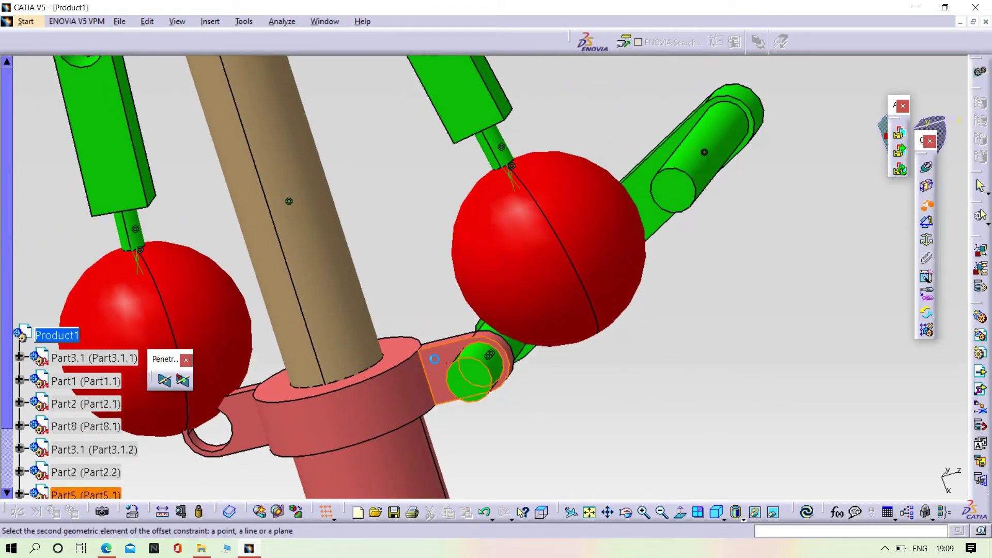
left_click(434, 361)
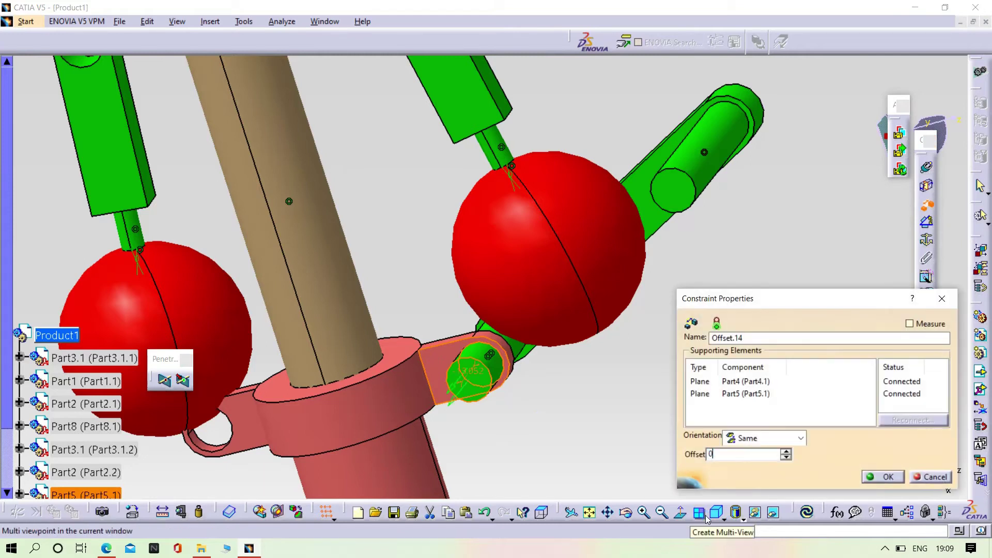
key("Return")
left_click(806, 512)
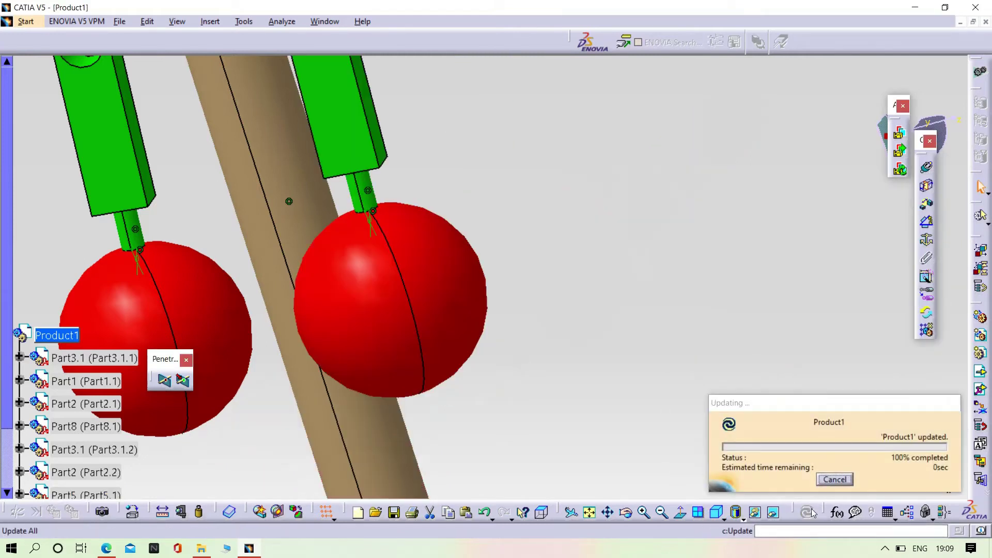
middle_click_drag(477, 122, 598, 329)
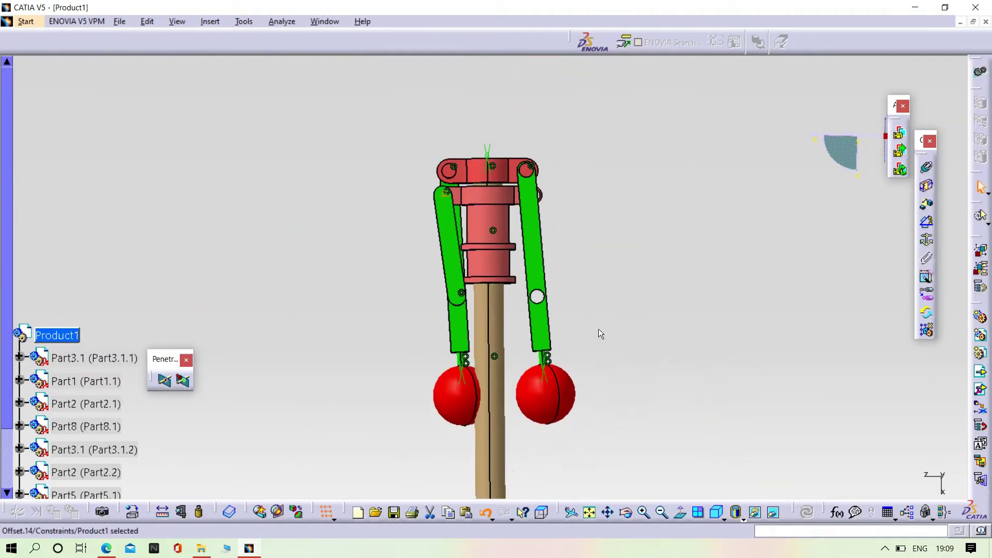
key("ctrl+z")
middle_click_drag(365, 415, 246, 312)
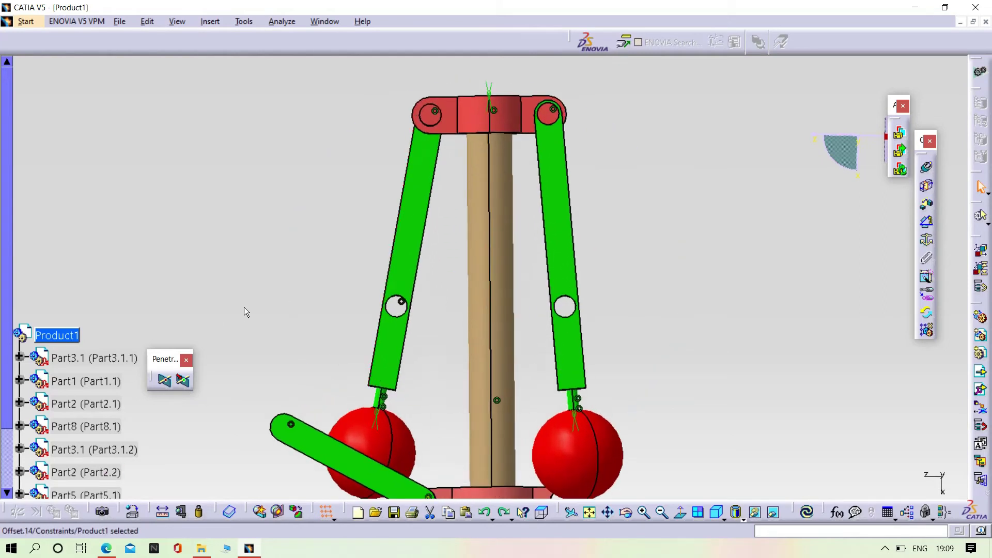
Step: Rotate arm 02 about its lower pin's axis until its bar stands upright with the upper pin near the ball arm
middle_click_drag(309, 315, 355, 223)
middle_click_drag(271, 277, 362, 228)
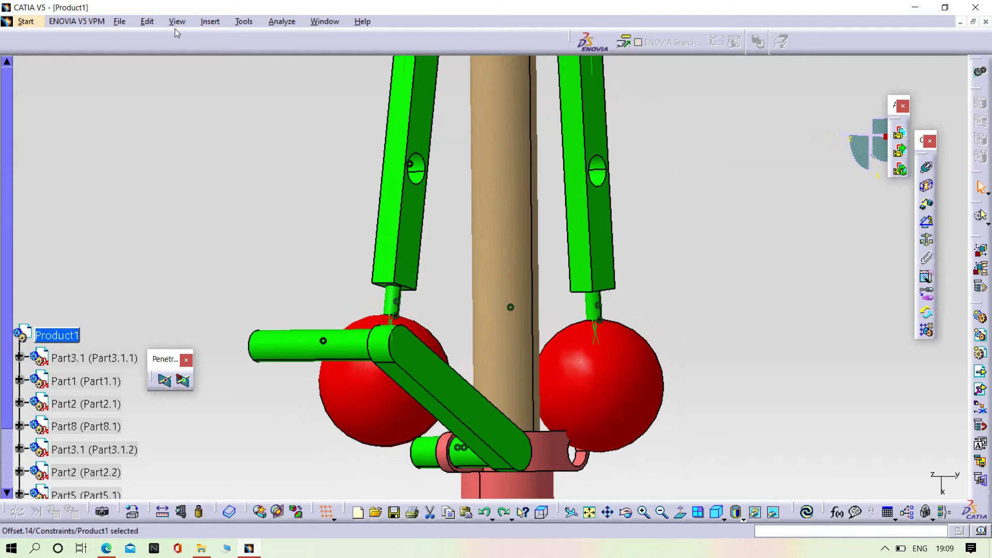
left_click(147, 21)
mouse_move(170, 171)
left_click(336, 173)
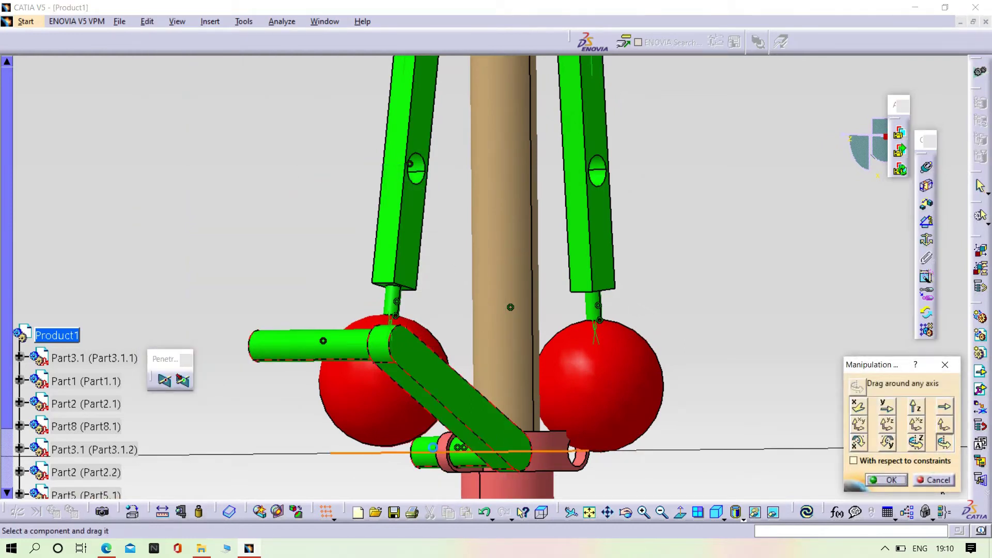
left_click_drag(424, 386, 492, 259)
middle_click_drag(672, 337, 722, 253)
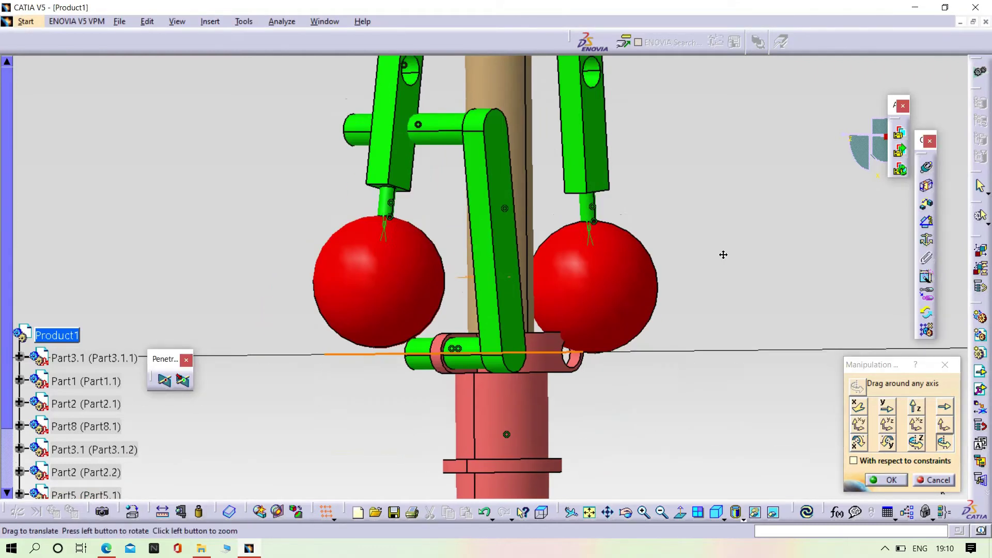
left_click(878, 480)
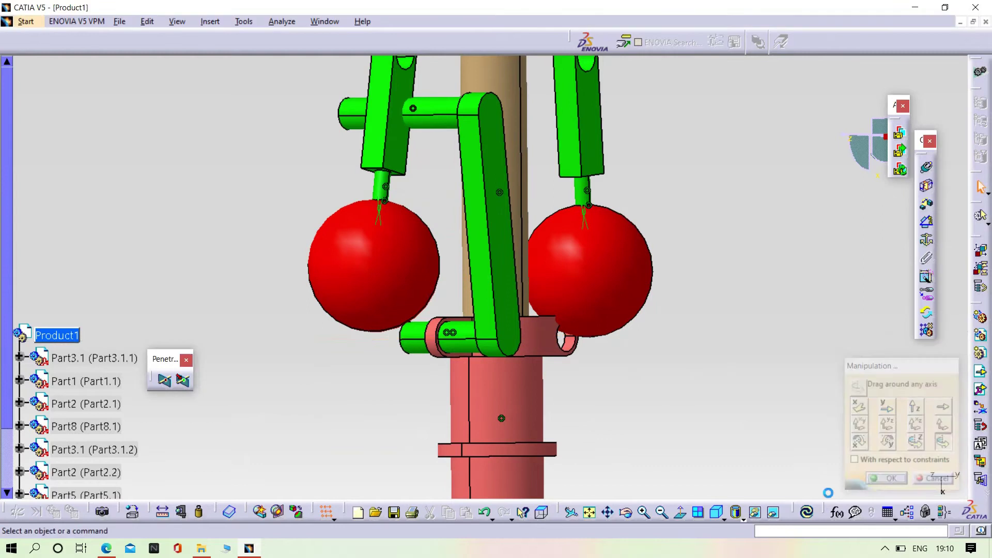
Step: Try updating the assembly with arm 02 in its new position, and undo that update
left_click(807, 512)
middle_click_drag(724, 304, 538, 234)
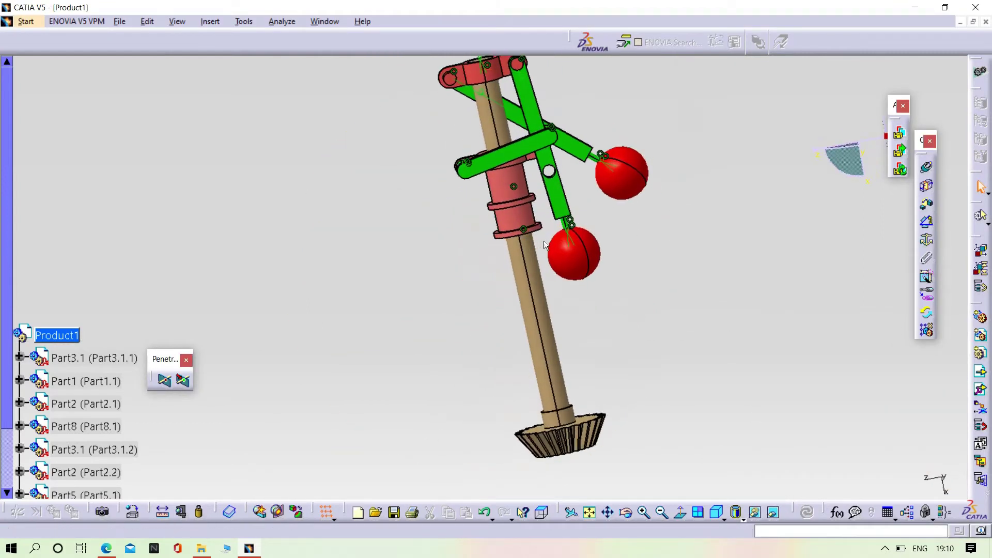
key("ctrl+z")
Step: Slide the spindle a short distance up the shaft toward the collar, and update the assembly
middle_click_drag(593, 283, 612, 273)
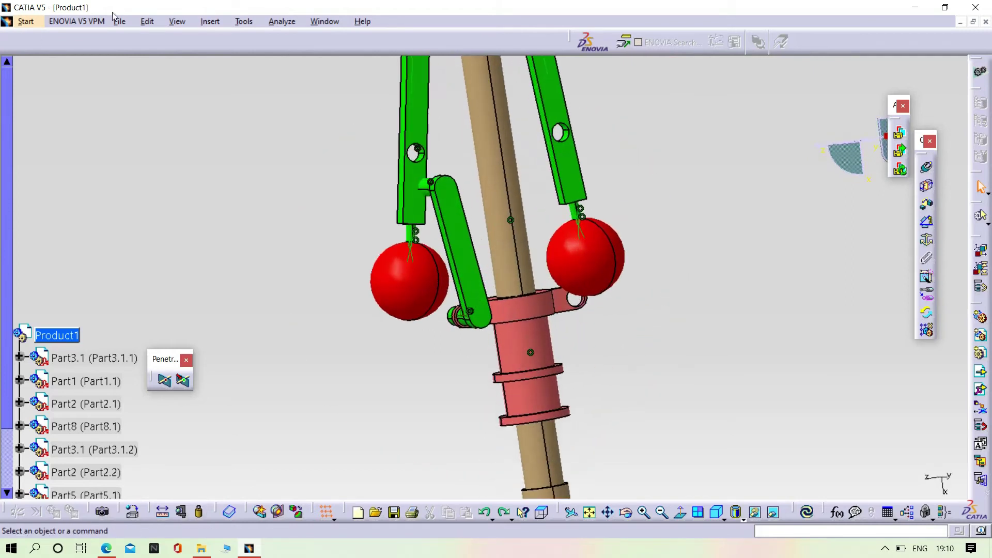
left_click(148, 22)
mouse_move(181, 169)
left_click(320, 171)
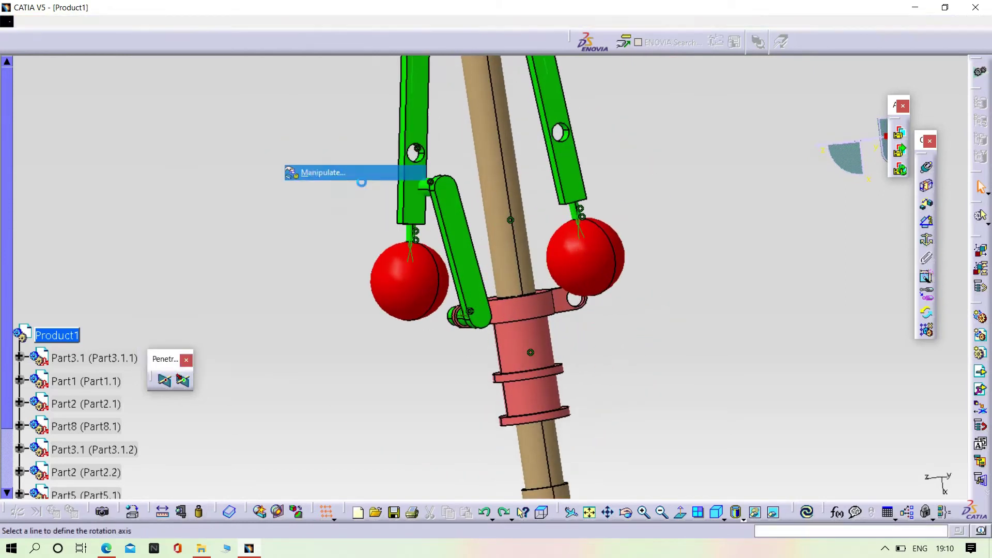
mouse_move(516, 323)
left_mouse_down()
mouse_move(511, 350)
mouse_move(506, 307)
left_mouse_up()
left_click(886, 482)
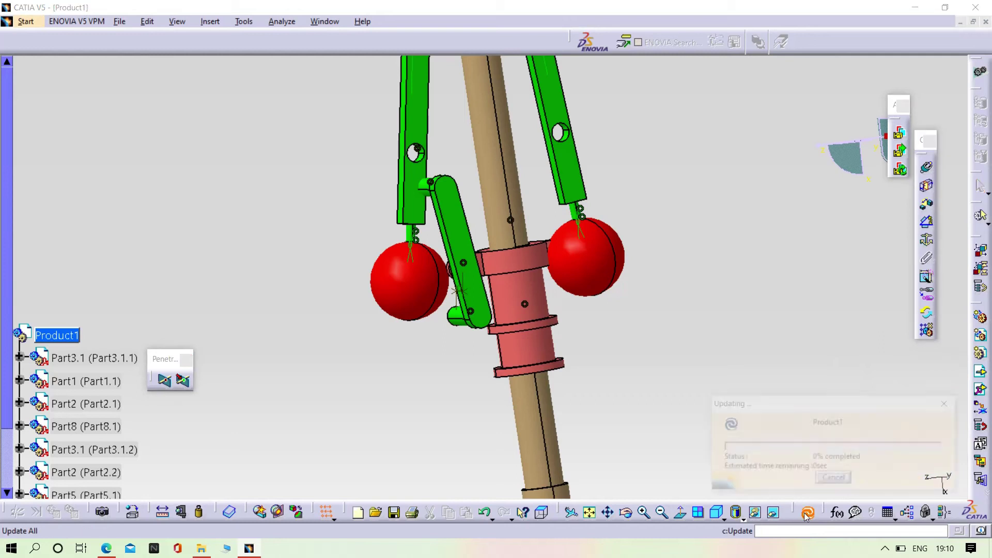
middle_click_drag(730, 363, 694, 425)
middle_click_drag(380, 415, 501, 176)
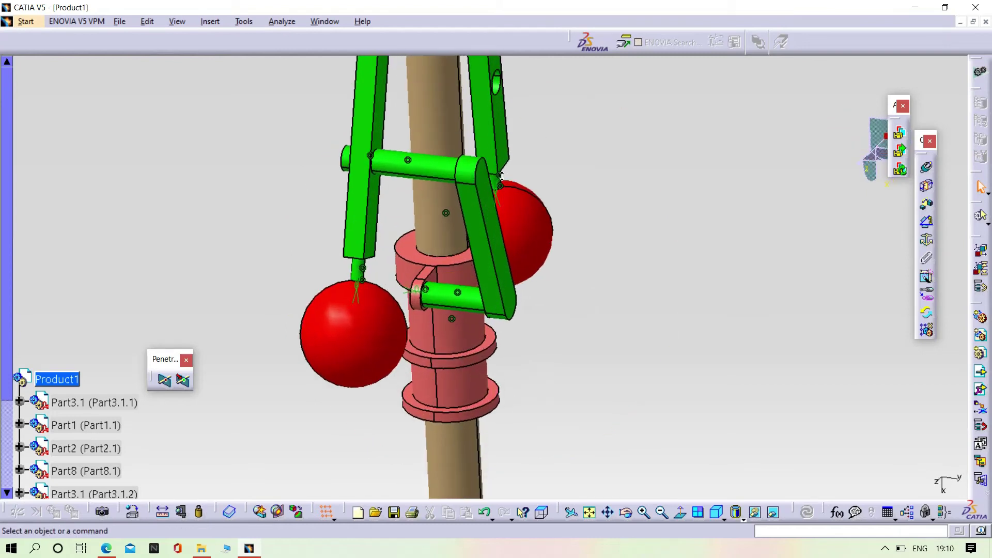
middle_click_drag(494, 228, 573, 251)
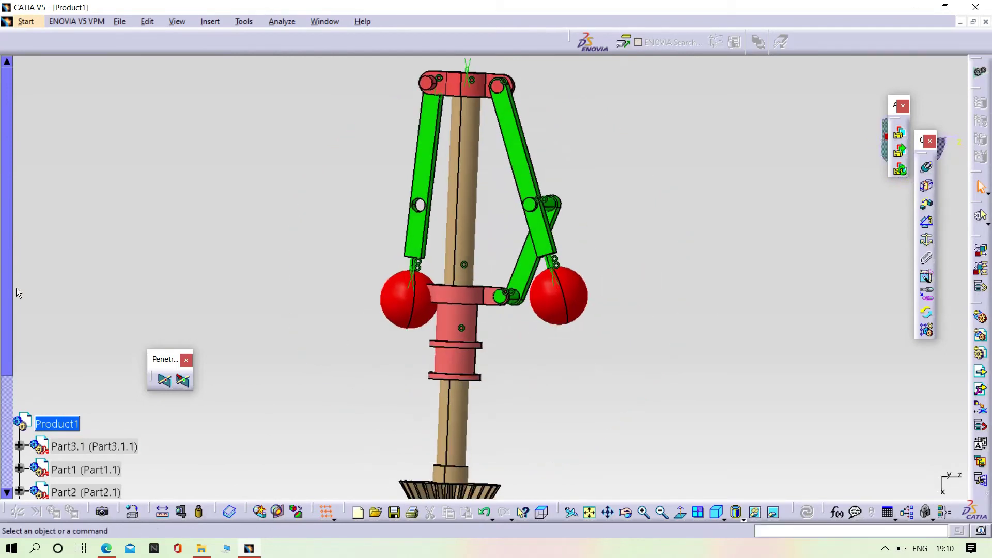
Step: Delete arm 02's constraints Coincidence.12, Coincidence.13 and Offset.14 from the assembly
scroll(48, 321, "down", 3)
left_click(21, 282)
scroll(78, 320, "down", 3)
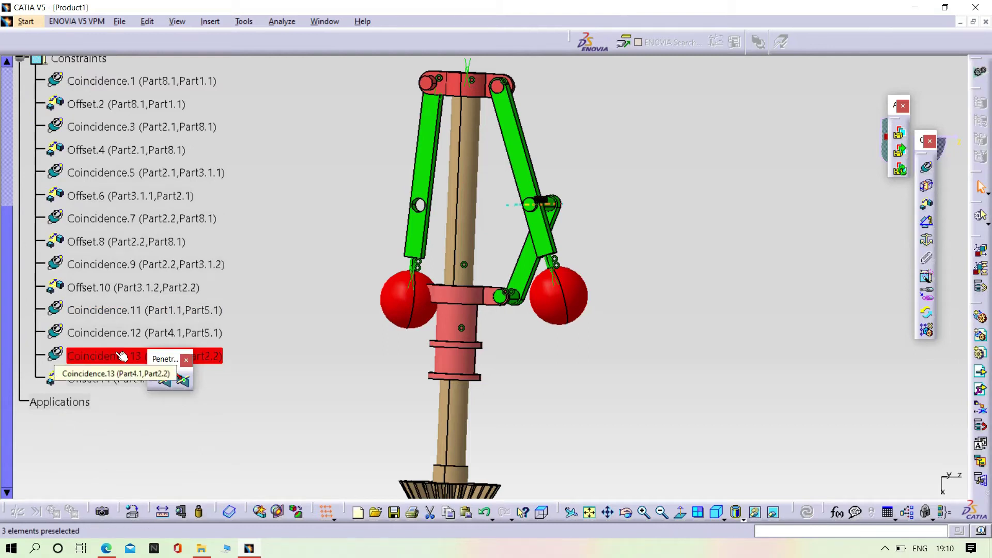
key("Delete")
key("Delete")
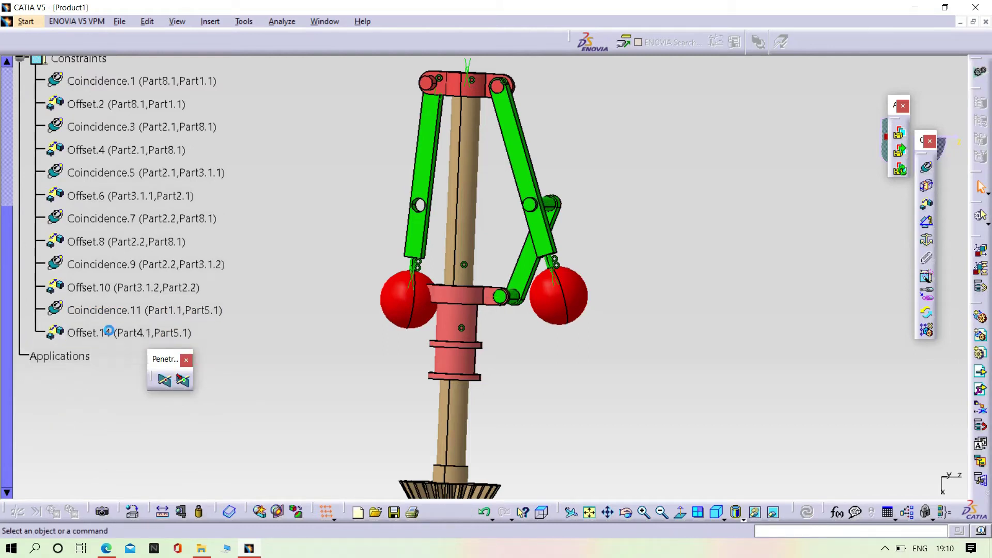
left_click(102, 335)
key("Delete")
Step: Turn arm 02 around the X axis and place it on the other side of the shaft with its pins facing the opposite way
middle_click_drag(574, 382, 323, 270)
left_click(150, 21)
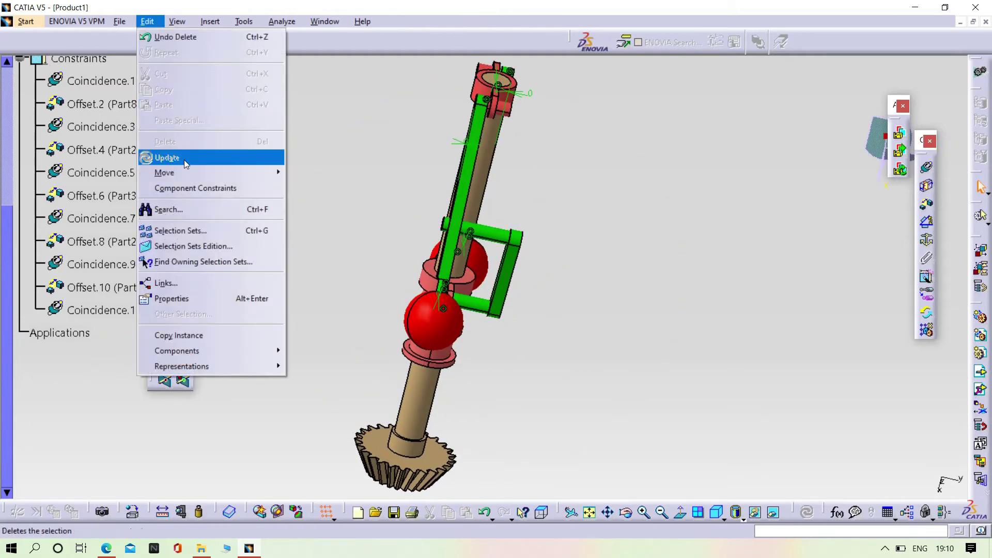
mouse_move(200, 173)
left_click(347, 172)
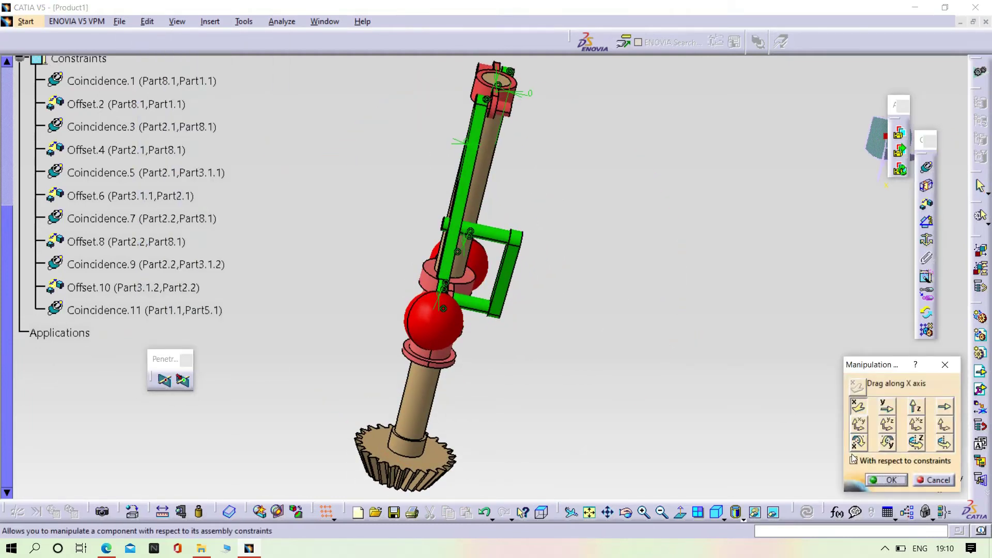
left_click_drag(510, 275, 457, 210)
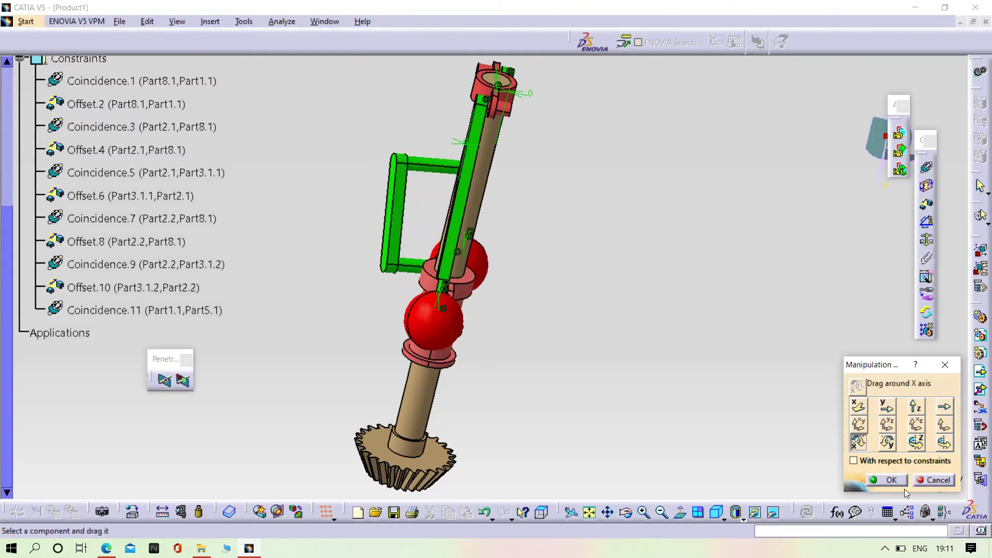
left_click(870, 478)
middle_click_drag(222, 289, 774, 183)
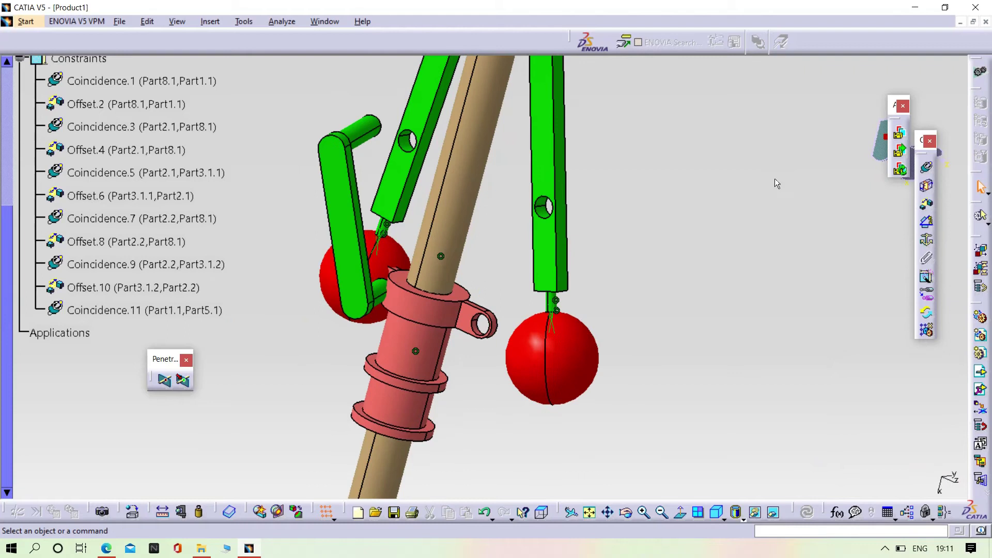
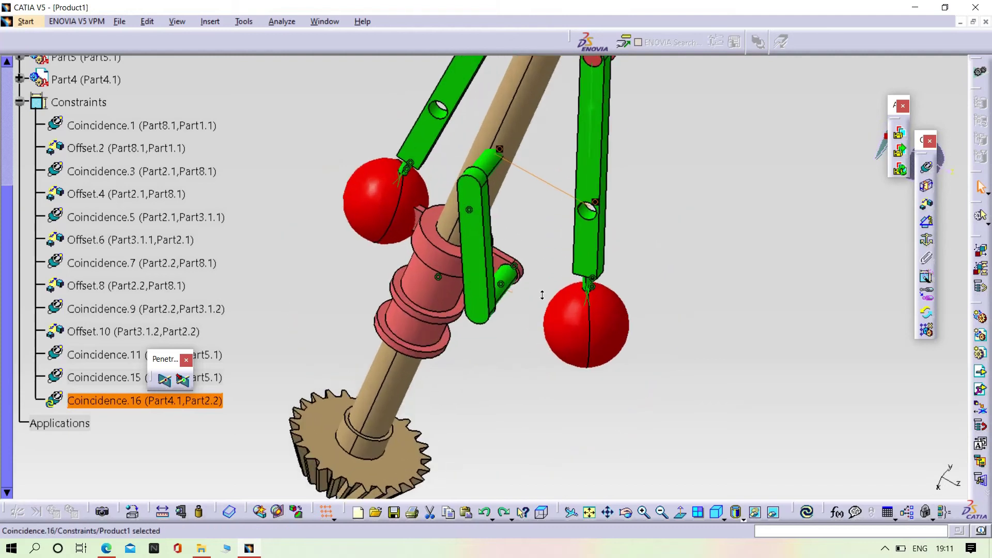
Step: Swing arm 02 around its lower pin's axis until its upper pin meets the ball arm's hole, and update the assembly
left_click(143, 24)
mouse_move(199, 170)
left_click(351, 170)
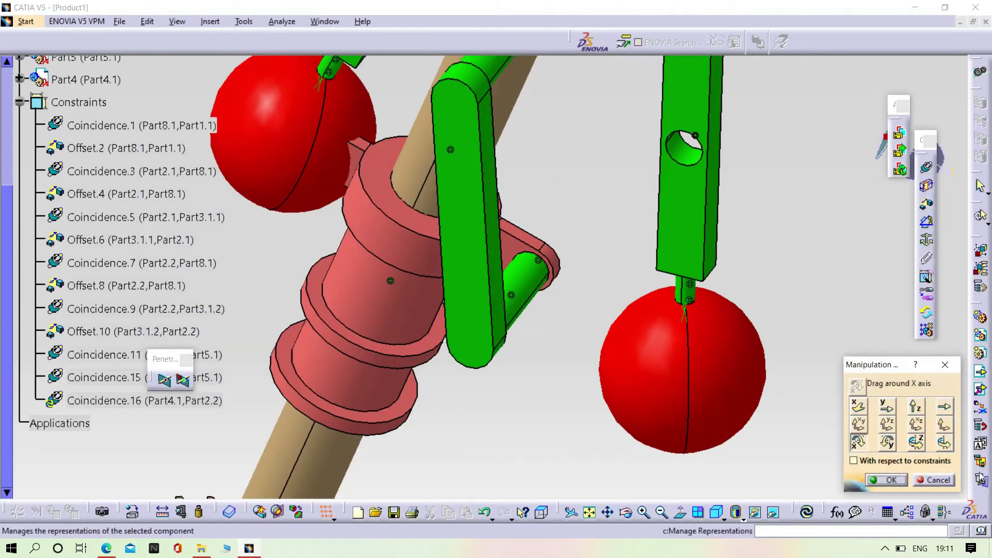
left_click(518, 292)
left_click_drag(460, 182, 594, 238)
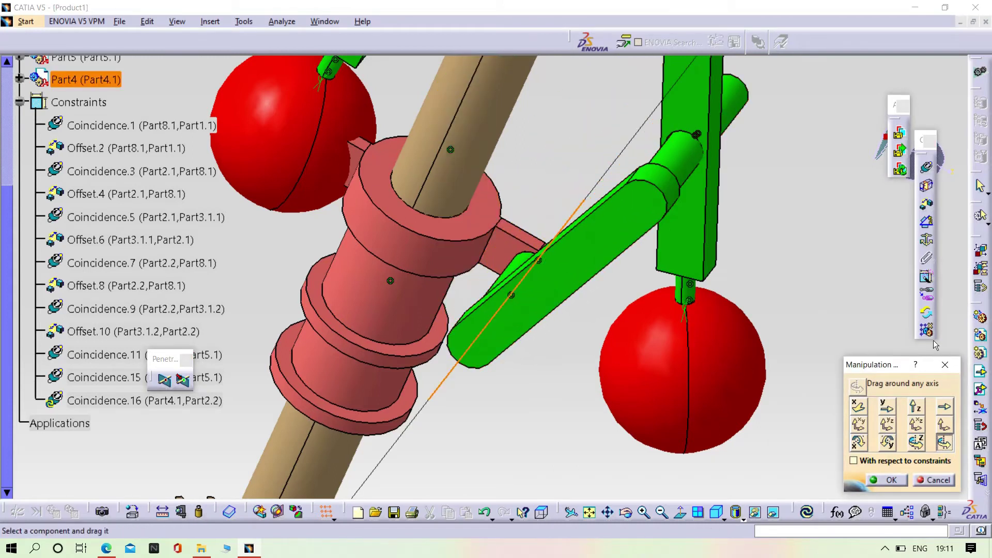
left_click(888, 479)
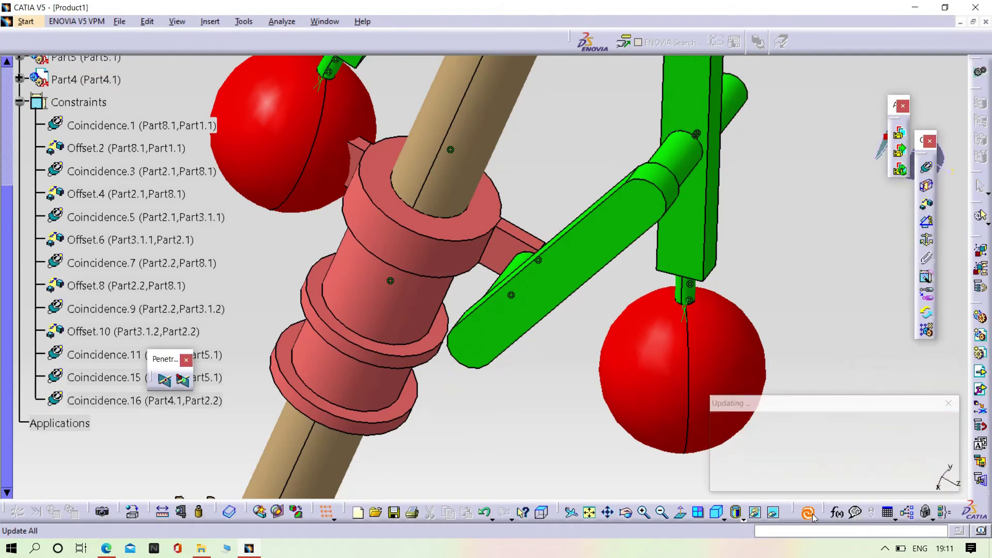
middle_click_drag(805, 237, 659, 319)
middle_click_drag(480, 305, 571, 220)
middle_click_drag(571, 129, 551, 335)
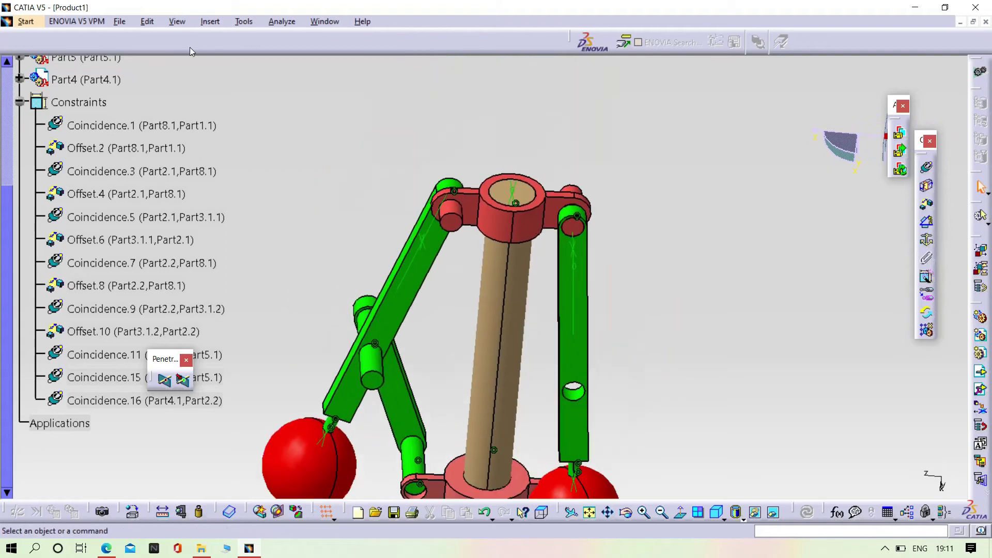
Step: Swing the ball arm that has no arm 02 link outward around its collar pin axis, and update the assembly
left_click(148, 21)
mouse_move(261, 172)
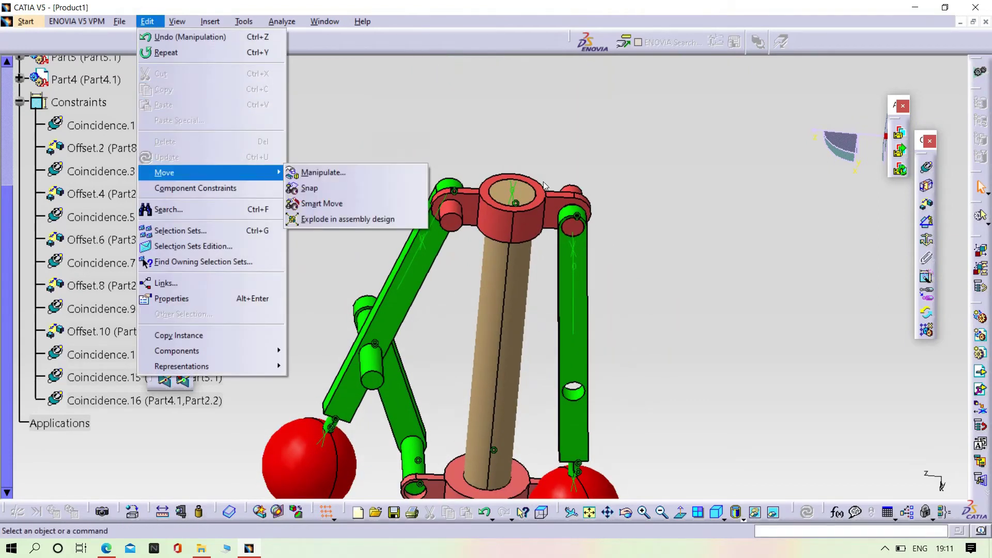
left_click(328, 172)
middle_click_drag(649, 184, 394, 288)
left_click(426, 301)
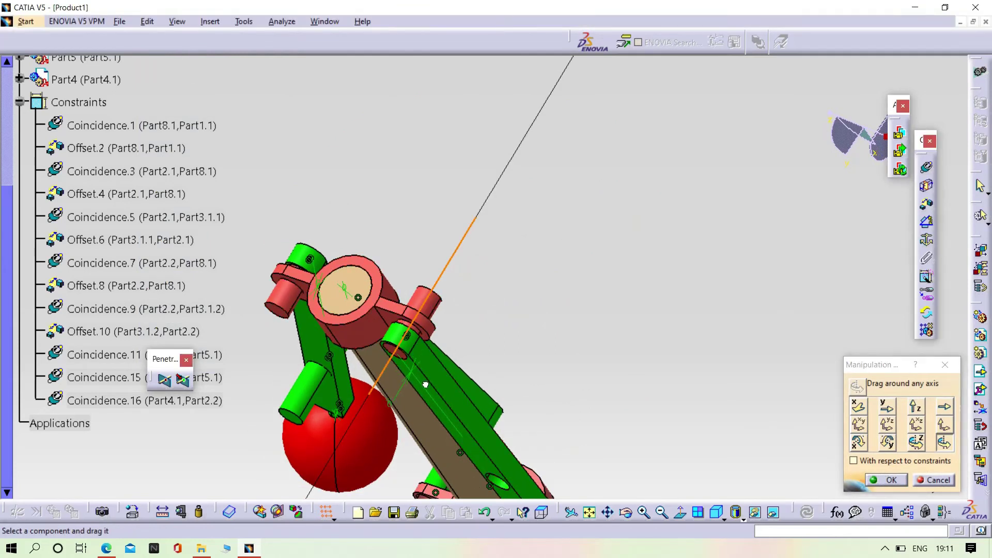
left_click_drag(435, 390, 481, 365)
middle_click_drag(480, 365, 500, 307)
left_click_drag(505, 303, 483, 358)
middle_click_drag(602, 303, 600, 283)
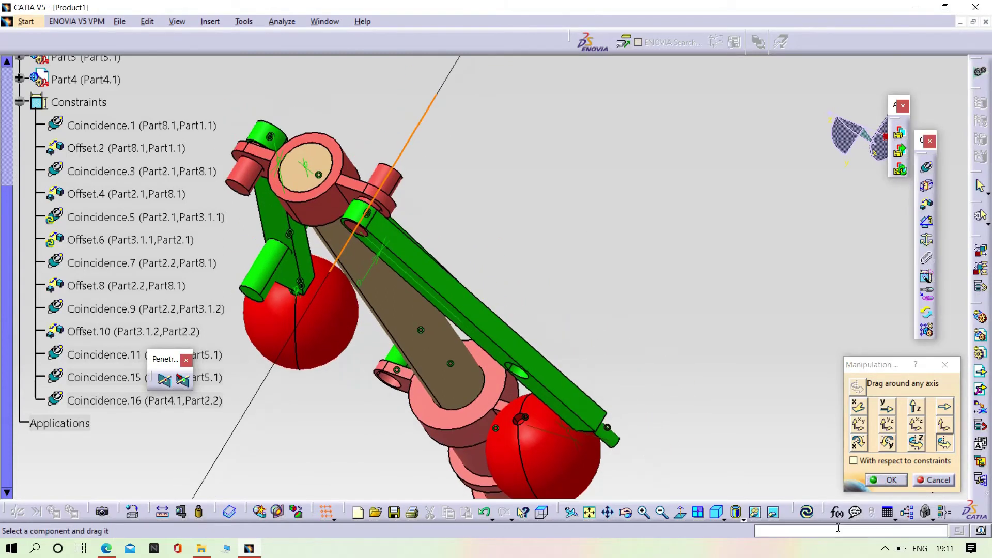
left_click(889, 480)
left_click(806, 514)
middle_click_drag(687, 346, 279, 300)
Step: Insert a second arm 02 part into Product1 as an existing component
scroll(72, 90, "up", 2)
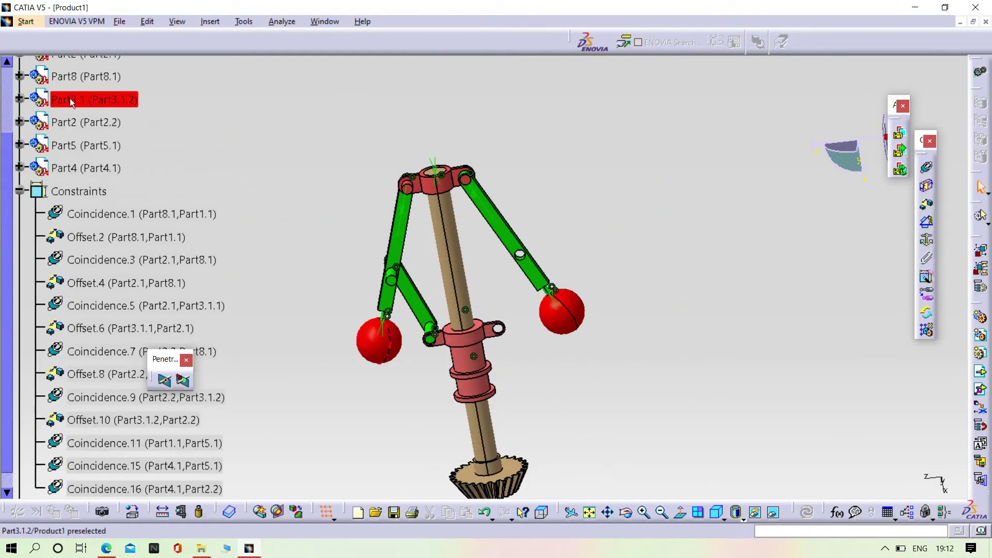
scroll(66, 129, "up", 3)
right_click(56, 120)
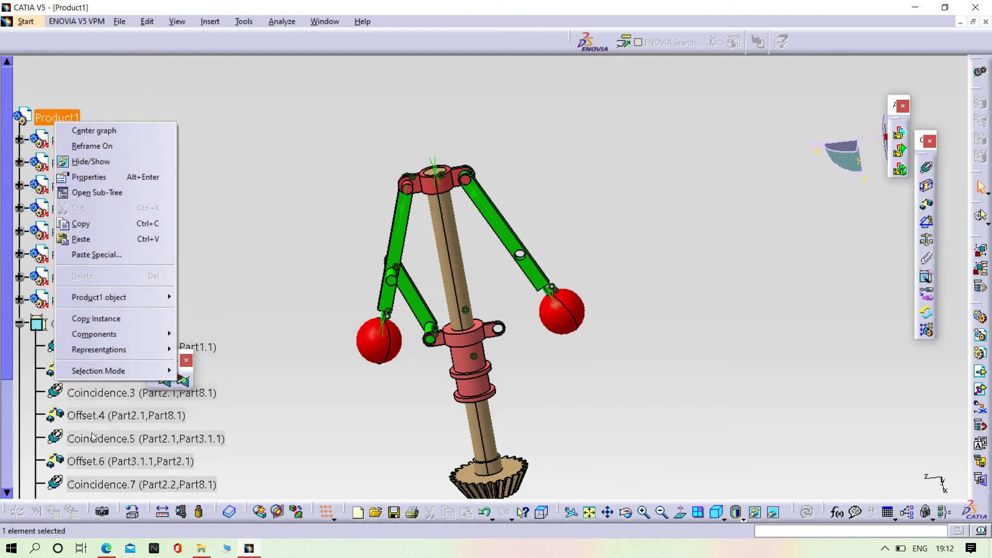
mouse_move(94, 334)
left_click(236, 396)
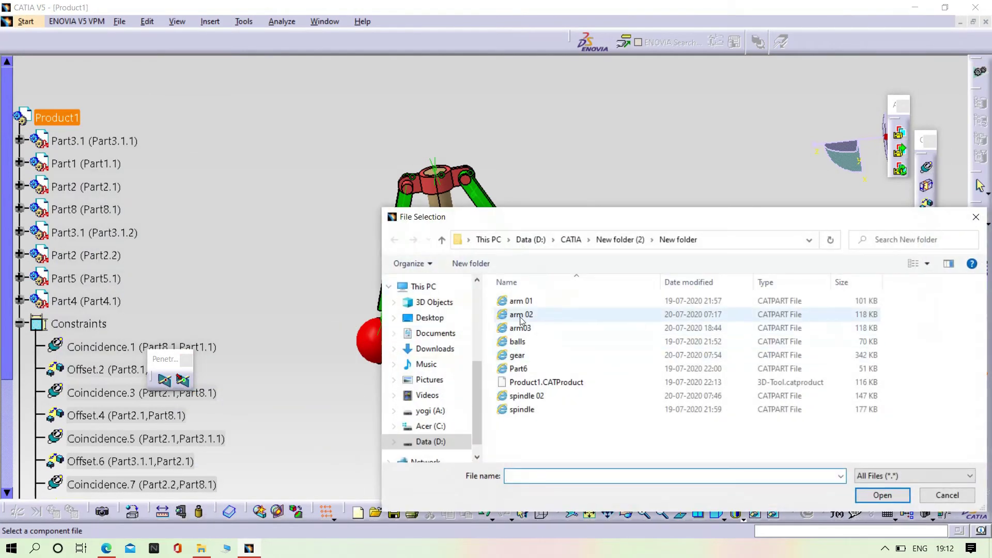
left_click(521, 314)
left_click(882, 495)
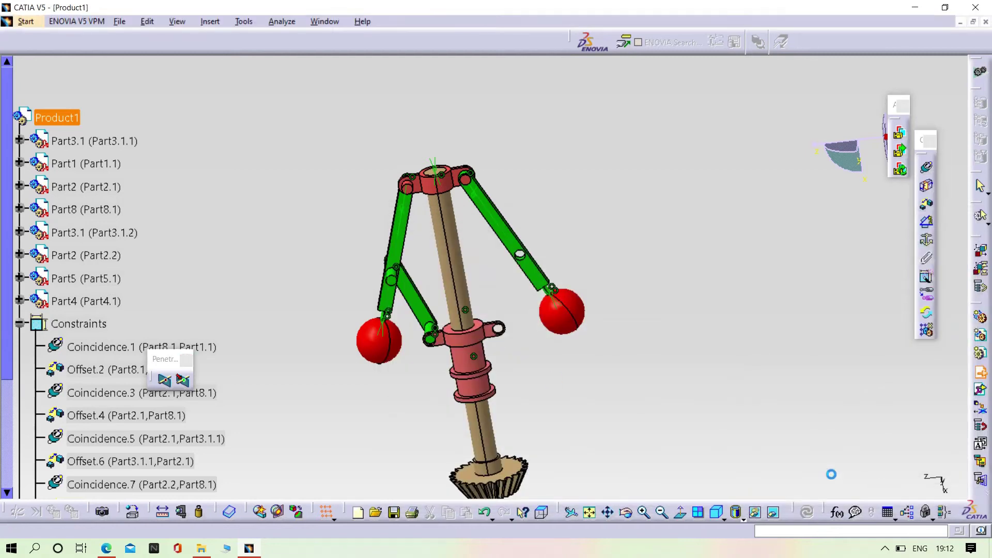
middle_click_drag(570, 336, 766, 407)
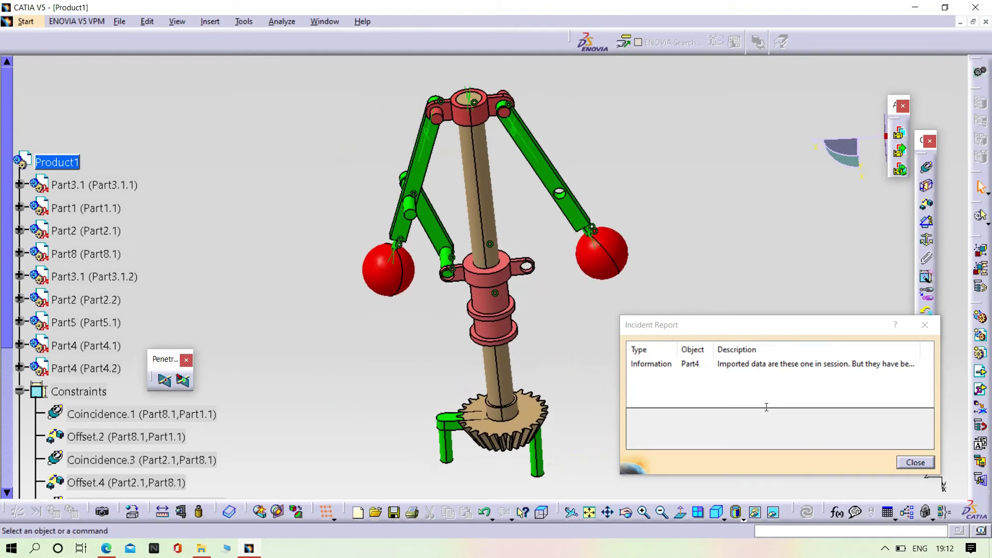
left_click(915, 462)
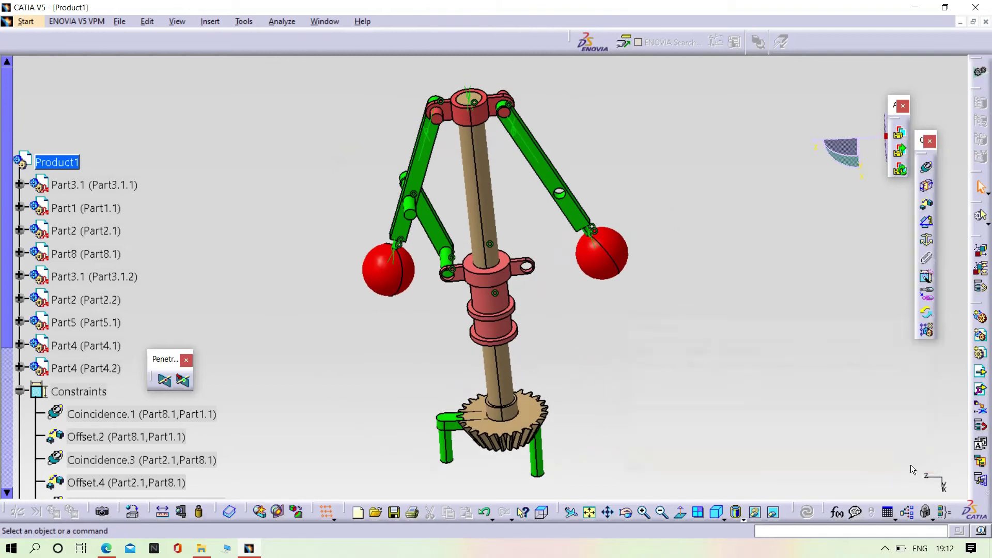
Step: Rotate the new arm 02 around the Y axis and the X axis until it stands upright beside the shaft
left_click(148, 22)
mouse_move(206, 171)
left_click(369, 171)
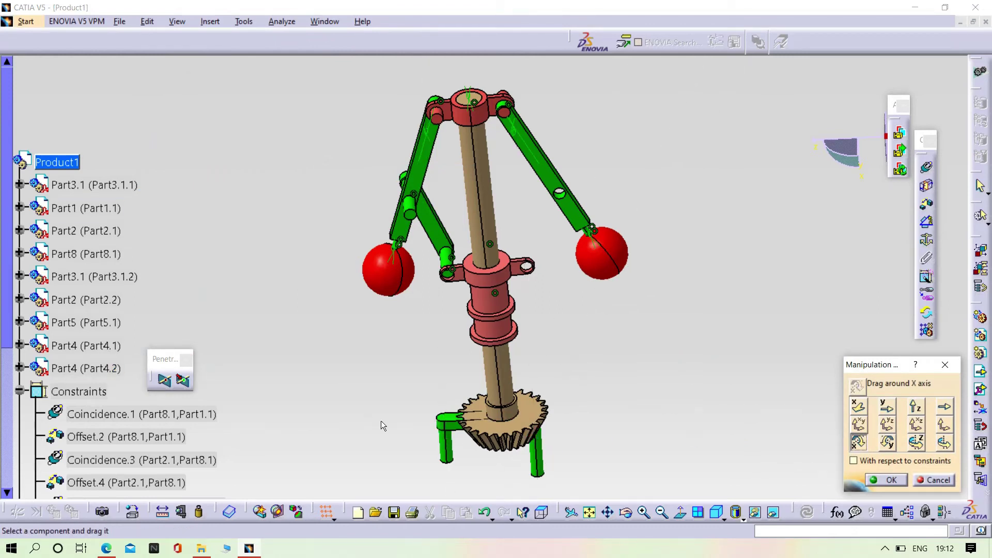
left_click_drag(460, 431, 430, 397)
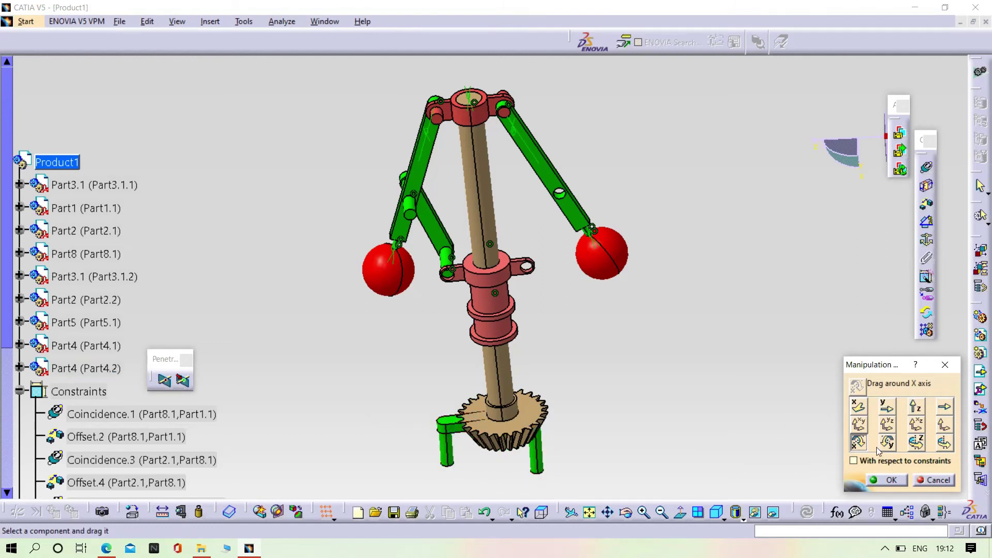
left_click_drag(456, 424, 579, 449)
left_click_drag(598, 483, 509, 458)
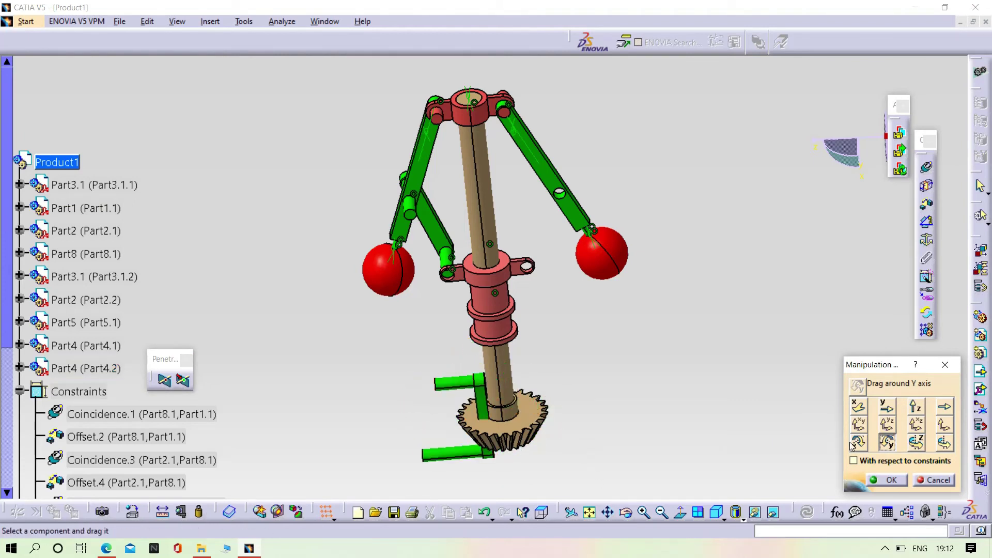
left_click_drag(467, 387, 515, 371)
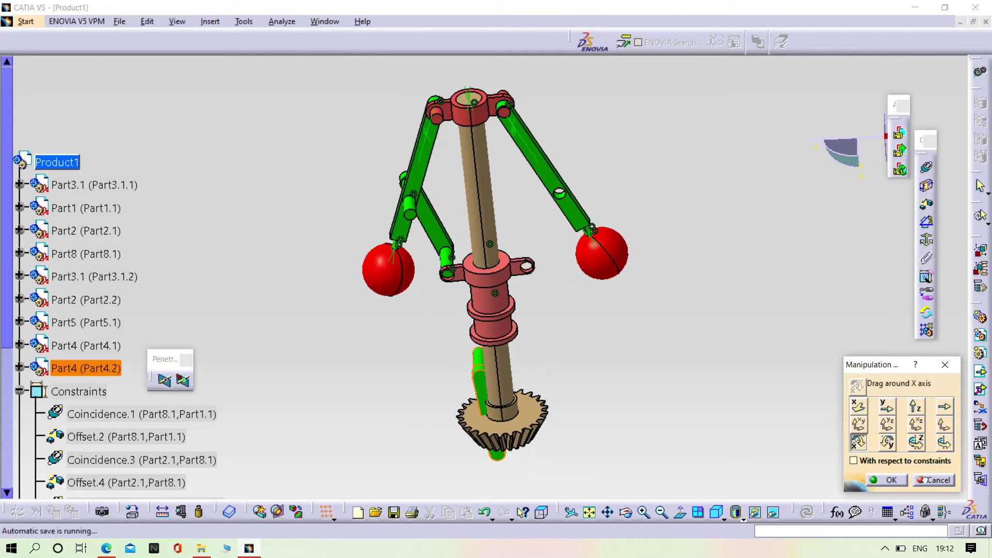
Step: Move the new arm 02 along the X axis up the shaft until its upper pin sits beside the spindle's lower flanges
left_click(858, 406)
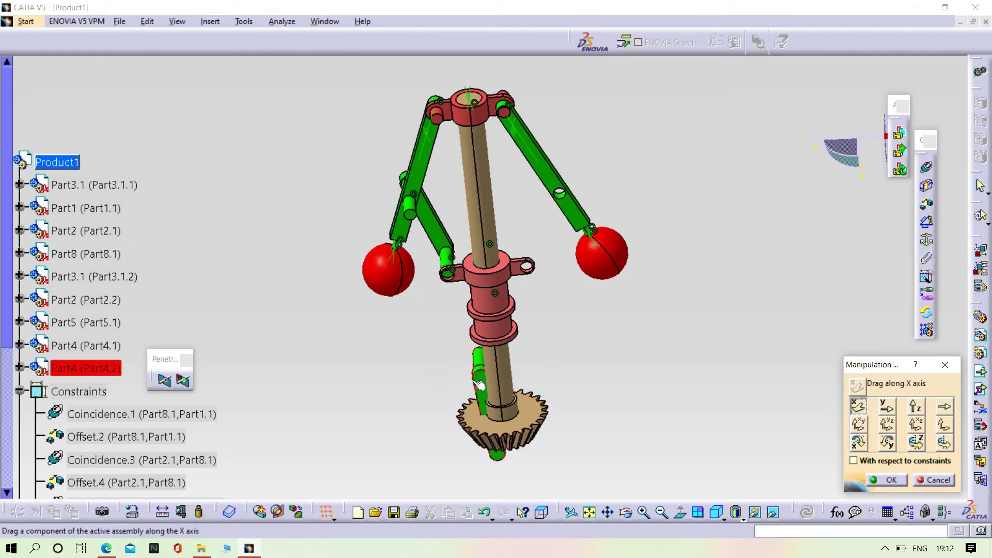
left_click_drag(478, 385, 469, 278)
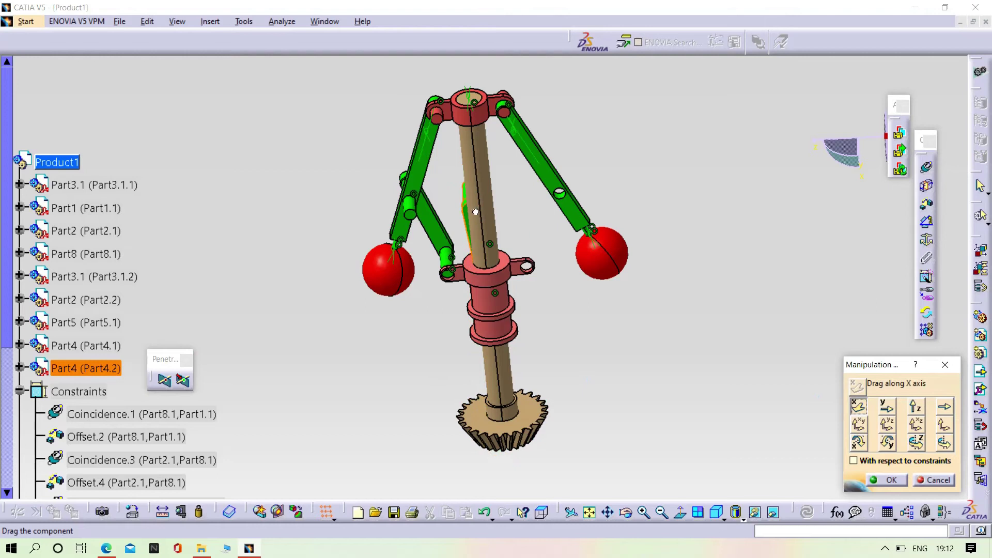
middle_click_drag(566, 316, 538, 445)
middle_click_drag(388, 389, 390, 360)
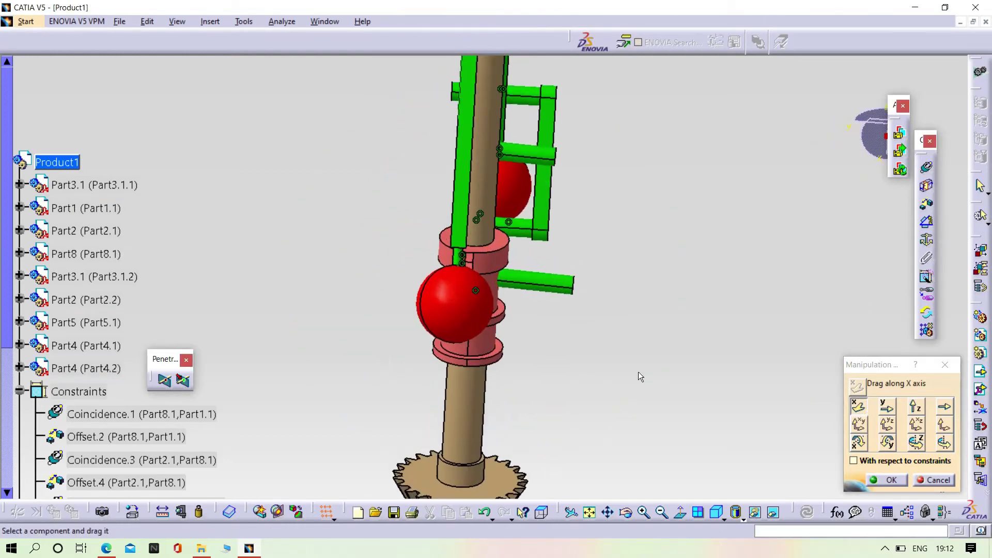
left_click_drag(552, 290, 551, 403)
middle_click_drag(367, 367, 697, 361)
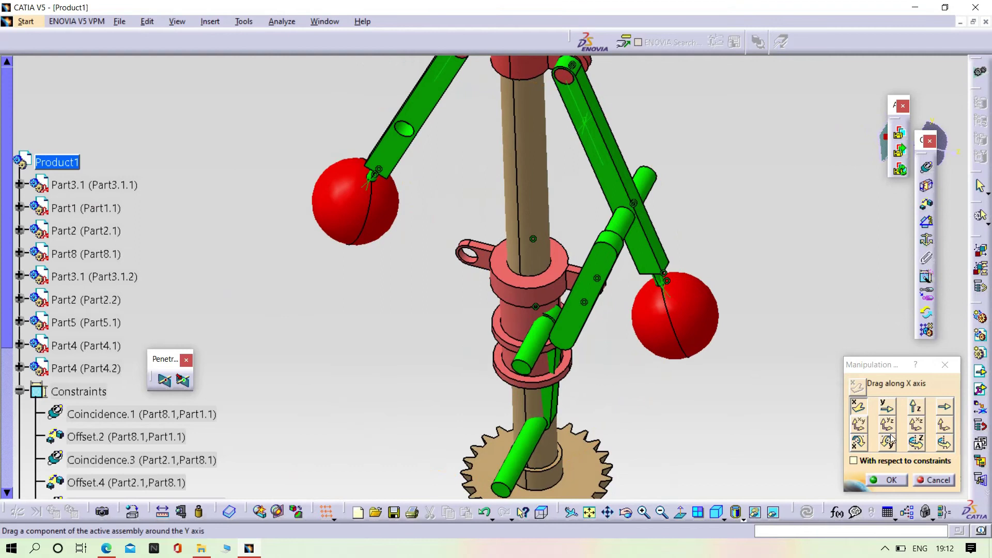
left_click(884, 481)
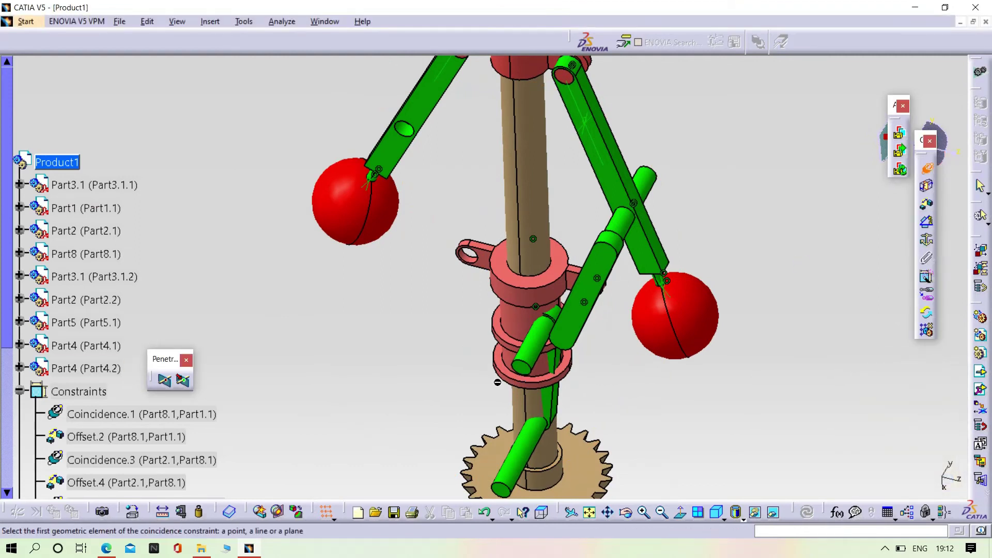
Step: Make the new arm 02's upper pin axis coincident with the hole axis of the spindle's free lug, and update the assembly
left_click(537, 358)
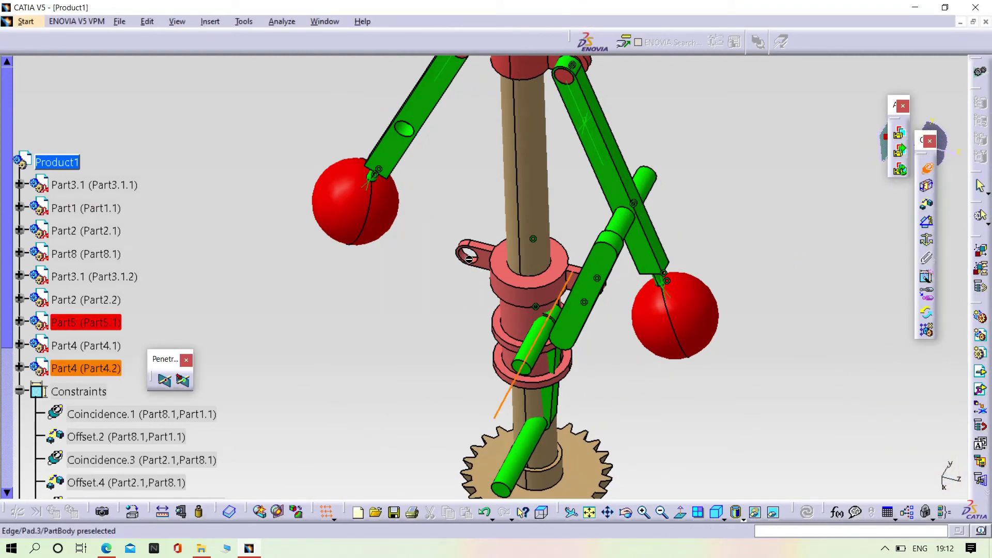
middle_click_drag(453, 277, 453, 113)
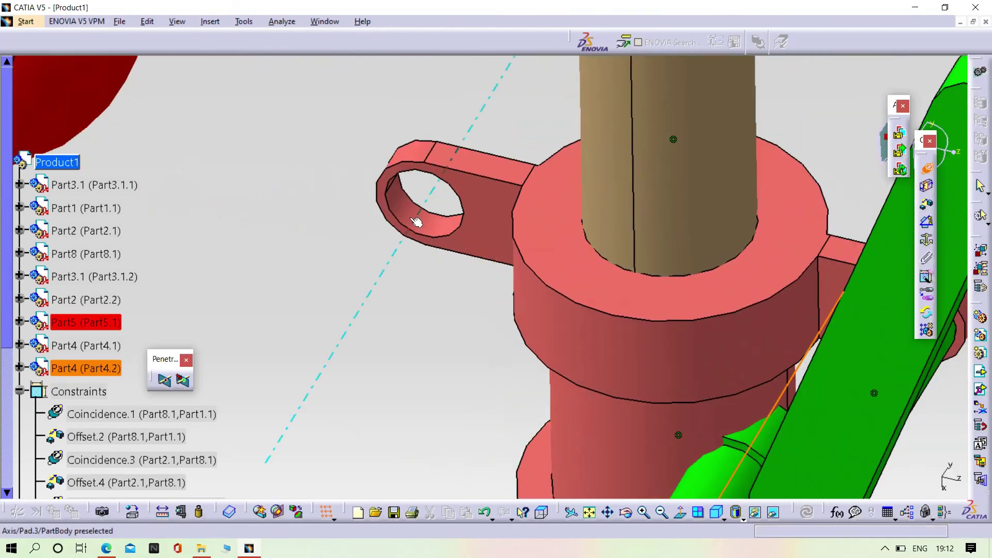
left_click(415, 226)
left_click(808, 513)
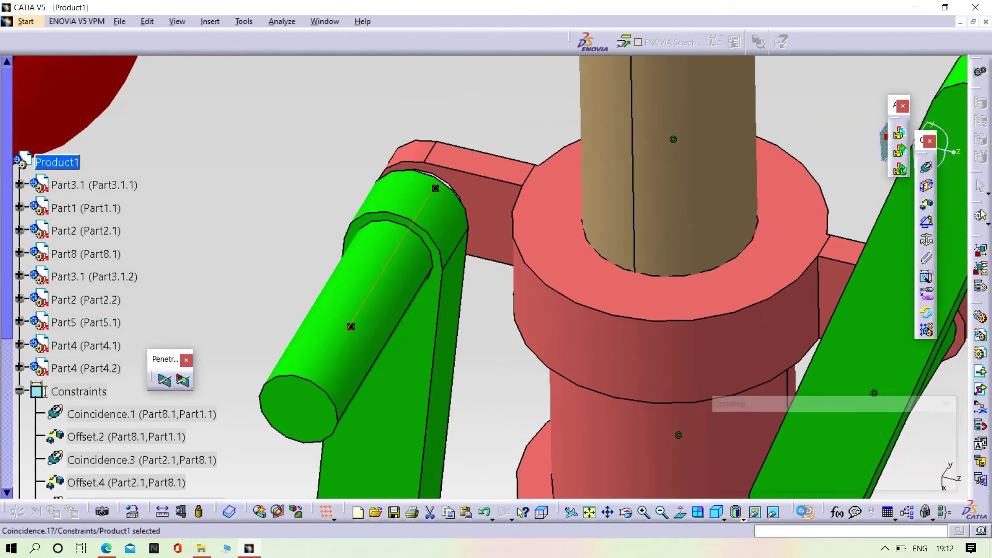
Step: Add a 0 mm offset between the spindle lug's side face and the new arm 02's pin end face, and update the assembly
middle_click_drag(465, 237, 666, 258, "ctrl")
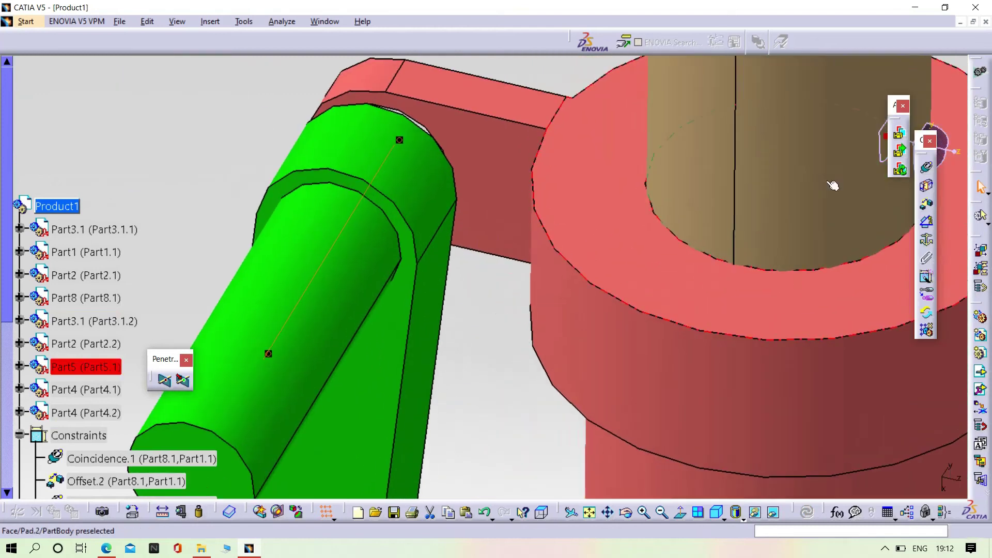
left_click(489, 193)
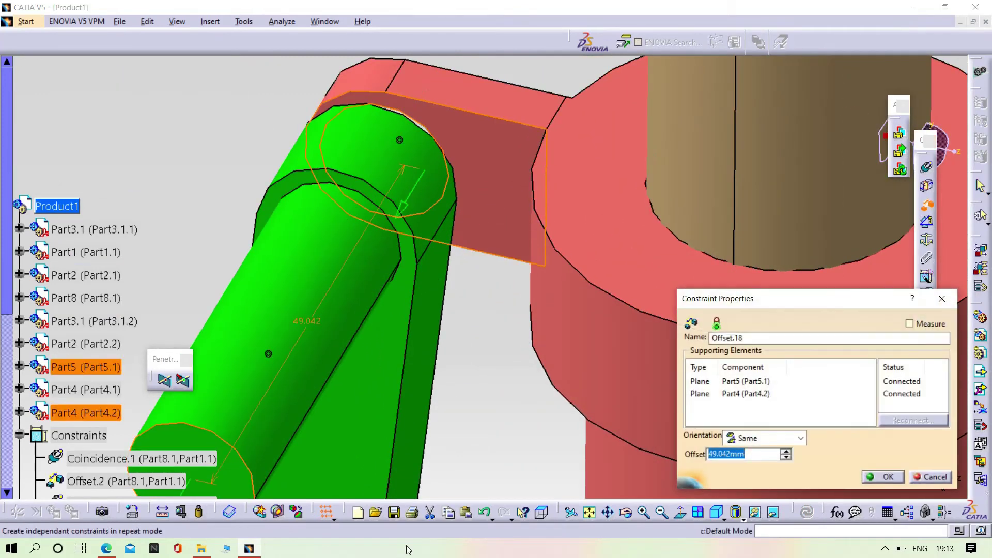
type("0")
key("Return")
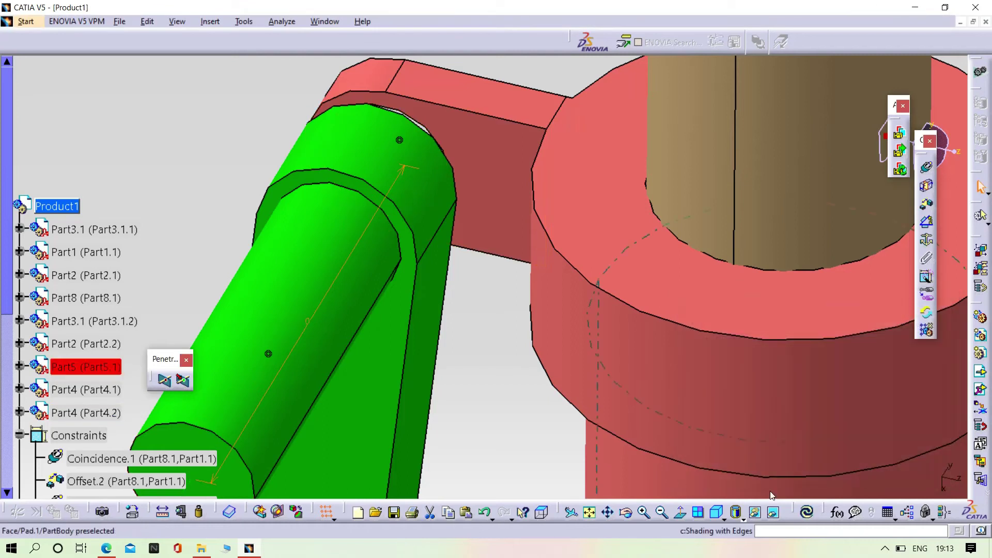
left_click(806, 512)
Step: Swing the new arm 02 up around its spindle pin axis until its free pin passes through the ball arm's hole
middle_click_drag(485, 225, 584, 349)
double_click(143, 10)
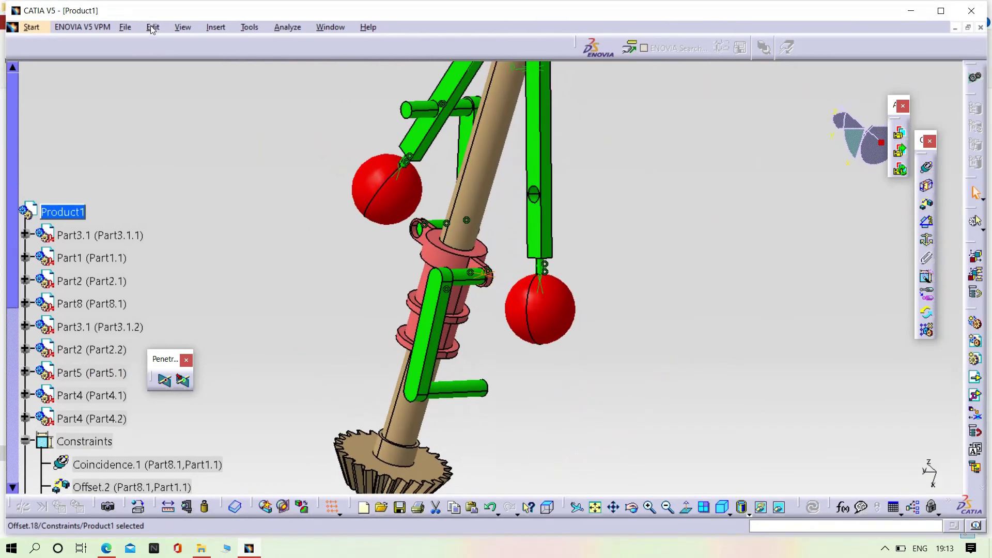
left_click(152, 27)
mouse_move(200, 176)
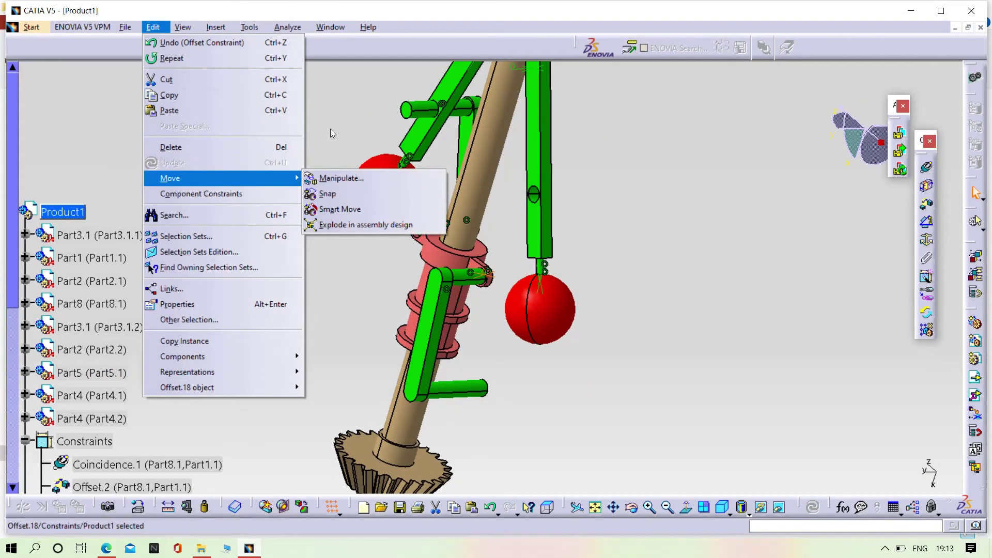
left_click(351, 178)
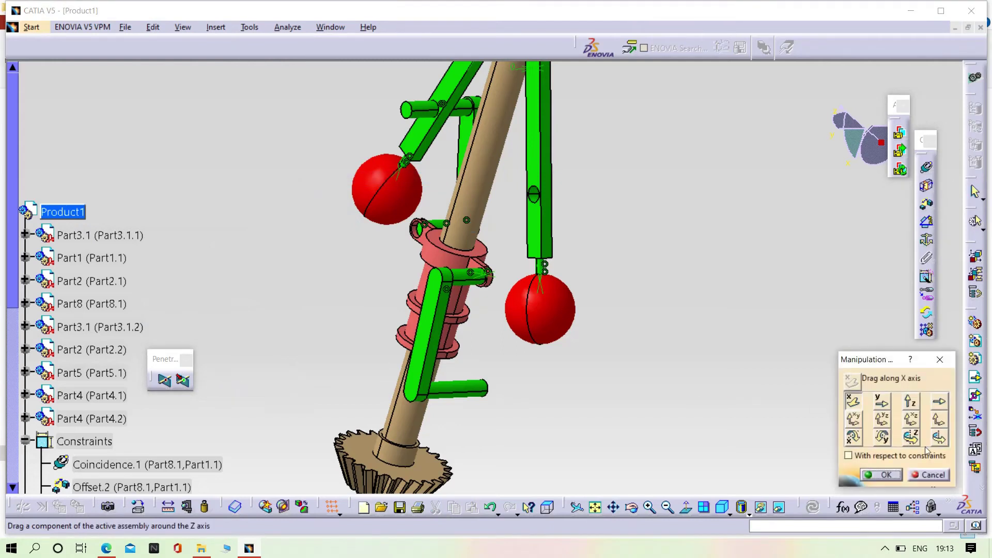
left_click(463, 279)
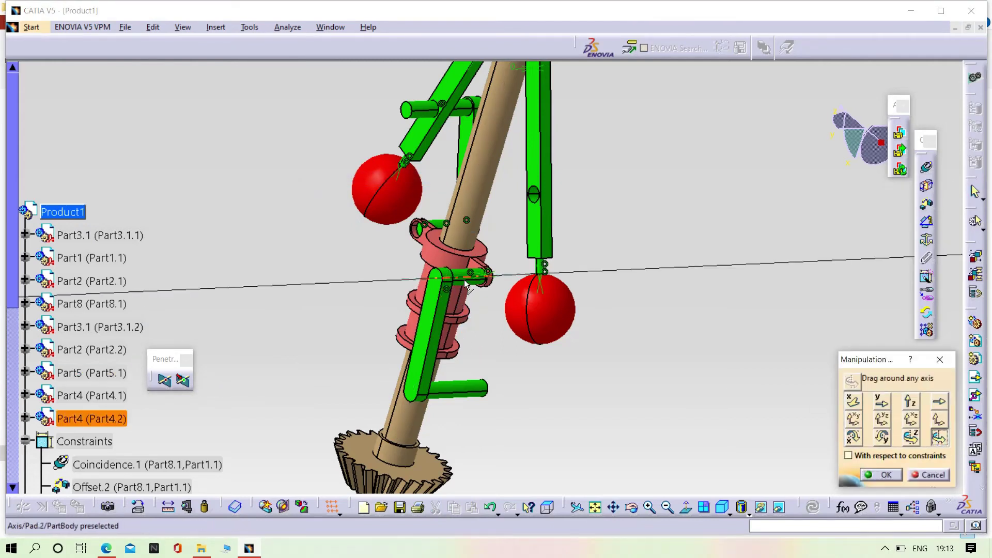
left_click_drag(441, 352, 496, 175)
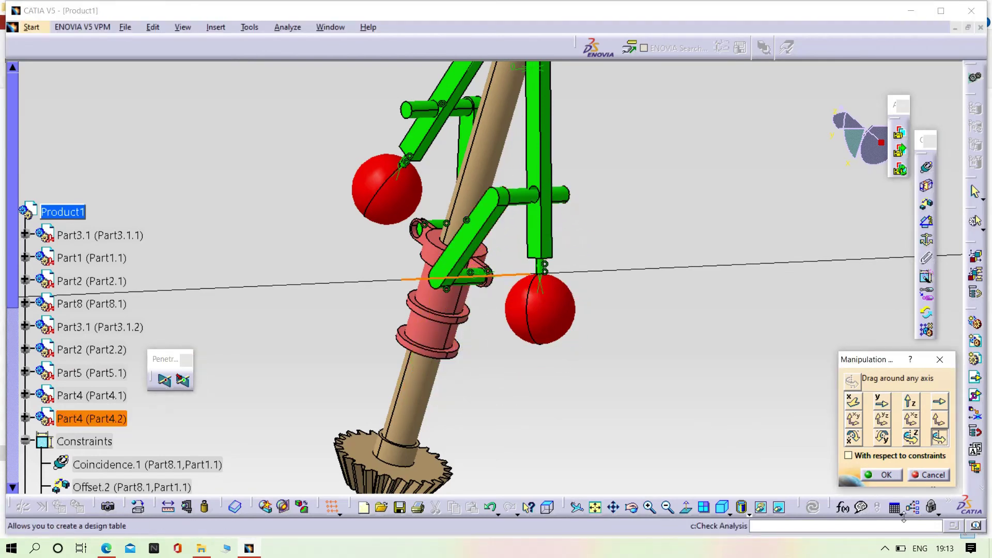
left_click(878, 475)
Step: Make the new arm 02's upper pin axis coincident with the ball arm's hole axis, and update the assembly
middle_click_drag(653, 279, 866, 211)
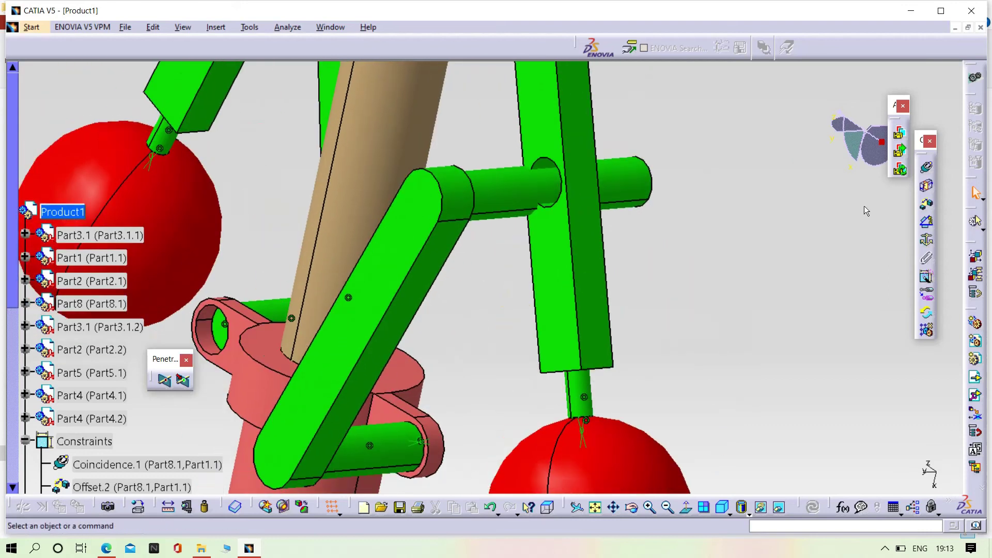
left_click(927, 168)
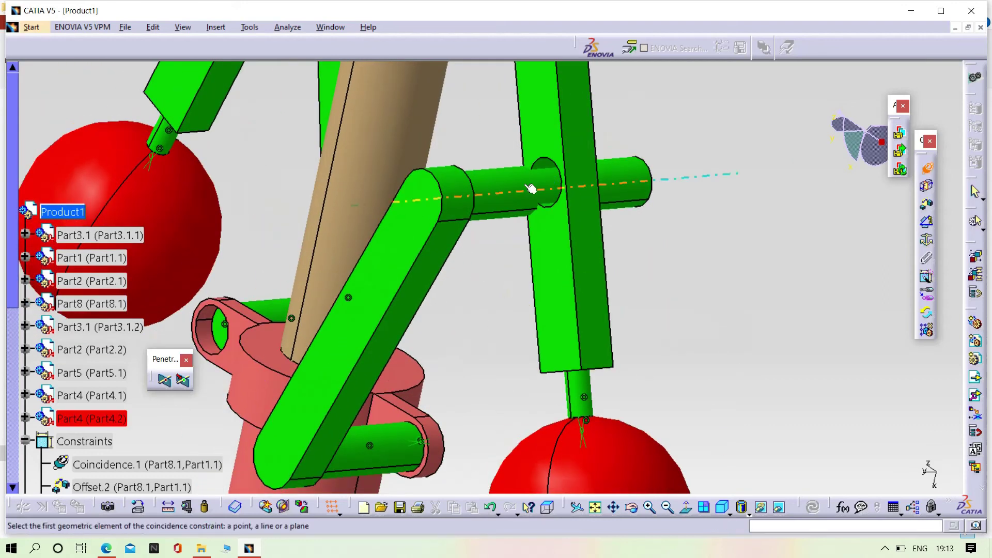
left_click(552, 168)
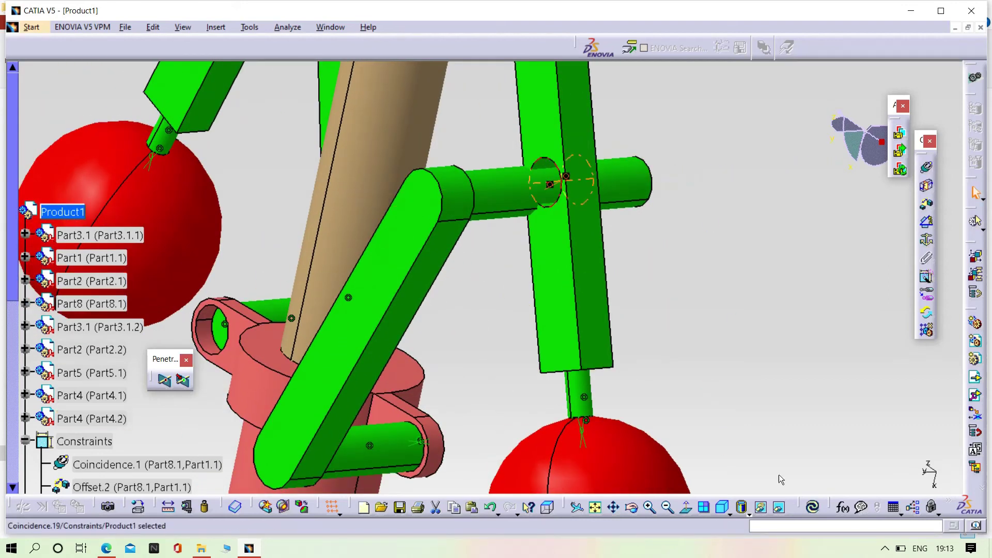
left_click(813, 508)
middle_click_drag(705, 322, 496, 372)
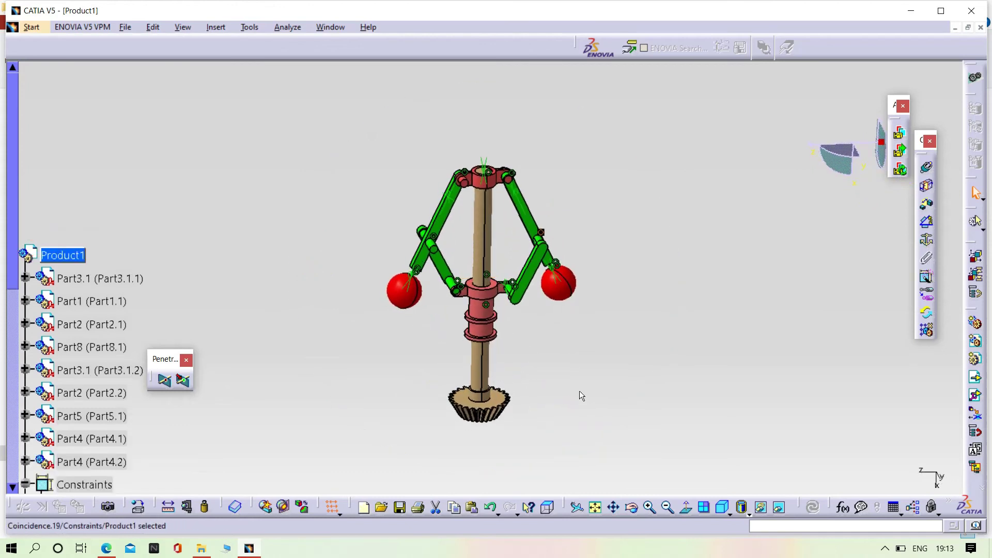
Step: Fix the gear shaft in place with a Fix constraint
middle_click_drag(579, 391, 568, 340)
scroll(144, 271, "down", 5)
middle_click_drag(633, 310, 970, 222)
left_click(927, 242)
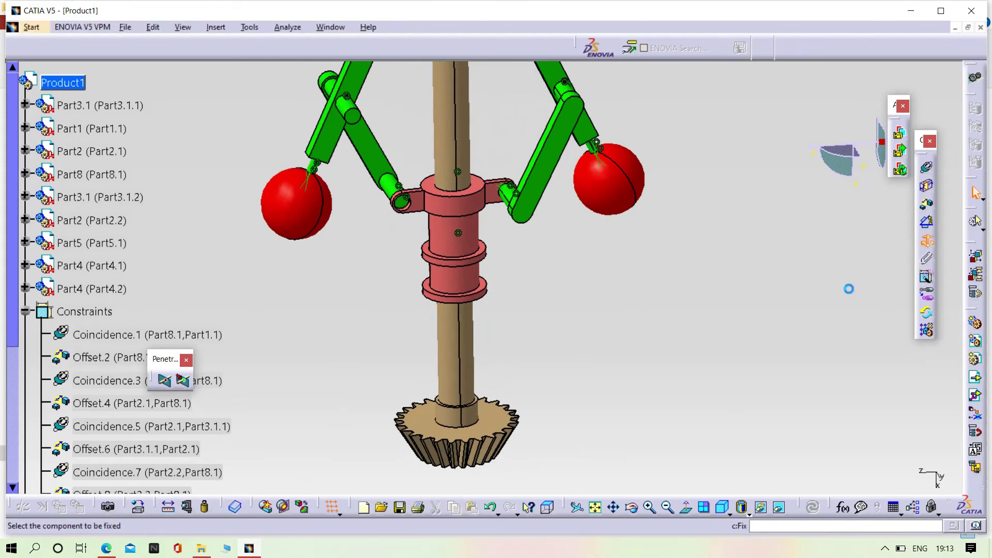
left_click(448, 353)
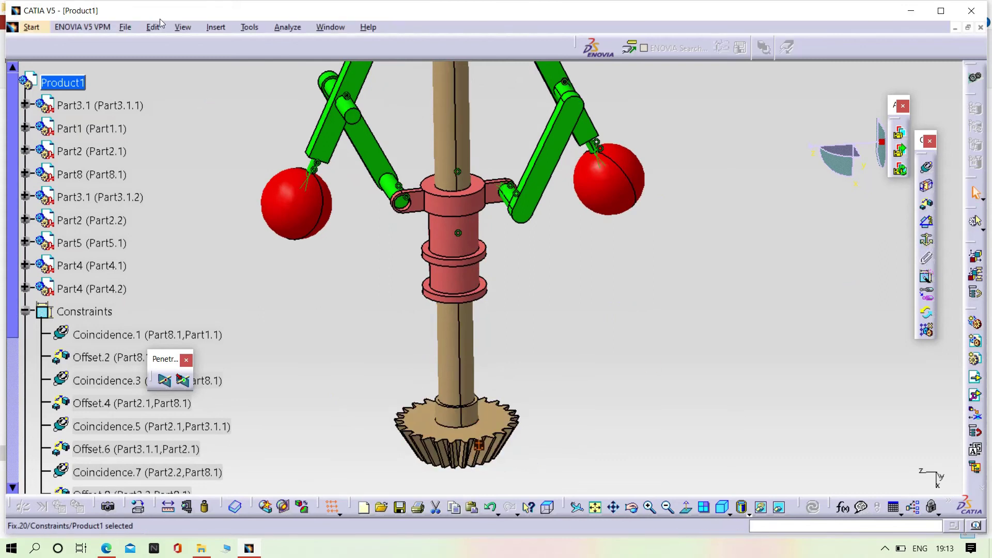
Step: Try to manipulate the sliding spindle along the X axis with respect to constraints
left_click(147, 31)
mouse_move(184, 181)
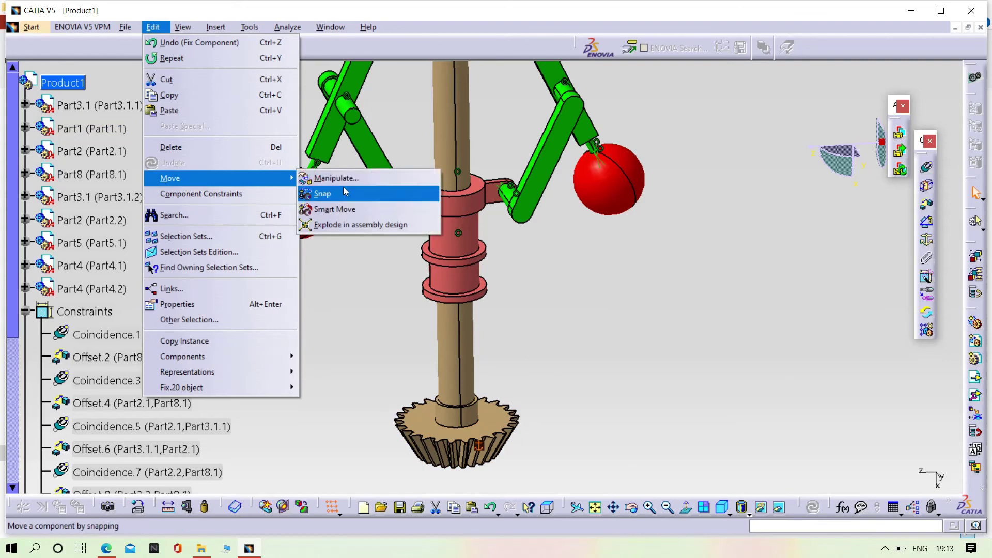
left_click(337, 177)
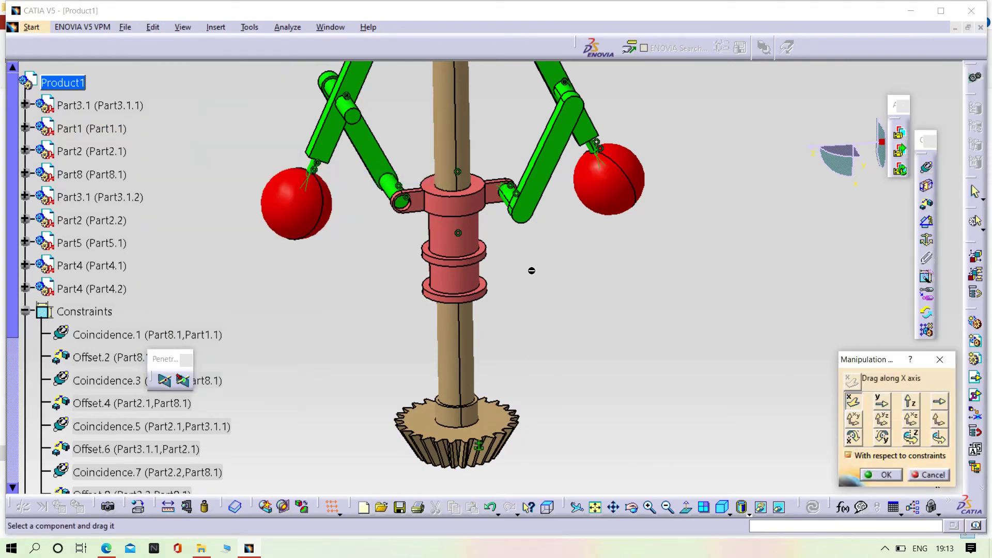
left_click_drag(458, 243, 527, 255)
middle_click_drag(526, 255, 475, 353)
left_click_drag(486, 345, 483, 324)
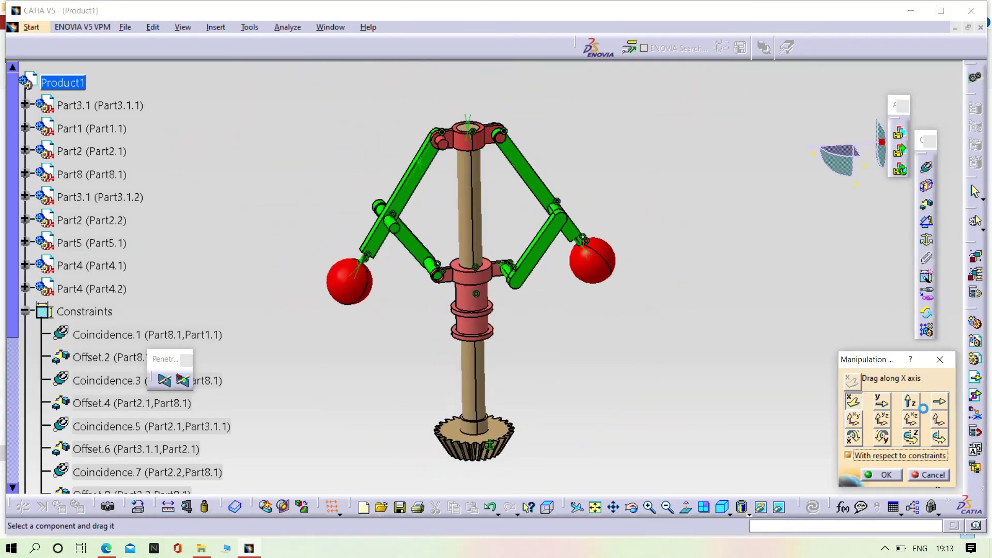
Step: Try to rotate the spindle about the gear shaft's axis with respect to constraints, and end the manipulation
left_click(939, 437)
left_click(471, 214)
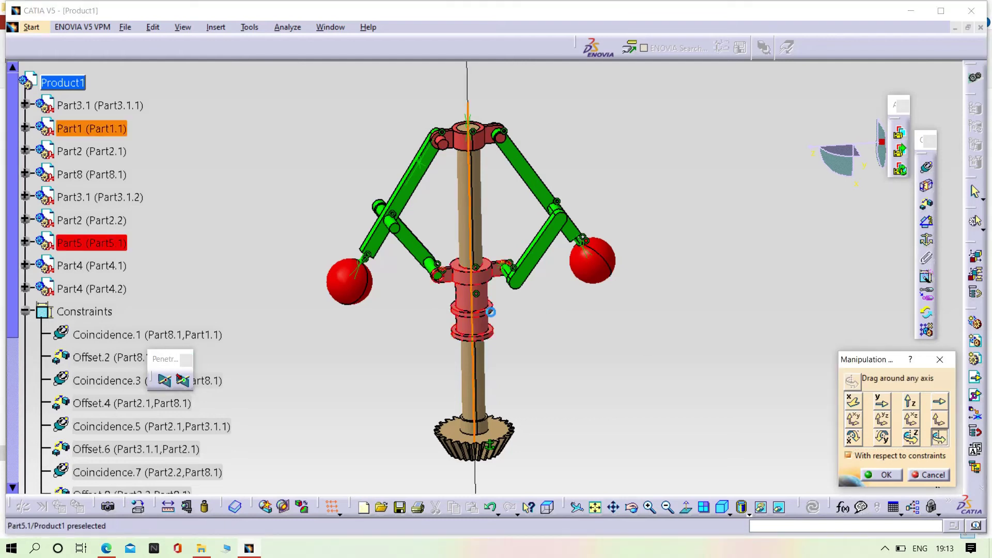
left_click_drag(500, 273, 498, 315)
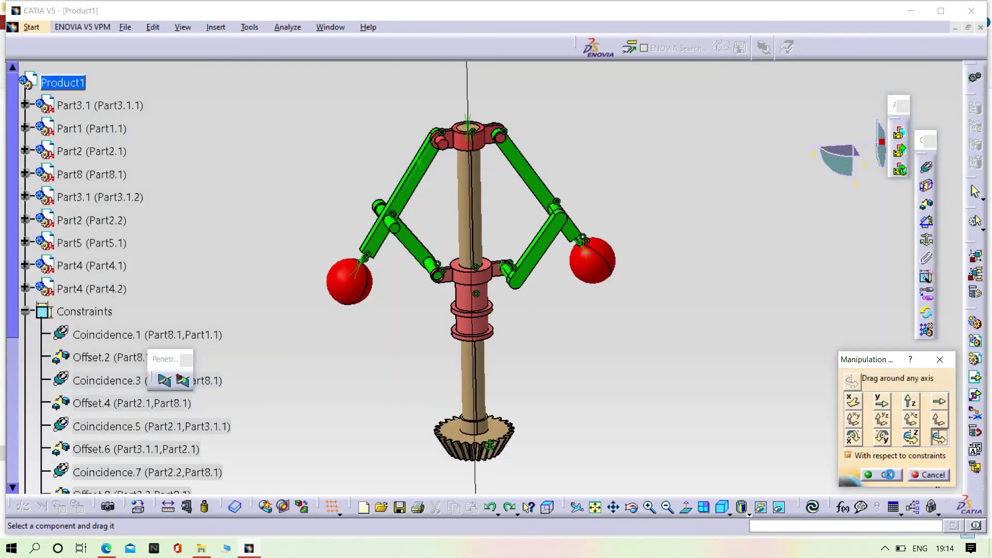
middle_click_drag(596, 368, 642, 293)
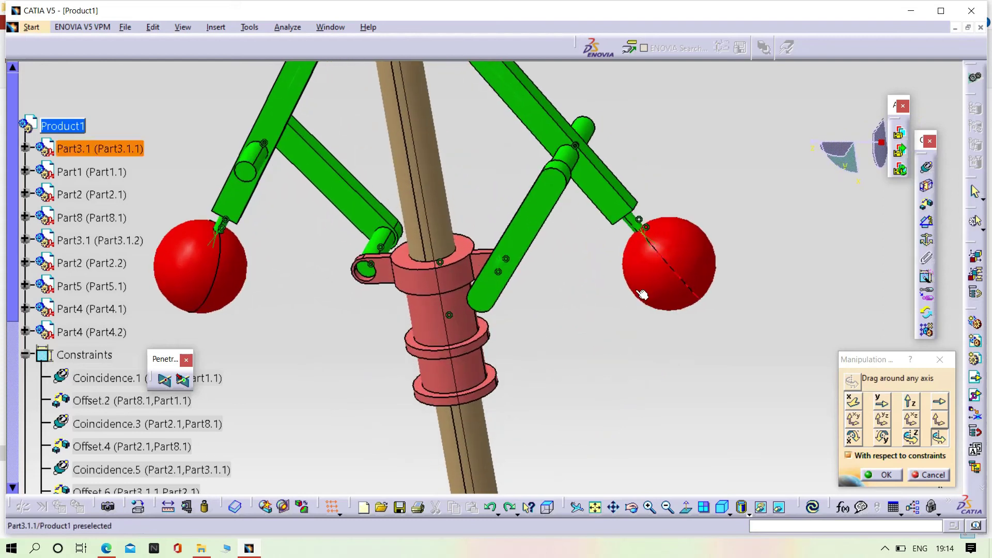
middle_click_drag(284, 358, 408, 357)
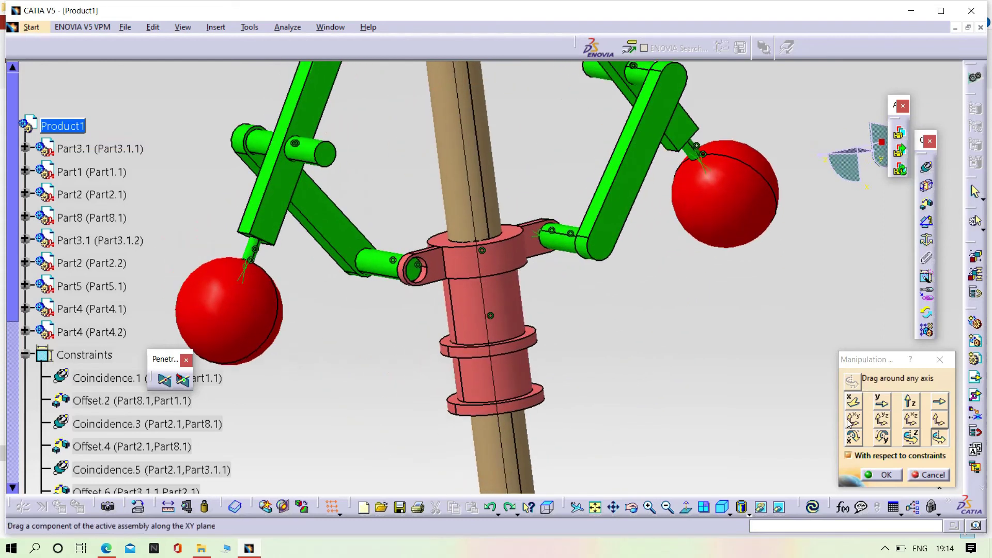
left_click(883, 475)
Step: Add an offset constraint between the spindle lug's side face and the first arm 02's (Part4.1) pin end face, and update the assembly
middle_click_drag(297, 361, 624, 131)
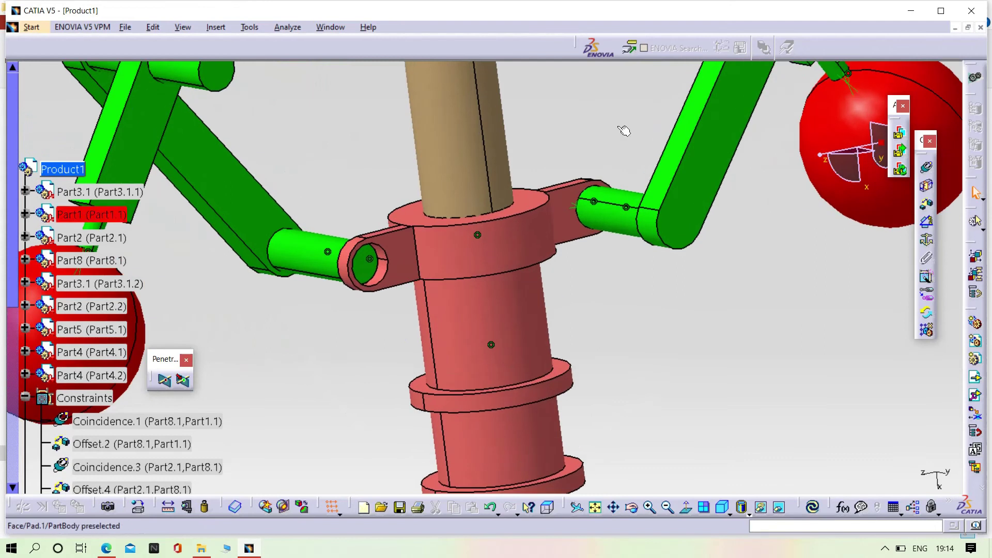
left_click(926, 205)
left_click(409, 245)
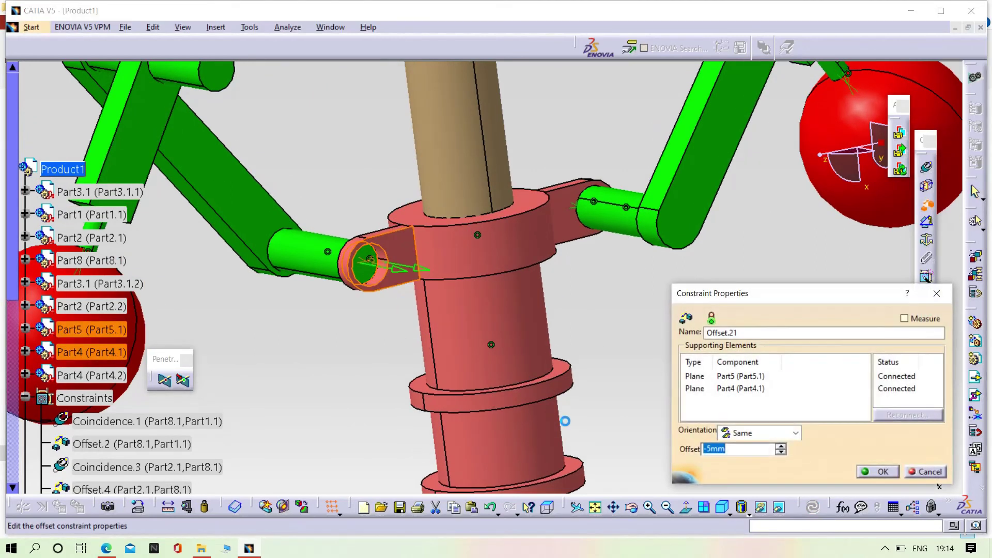
key("Return")
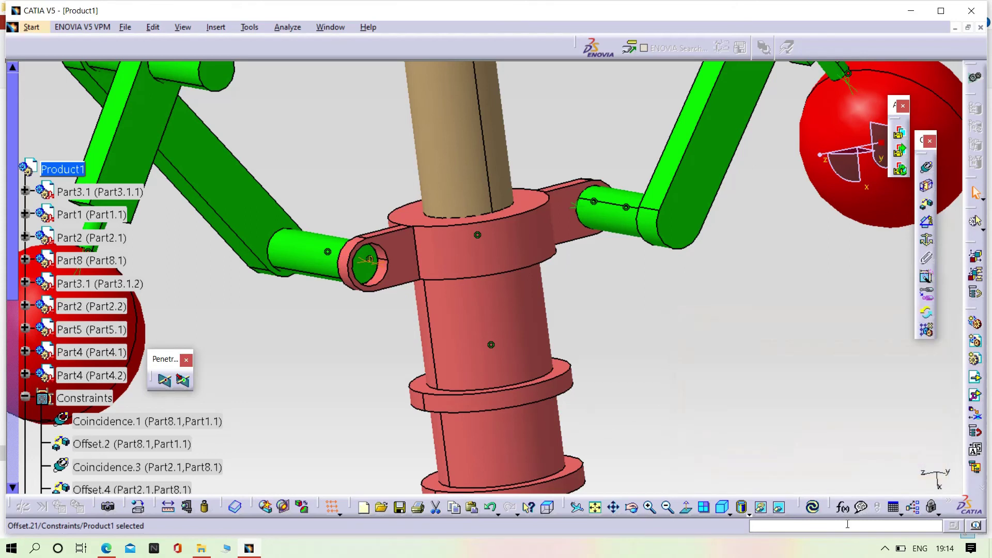
left_click(812, 509)
middle_click_drag(689, 347, 689, 465)
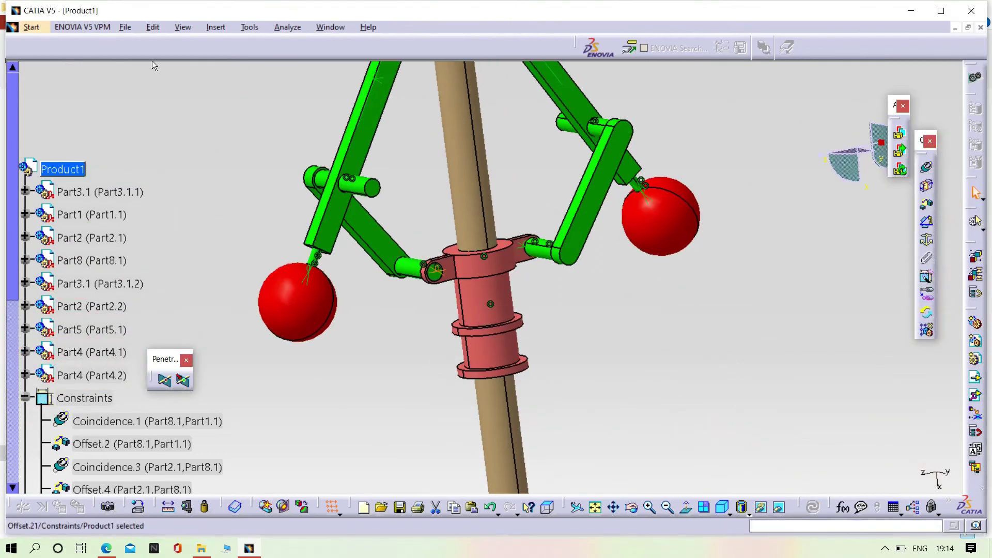
Step: Manipulate the spindle around the gear shaft's axis with respect to constraints to test the linkage's motion
left_click(153, 27)
mouse_move(173, 178)
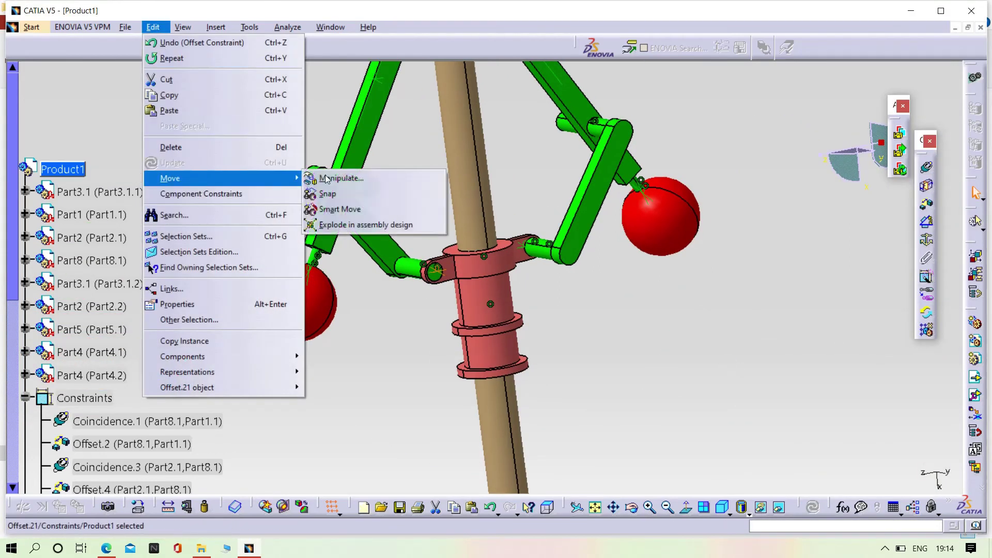
left_click(334, 178)
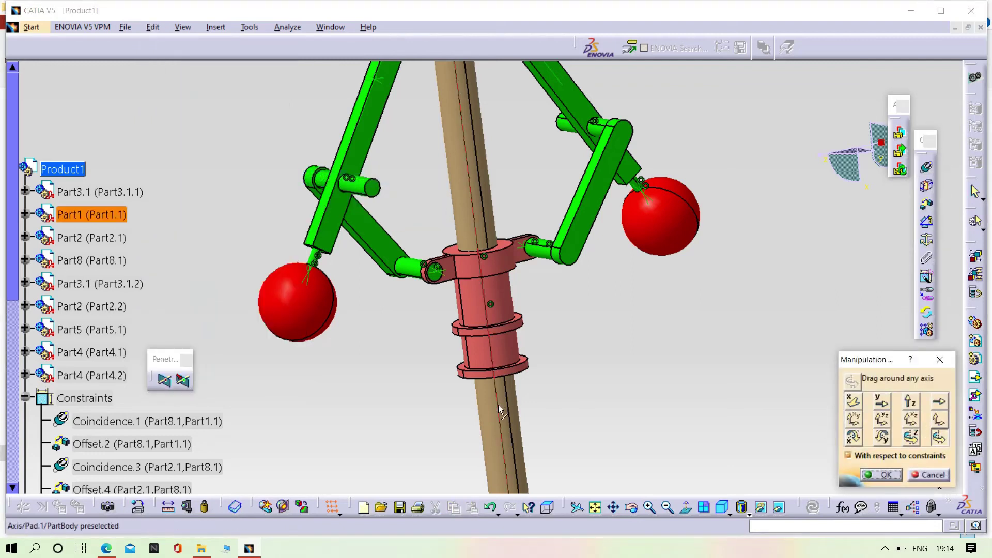
left_click_drag(496, 303, 432, 264)
middle_click_drag(679, 283, 666, 340)
left_click_drag(495, 298, 656, 302)
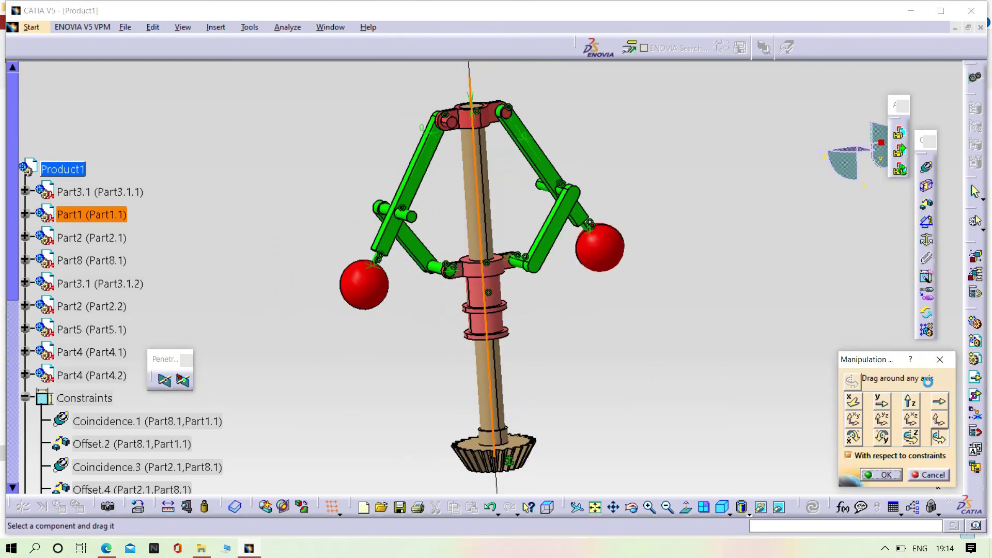
left_click(880, 475)
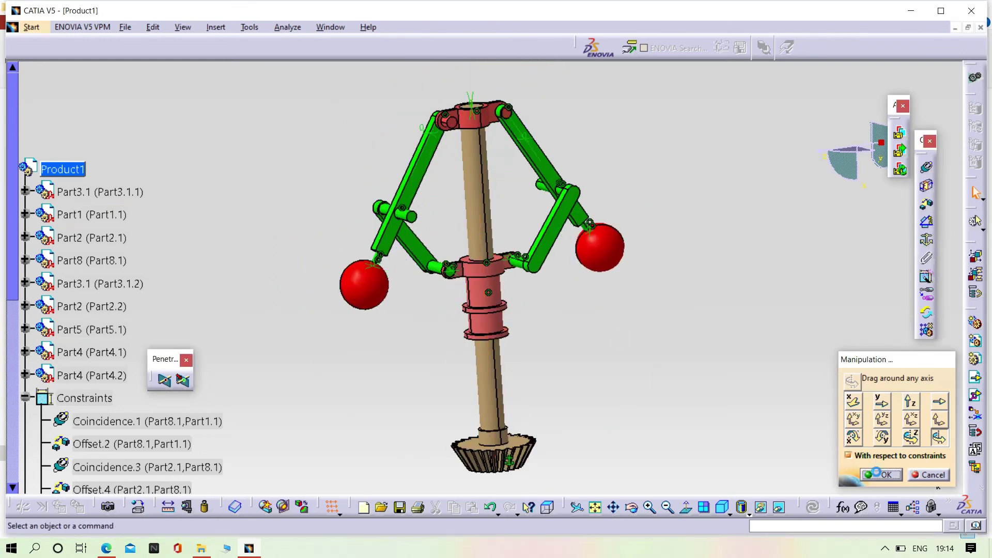
Step: Switch the assembly to the DMU Kinematics workbench
left_click(942, 5)
left_click(24, 22)
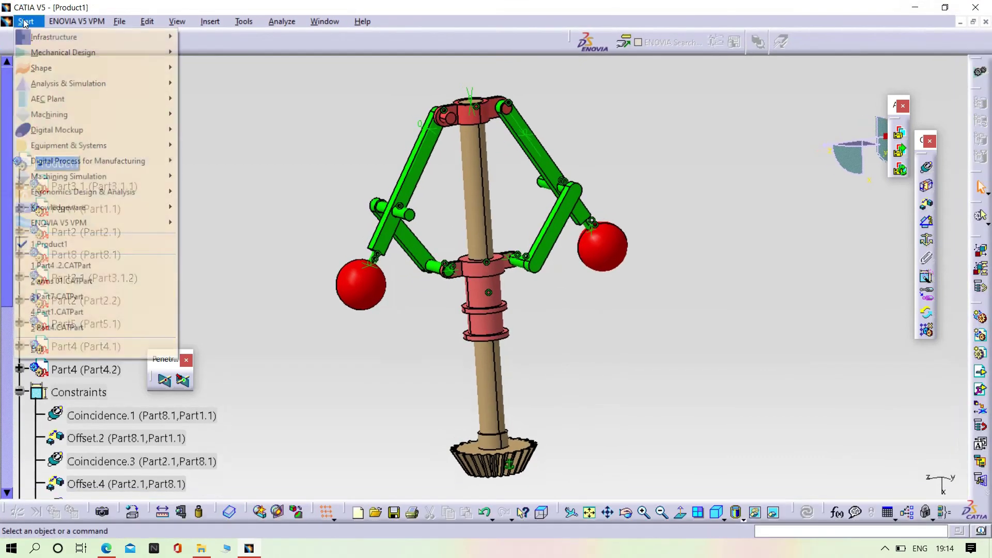
mouse_move(52, 130)
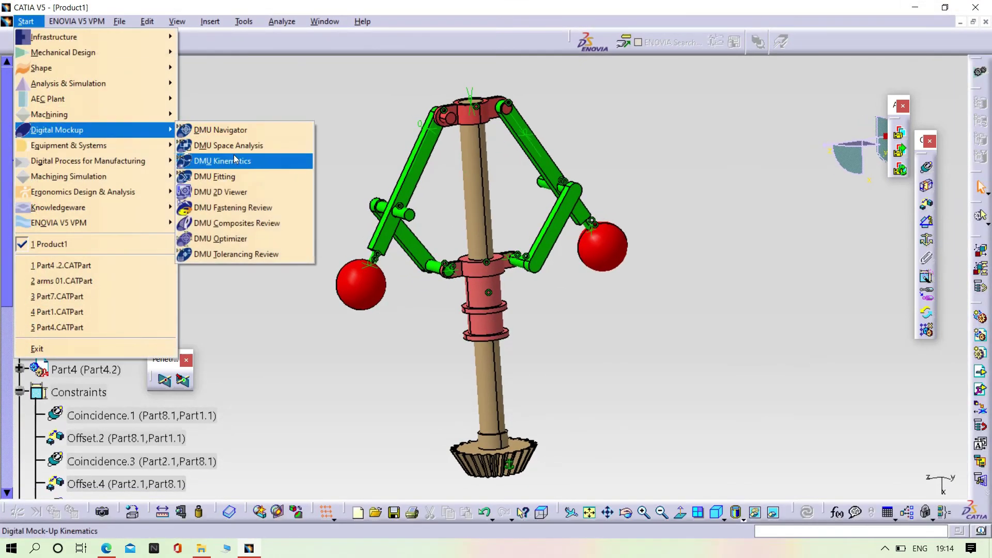
left_click(235, 160)
Step: Convert the assembly constraints into joints of a new mechanism, Mechanism.1, using automatic creation
scroll(148, 262, "down", 7)
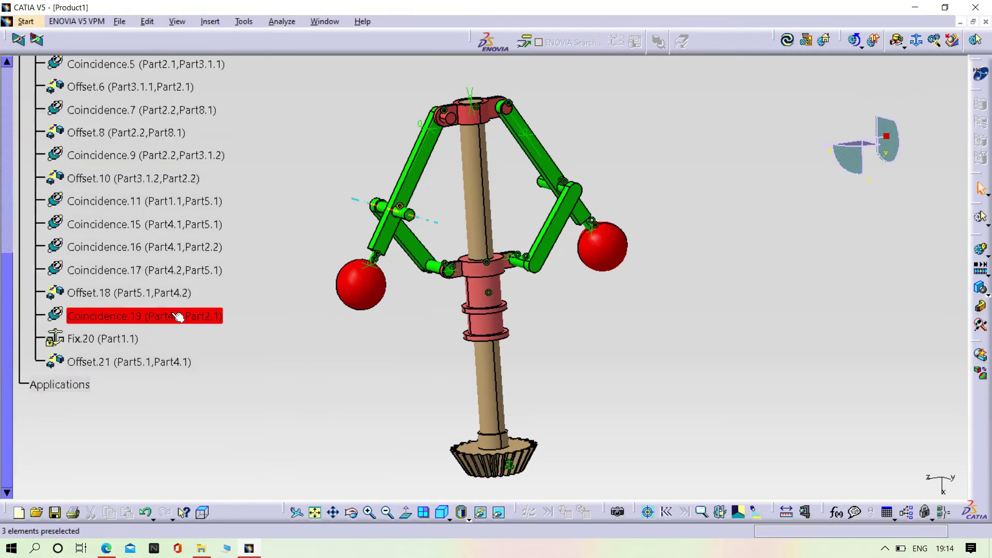
scroll(178, 316, "down", 1)
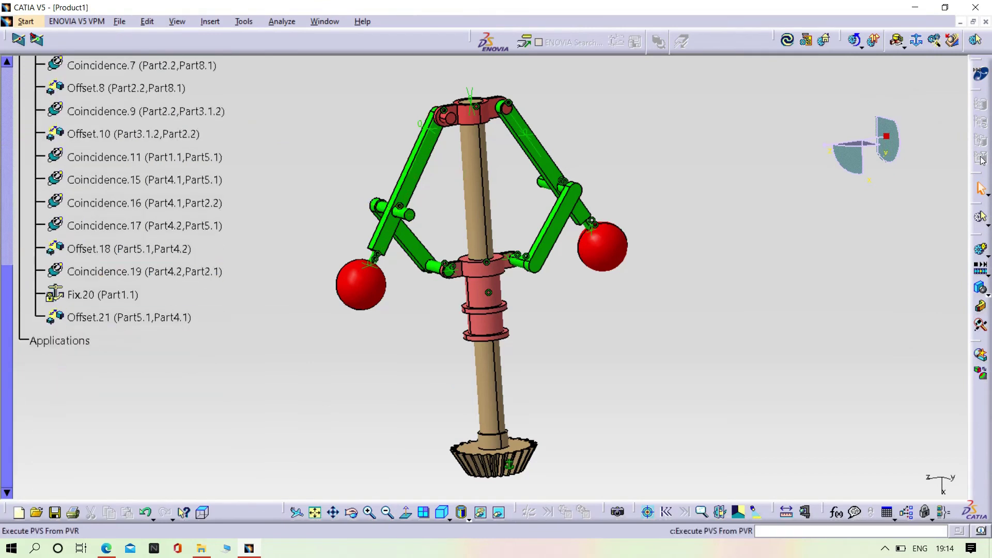
left_click(935, 41)
left_click(885, 435)
left_click(878, 479)
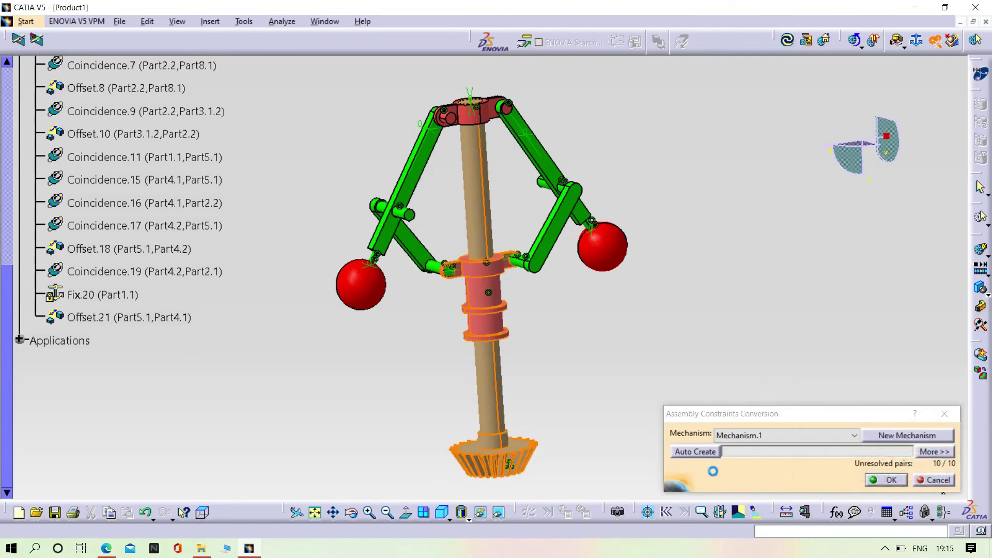
left_click(690, 451)
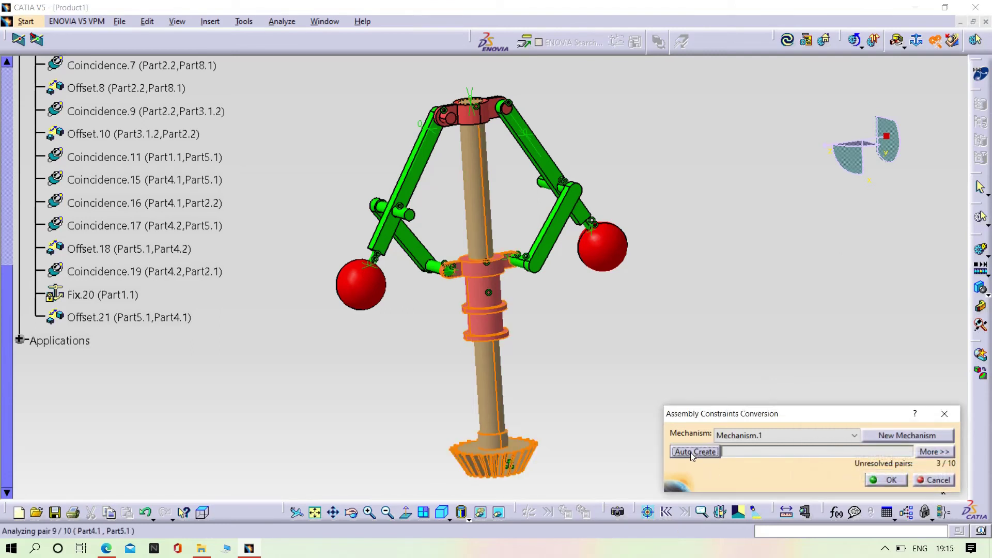
left_click(890, 480)
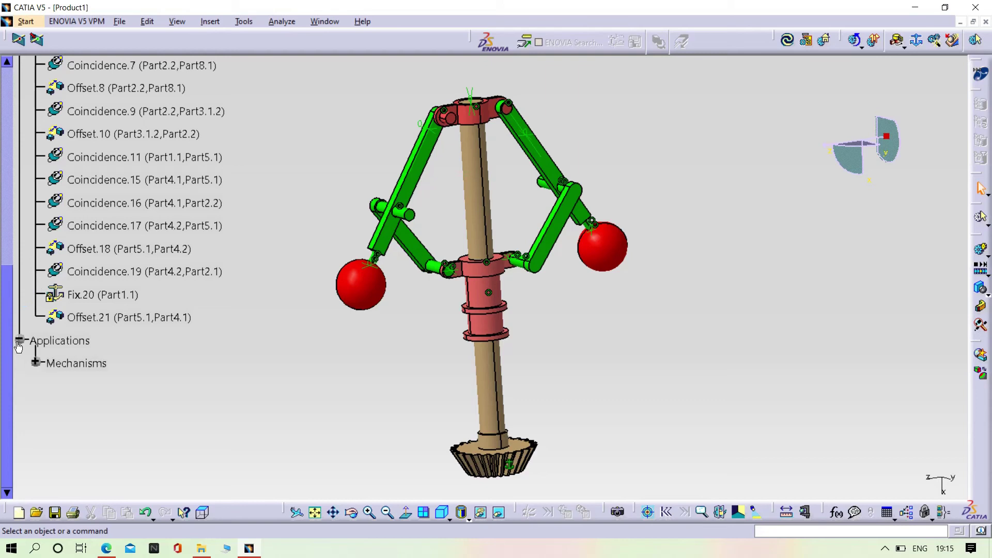
Step: Expand Mechanism.1's joints and make the Cylindrical.1 joint between the gear shaft and spindle angle driven
left_click(35, 363)
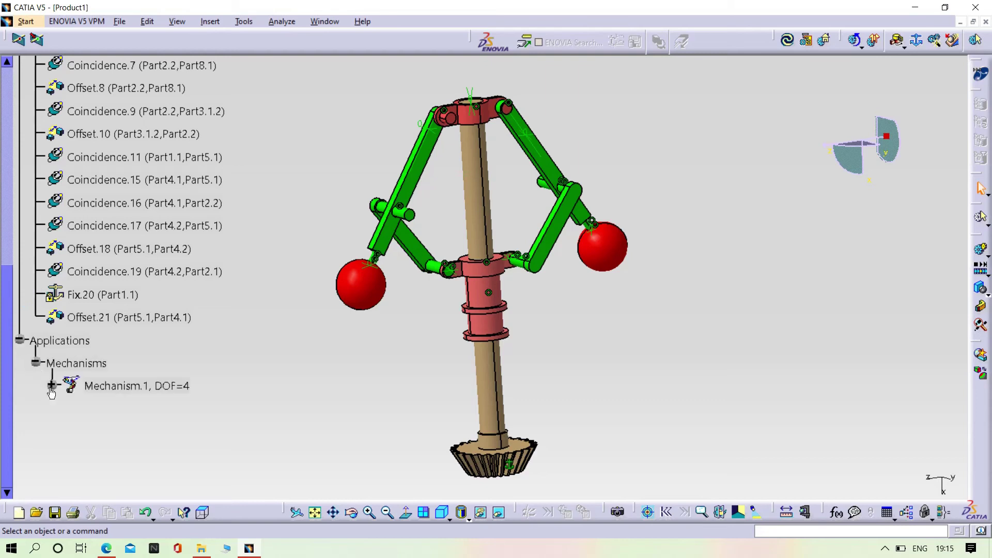
left_click(52, 386)
left_click(68, 398)
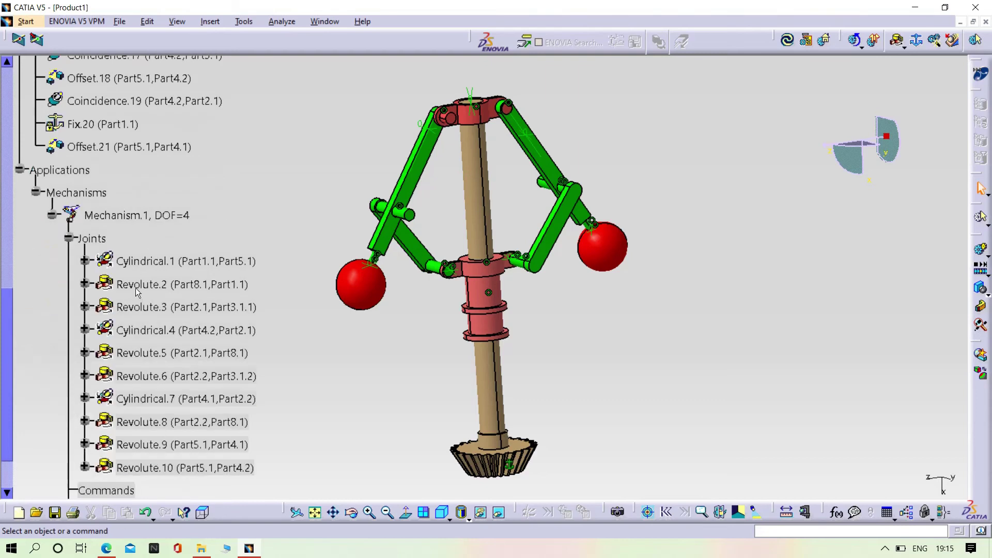
double_click(149, 262)
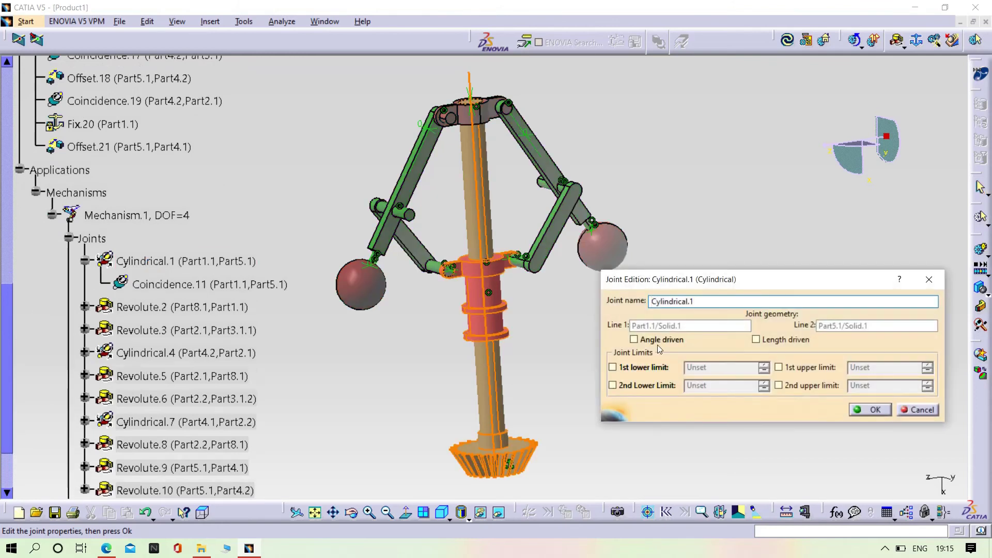
left_click(634, 340)
left_click(869, 409)
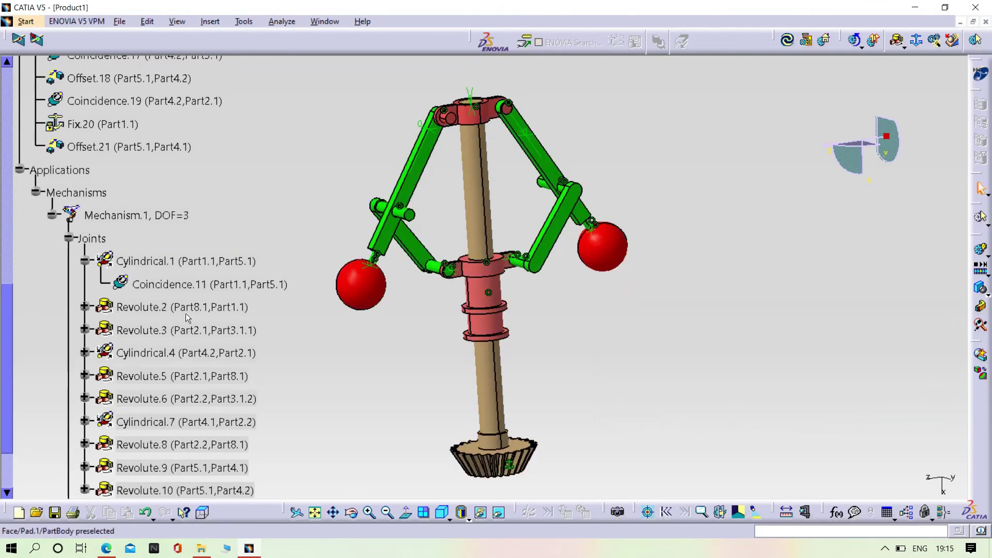
Step: Try to make the Revolute.2 joint between the collar and gear shaft angle driven
double_click(136, 307)
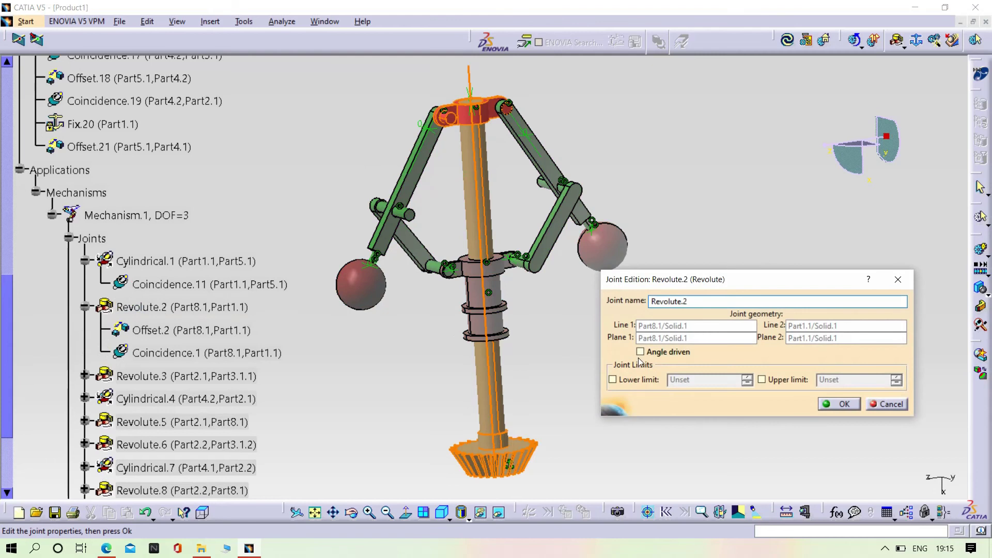
left_click(650, 353)
left_click(832, 405)
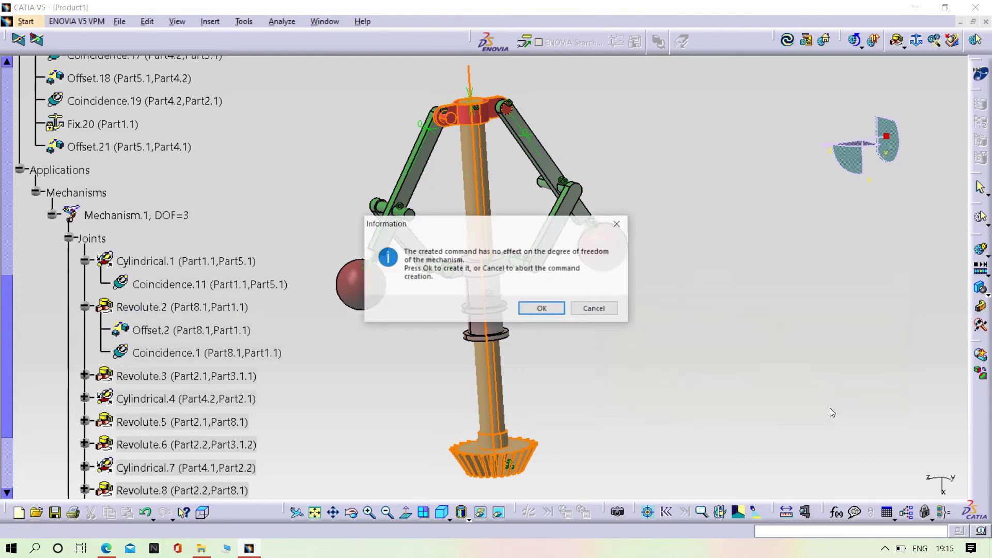
left_click(588, 307)
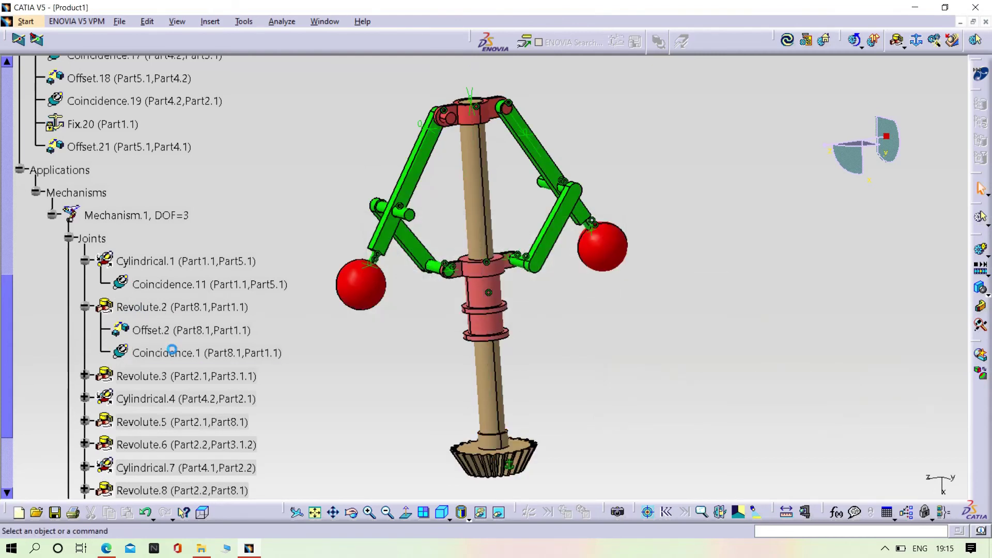
Step: Make the Revolute.3 joint between the arm (Part2.1) and its ball (Part3.1.1) angle driven
left_click(162, 370)
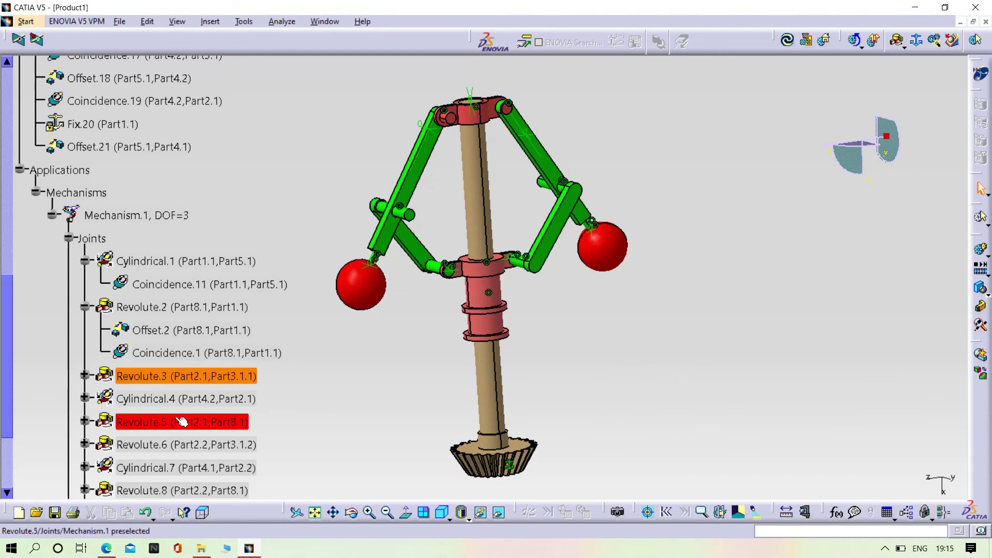
double_click(173, 381)
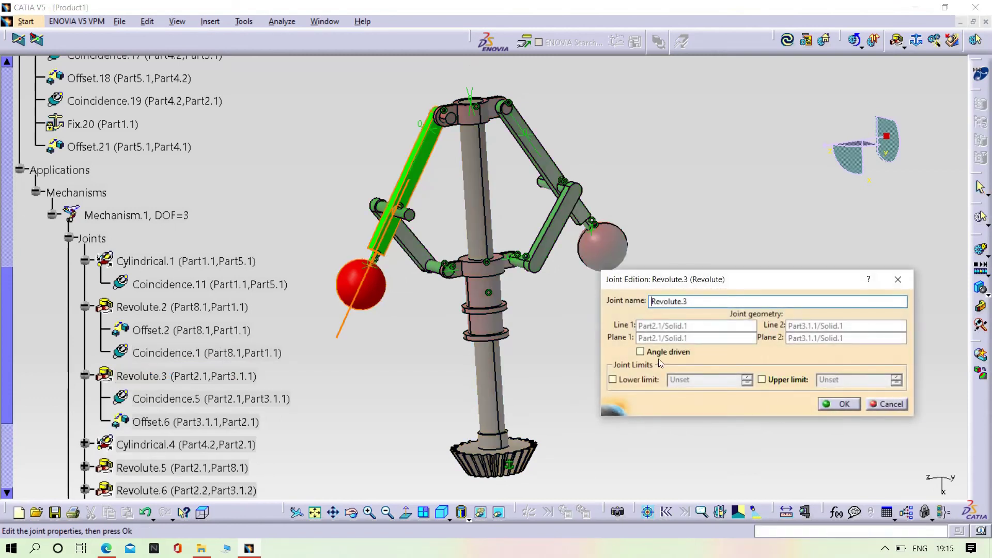
left_click(656, 353)
left_click(843, 406)
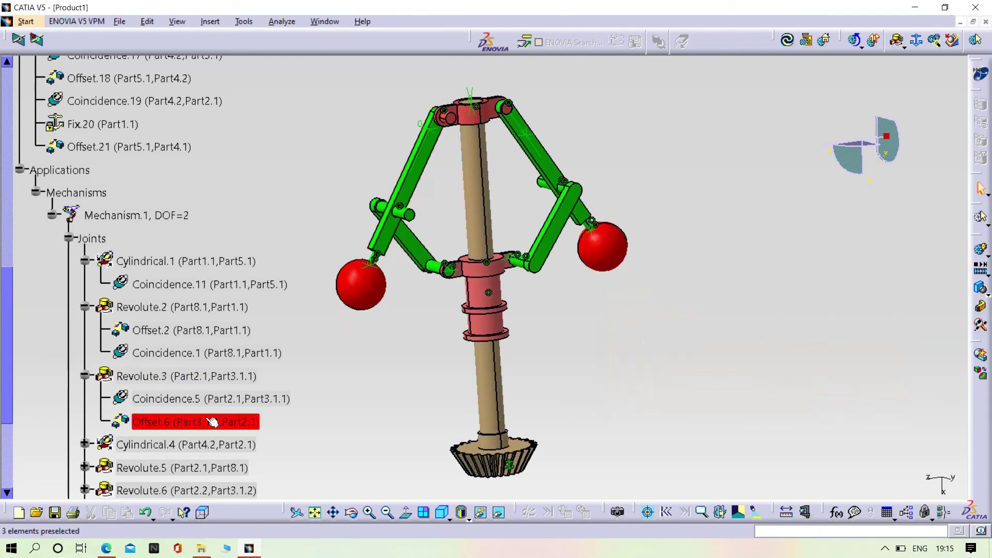
Step: Make the Revolute.5 joint between the arm (Part2.1) and the collar (Part8.1) angle driven
scroll(142, 392, "down", 3)
double_click(141, 383)
left_click(640, 351)
left_click(836, 404)
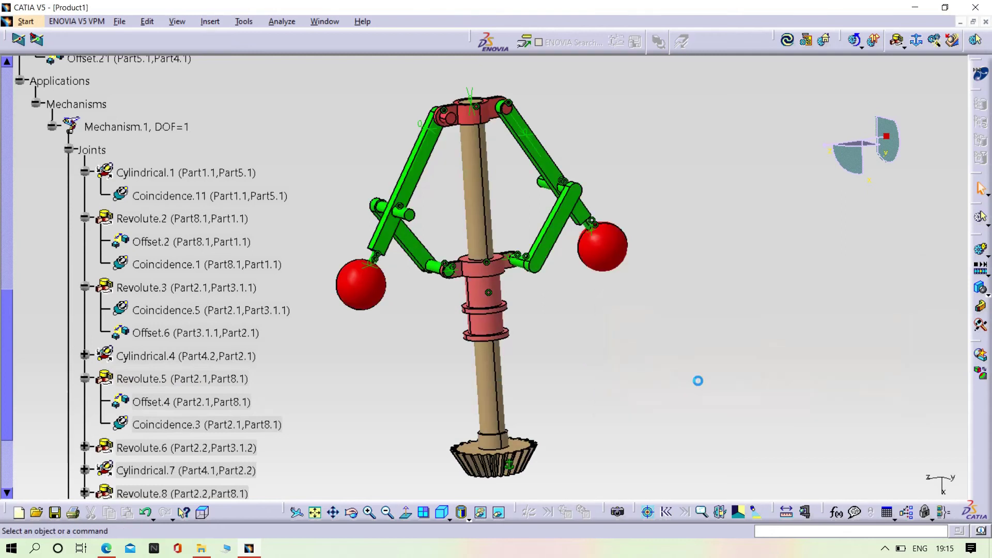
scroll(155, 361, "down", 4)
double_click(141, 407)
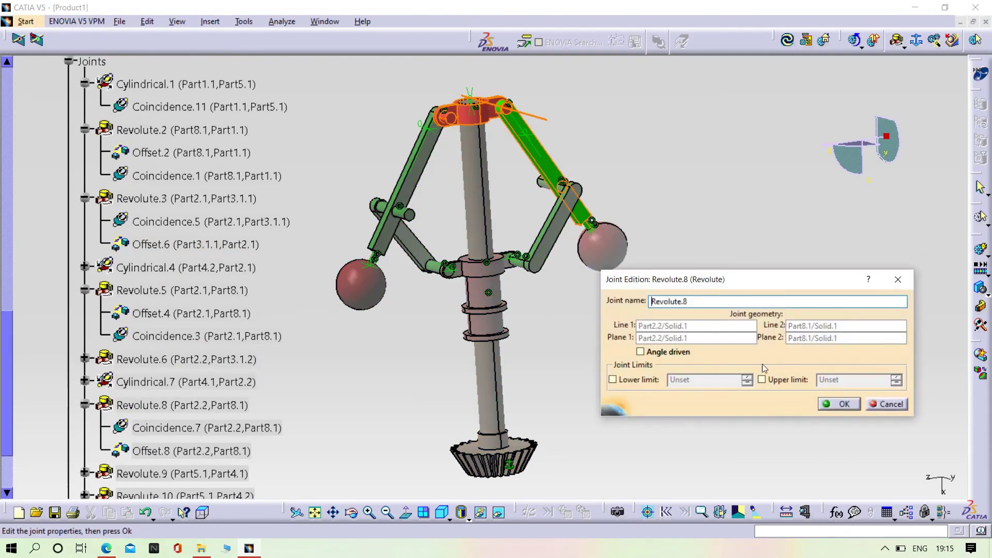
left_click(884, 403)
scroll(166, 381, "down", 4)
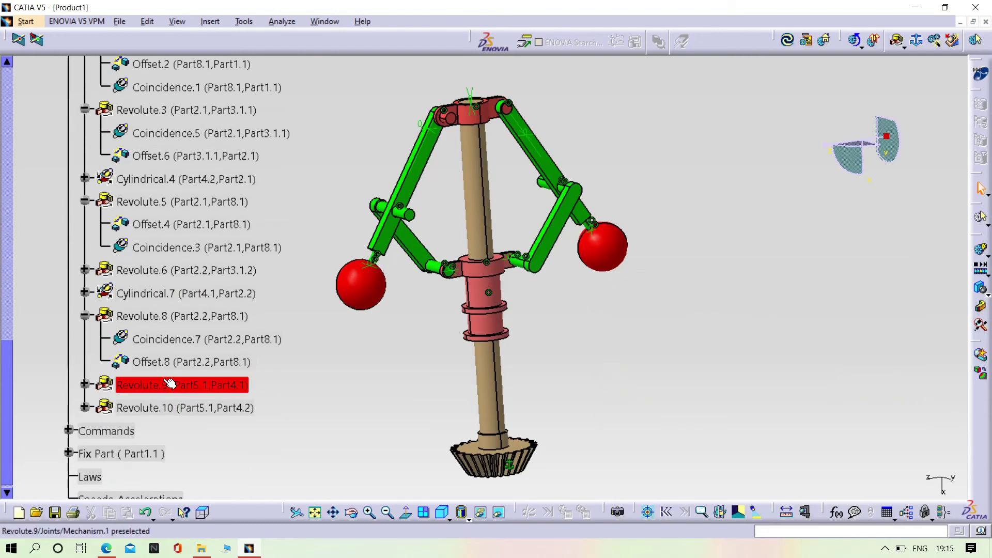
Step: Make the Revolute.6 joint between the arm (Part2.2) and its ball (Part3.1.2) angle driven
double_click(166, 381)
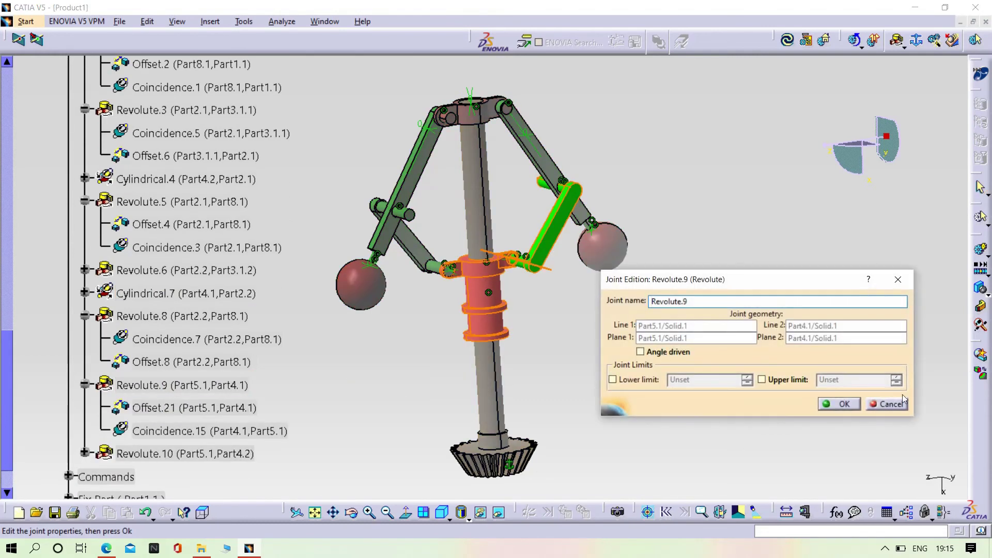
left_click(889, 404)
double_click(155, 270)
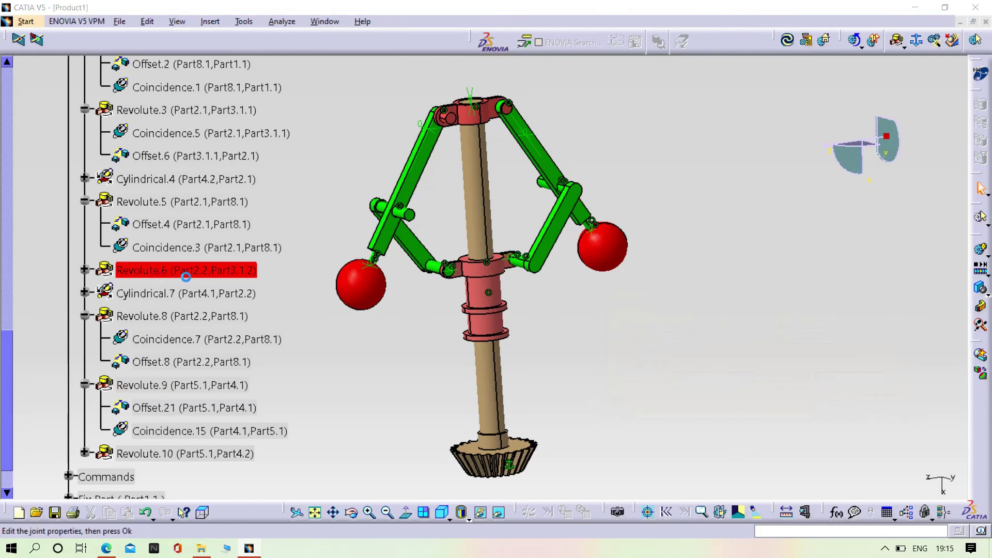
left_click(674, 353)
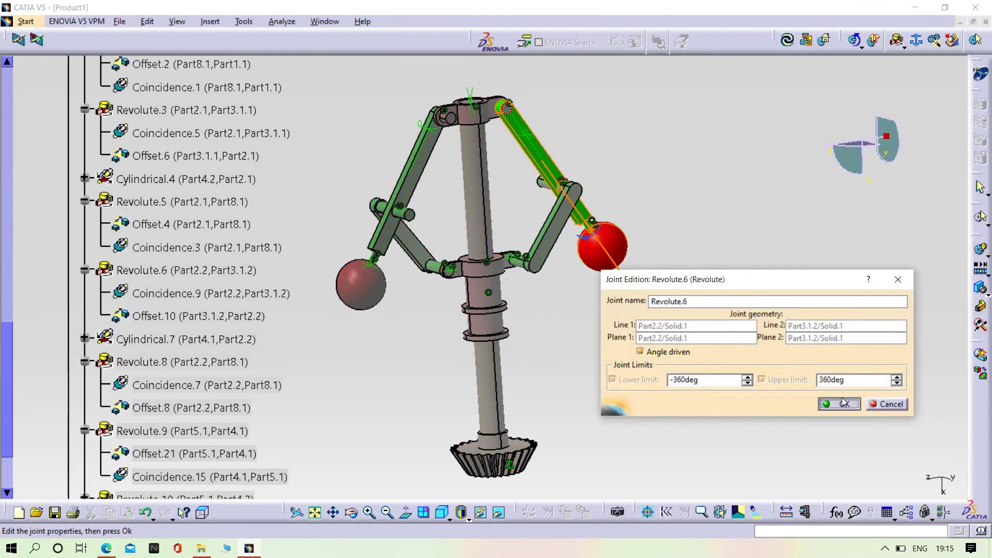
left_click(838, 404)
left_click(547, 303)
Step: Hide all assembly constraints and collapse the Mechanism.1, Mechanisms and Applications branches in the specification tree
middle_click_drag(638, 348, 635, 372, "ctrl")
middle_click_drag(440, 296, 307, 228)
scroll(94, 222, "up", 12)
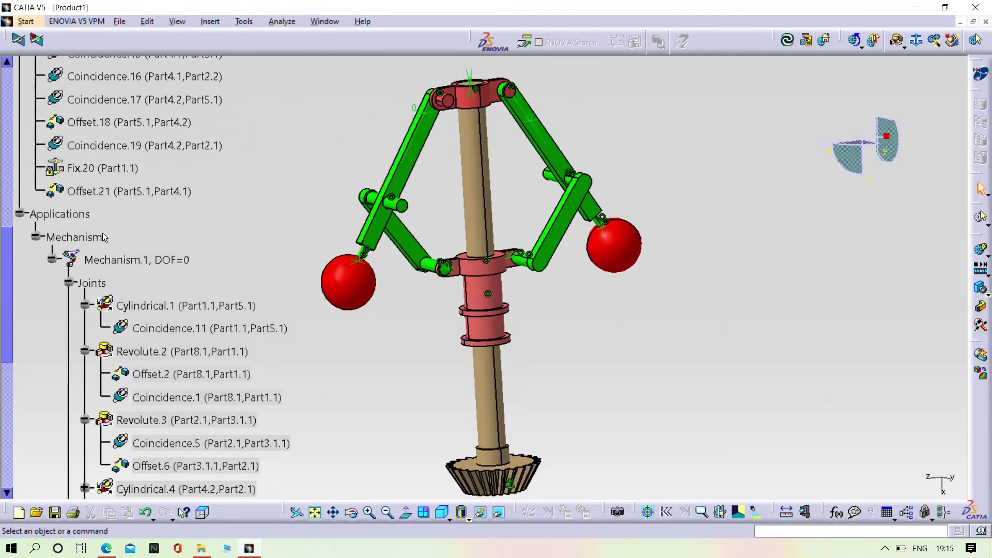
right_click(93, 222)
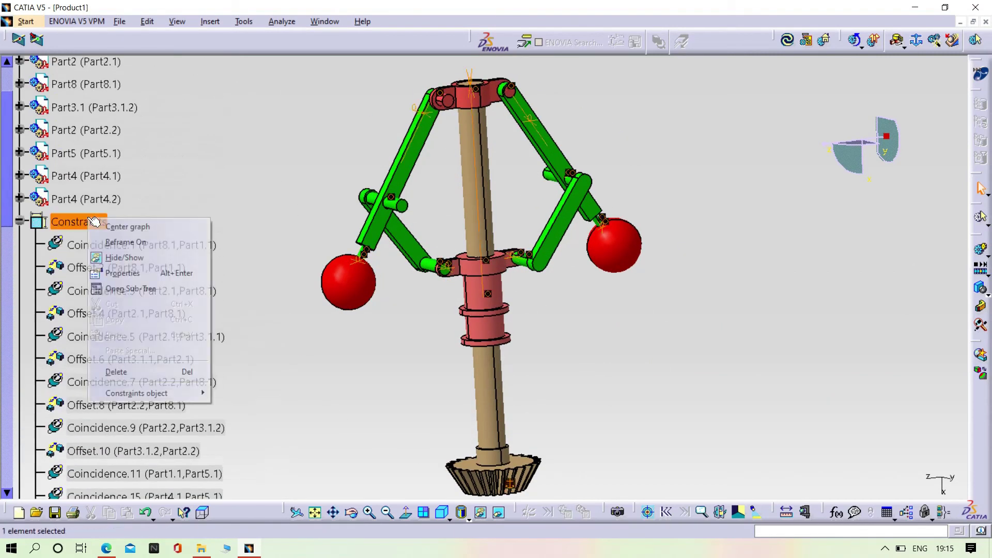
left_click(110, 258)
scroll(121, 248, "down", 8)
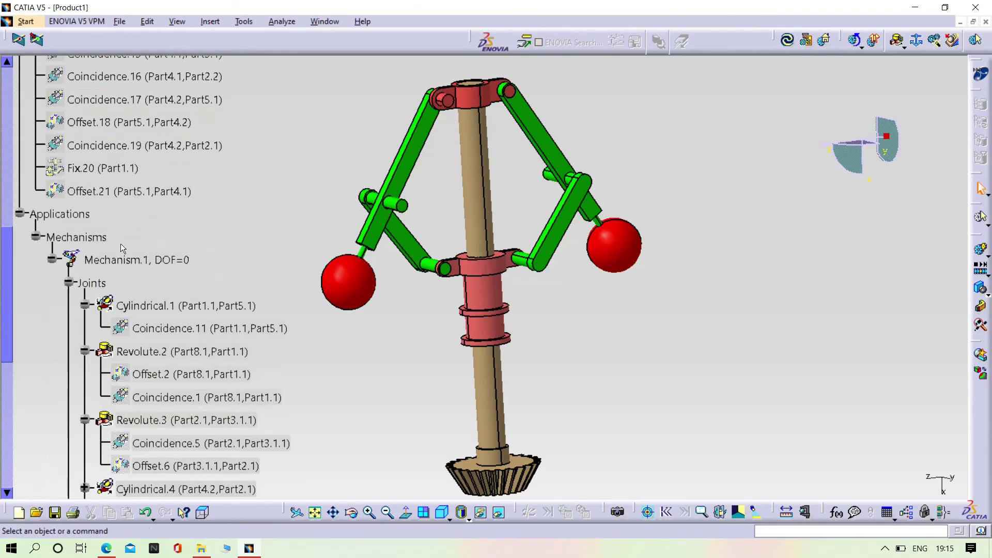
left_click(52, 259)
left_click(36, 236)
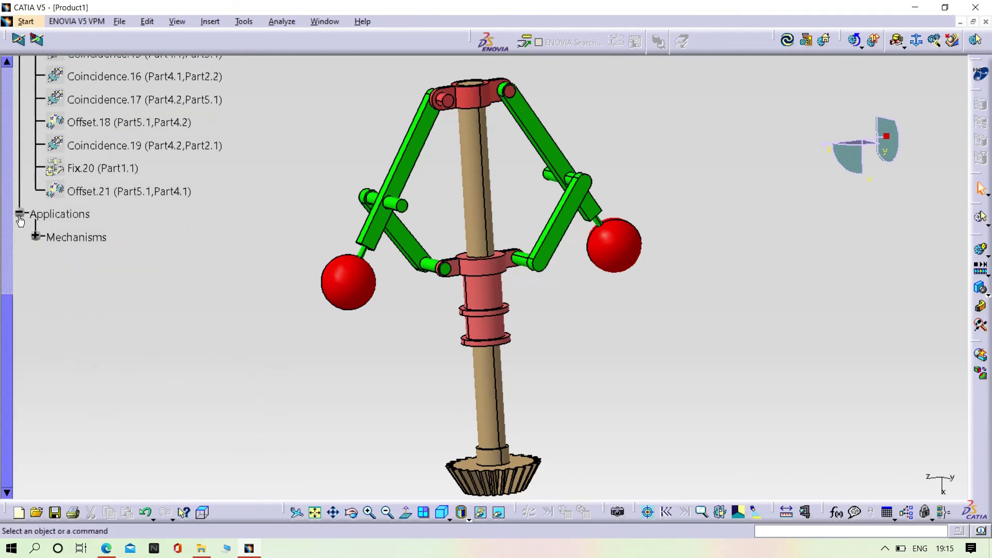
left_click(19, 215)
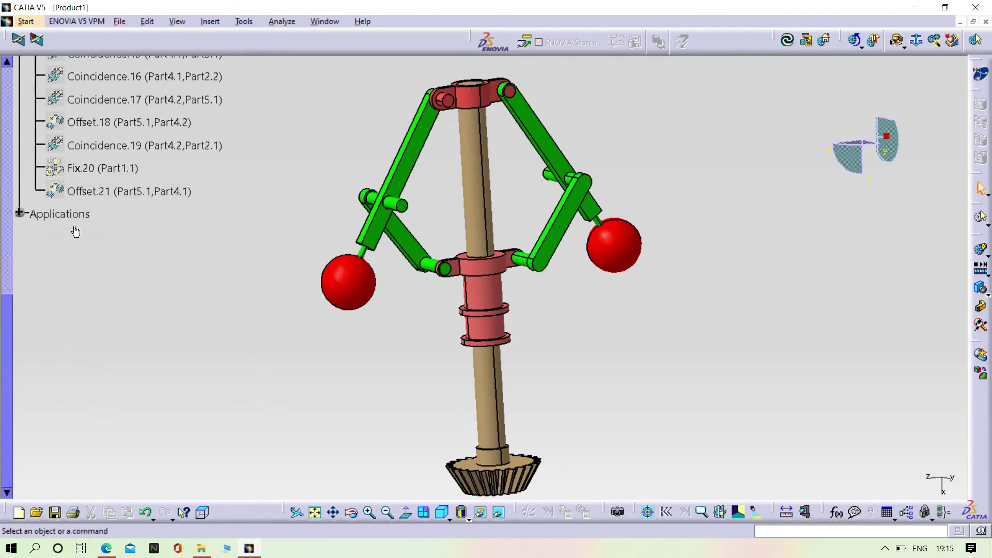
Step: Create a new simulation based on Mechanism.1
left_click(980, 250)
left_click(749, 391)
left_click(888, 476)
Step: Set Command.1 and Command.2 to 360, Command.3 to 197 and Command.4 to 355.6, and insert this position into the simulation
left_click_drag(845, 357, 883, 357)
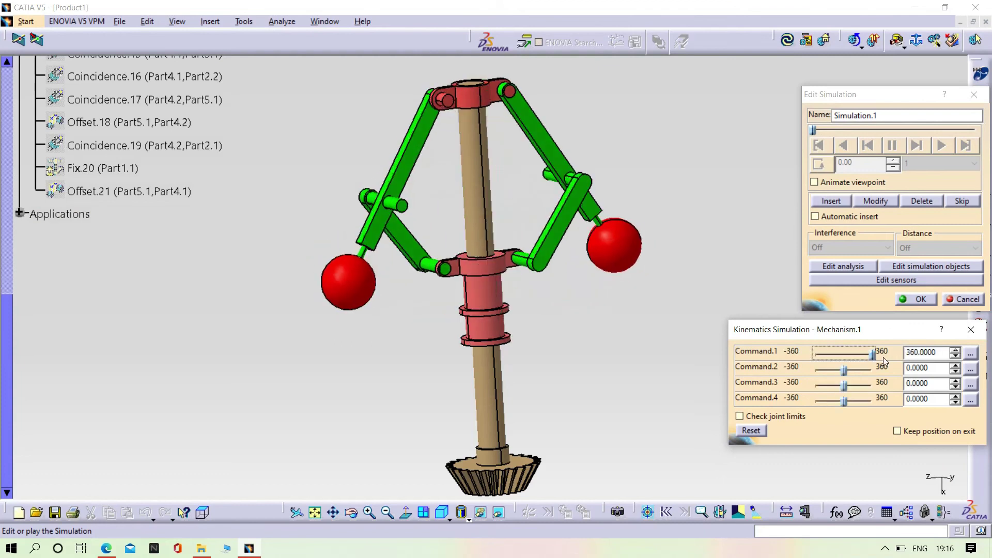
left_click(955, 365)
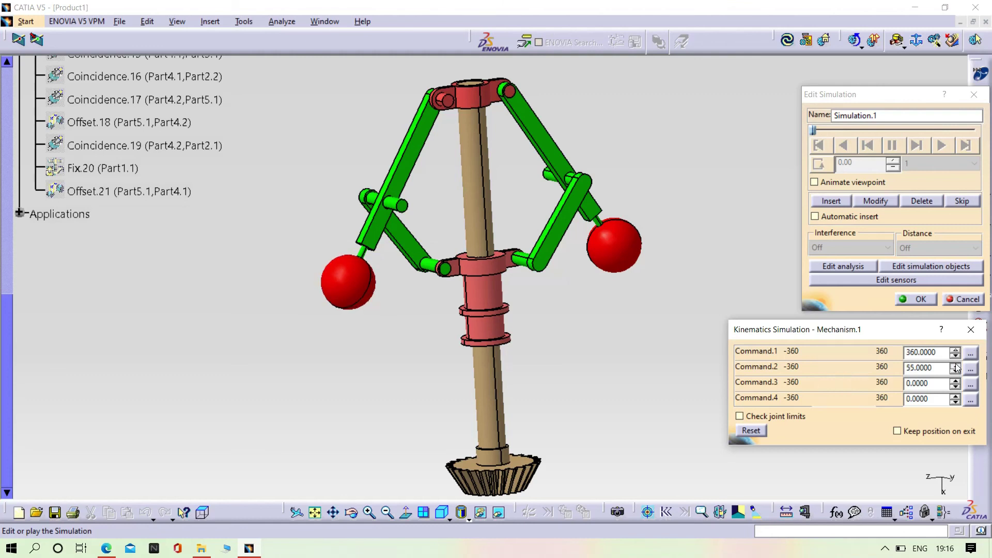
mouse_move(851, 370)
left_mouse_down()
mouse_move(874, 371)
mouse_move(844, 383)
mouse_move(858, 385)
left_mouse_up()
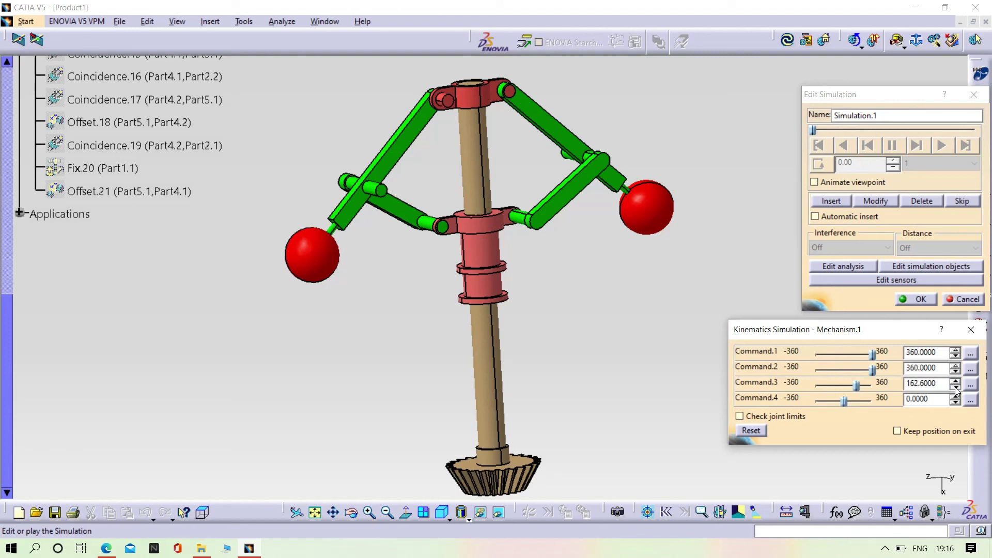
left_click_drag(850, 385, 867, 384)
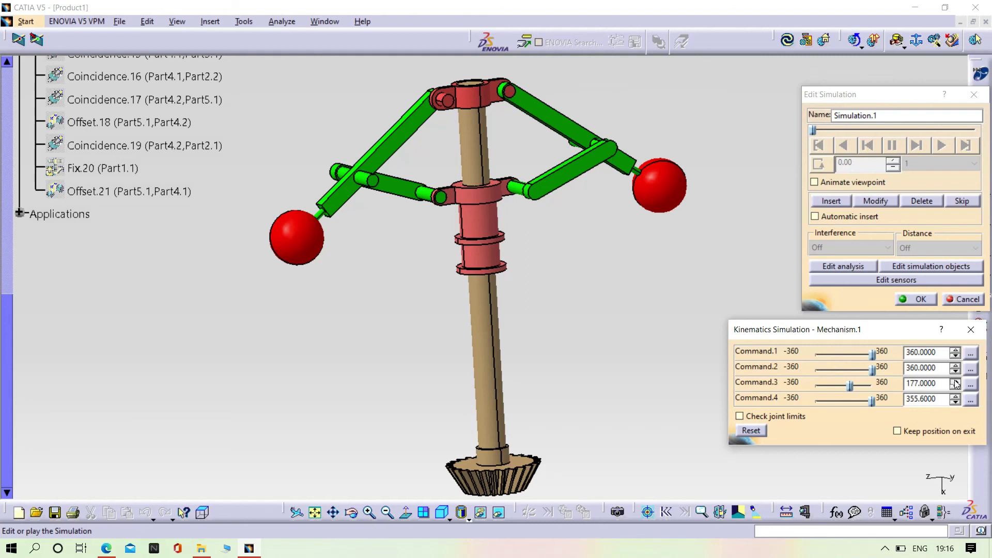
Step: Set the simulation's interpolation step to 0.01, enable looped playback and play the governor's motion
left_click(935, 163)
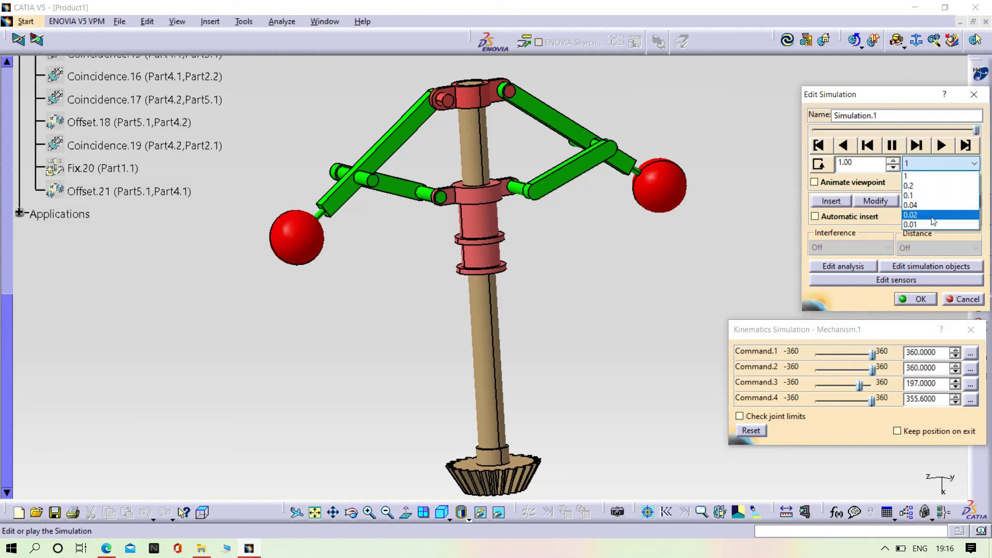
left_click(929, 223)
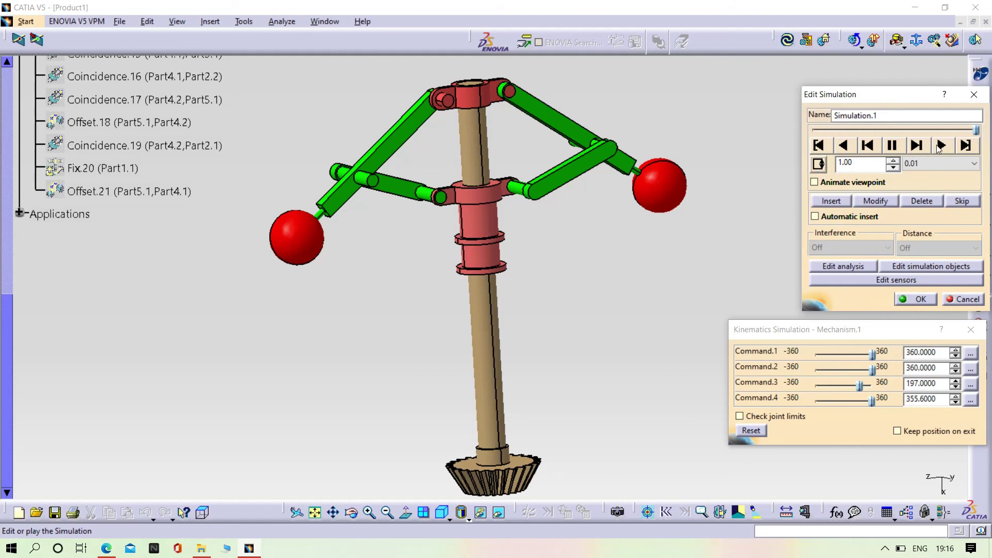
left_click(893, 169)
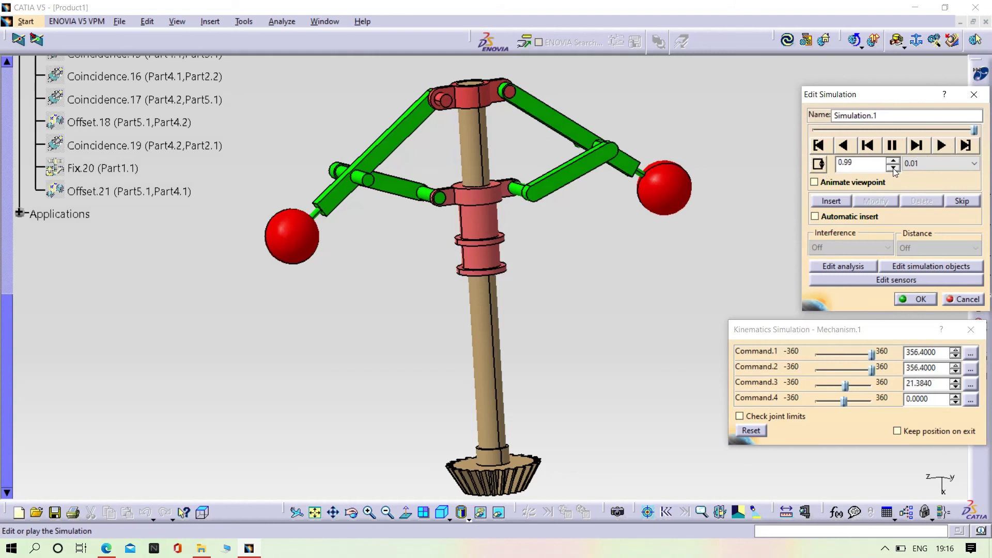
left_click(893, 168)
left_click(939, 146)
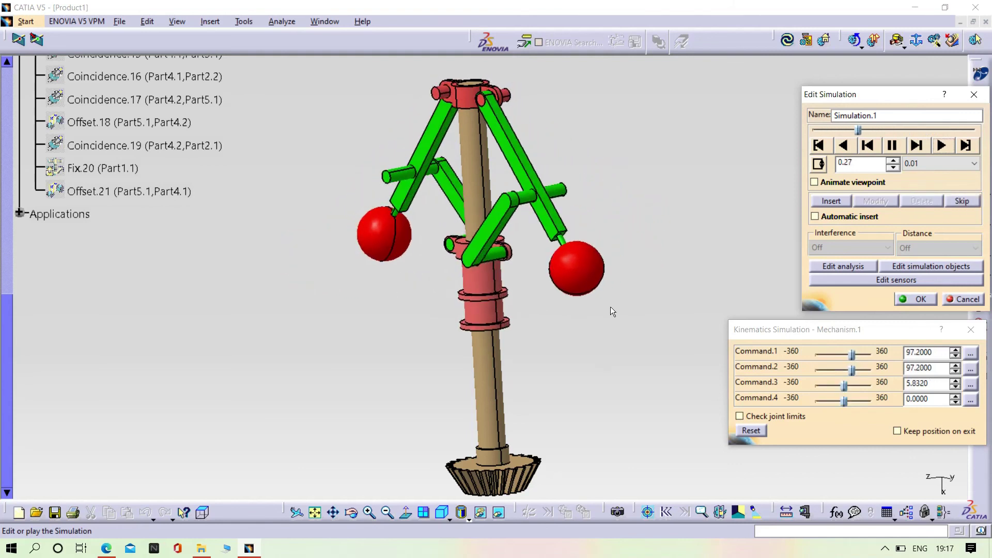
middle_click_drag(575, 294, 540, 367)
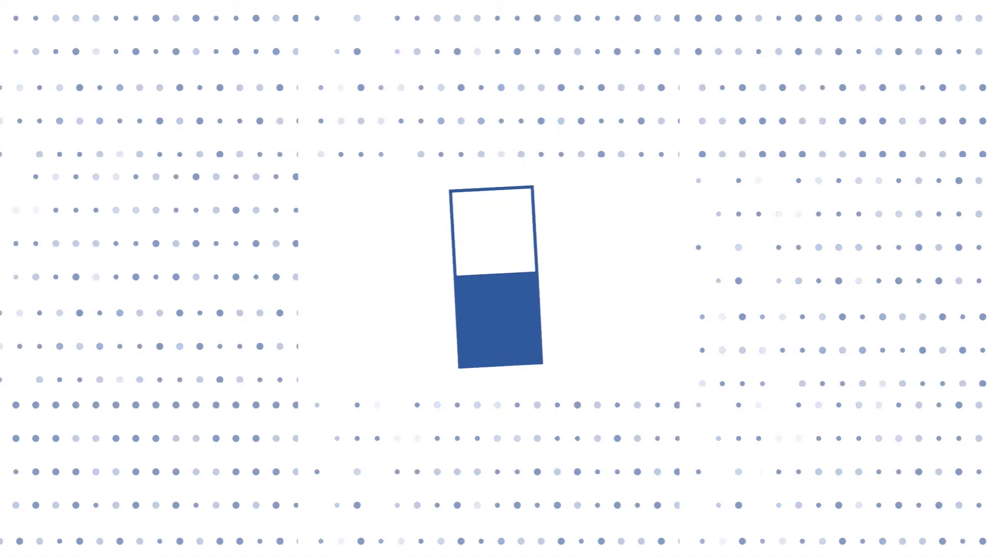